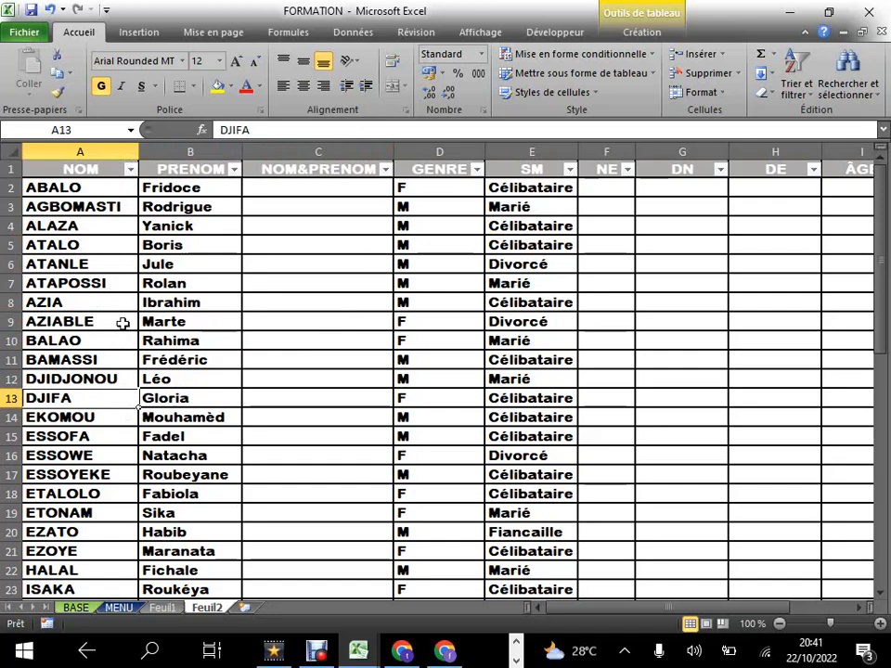
# Step: Examine the NOM and PRENOM columns and the empty NOM&PRENOM column of the table
pyautogui.click(115, 227)
pyautogui.moveTo(159, 512); pyautogui.dragTo(135, 513)
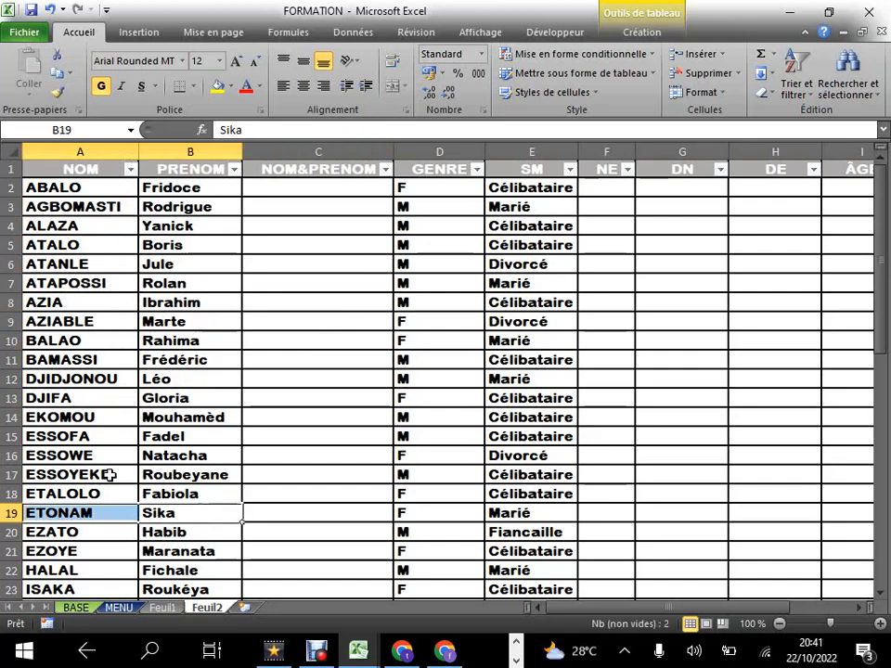
pyautogui.click(59, 281)
pyautogui.click(196, 302)
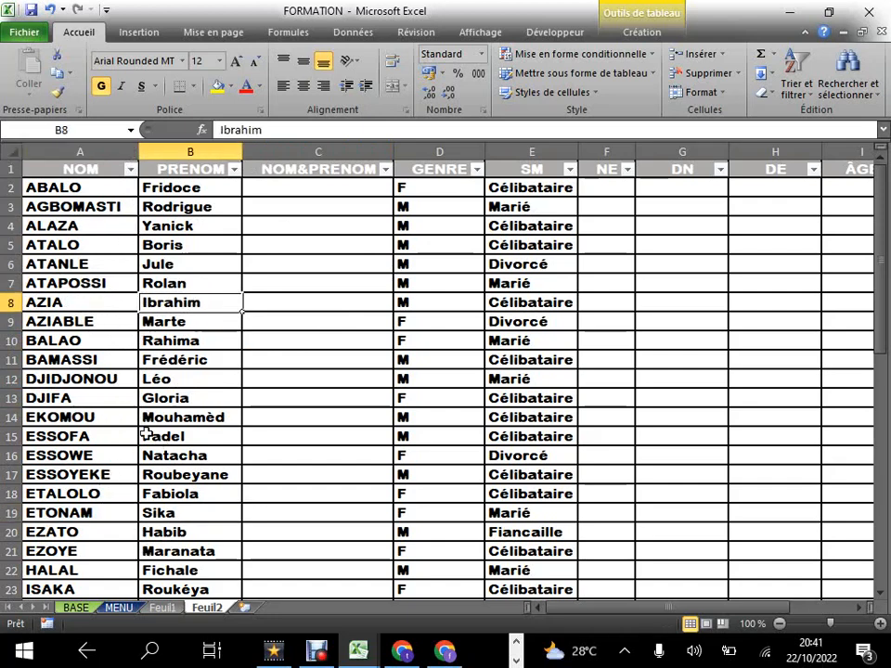
pyautogui.click(96, 340)
pyautogui.click(317, 299)
pyautogui.click(316, 189)
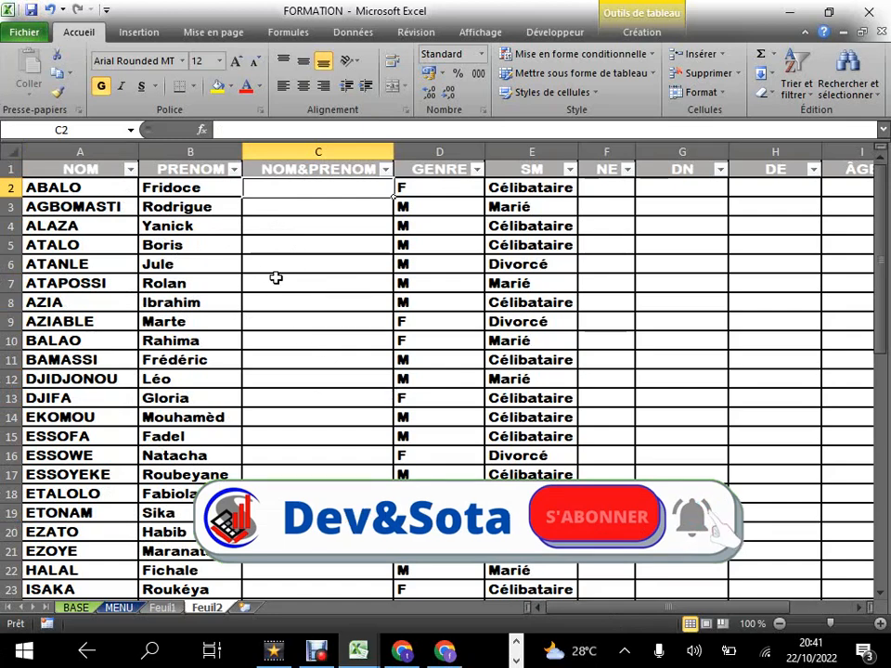
pyautogui.moveTo(318, 319); pyautogui.dragTo(318, 302)
pyautogui.moveTo(484, 286); pyautogui.dragTo(483, 269)
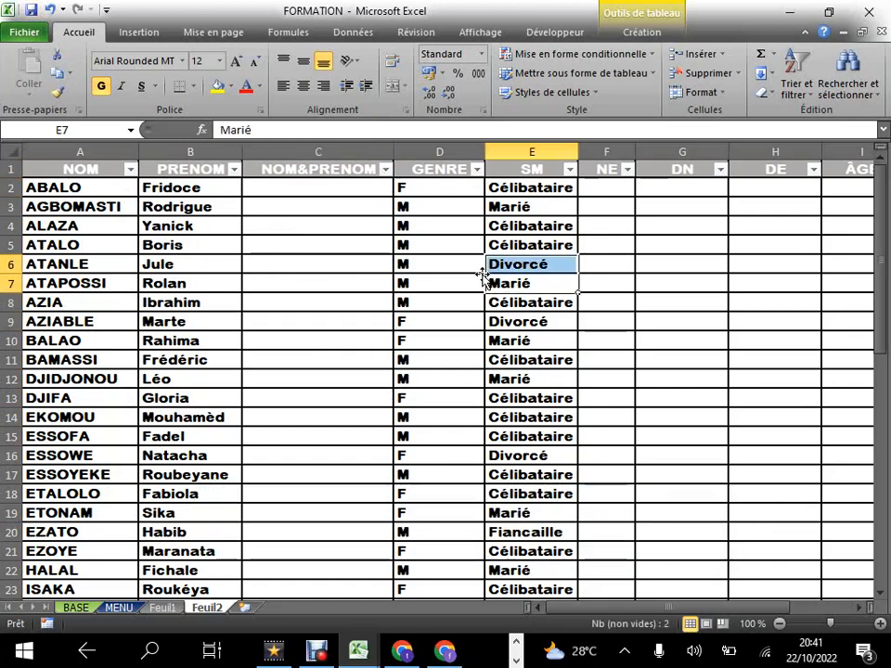
pyautogui.moveTo(318, 321); pyautogui.dragTo(336, 334)
pyautogui.click(316, 278)
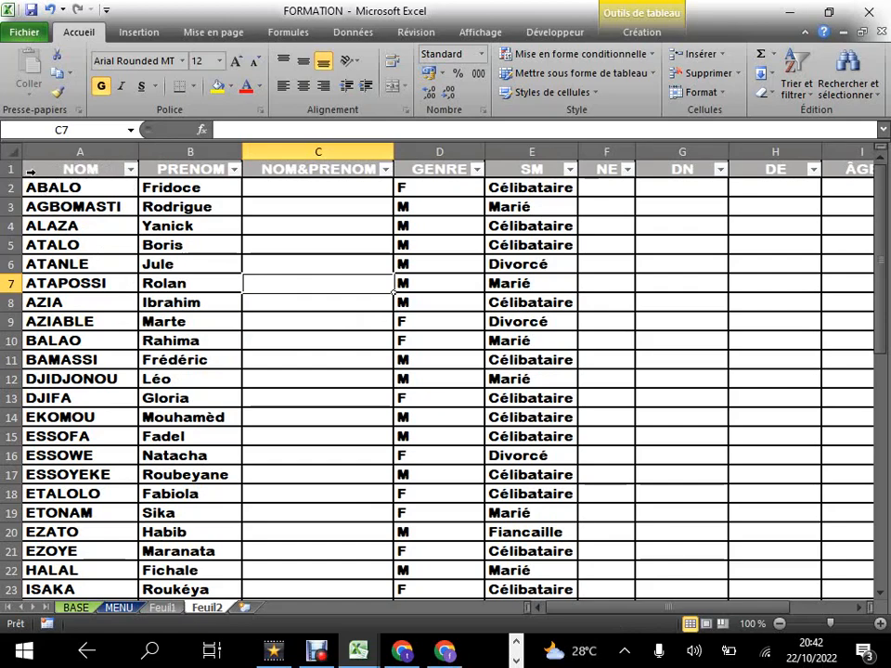
# Step: Look through the whole list of names down to row 51 and return to the header row
pyautogui.scroll(-6, 51, 276)
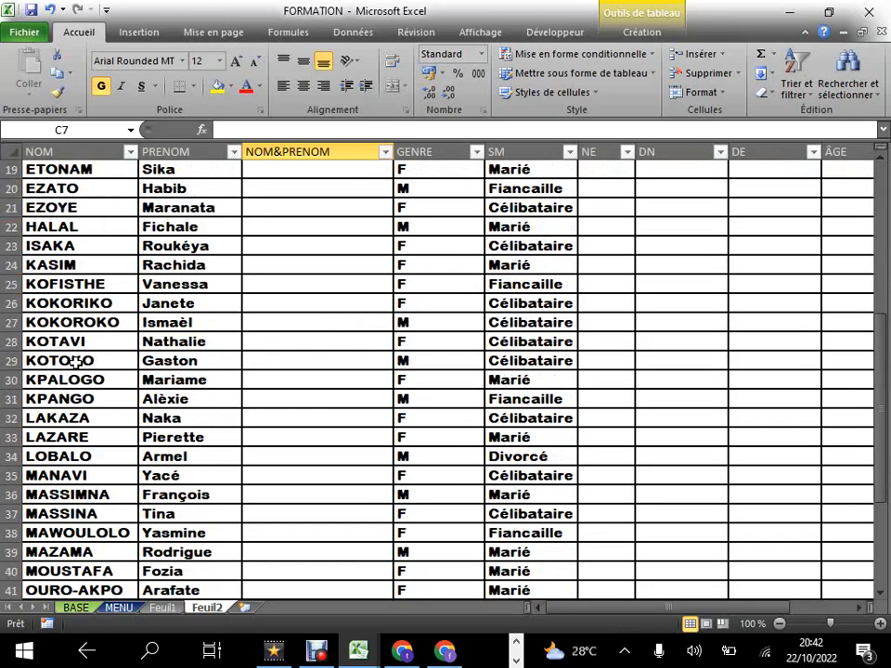
pyautogui.scroll(1, 65, 359)
pyautogui.scroll(4, 85, 322)
pyautogui.scroll(-2, 112, 400)
pyautogui.scroll(-7, 116, 412)
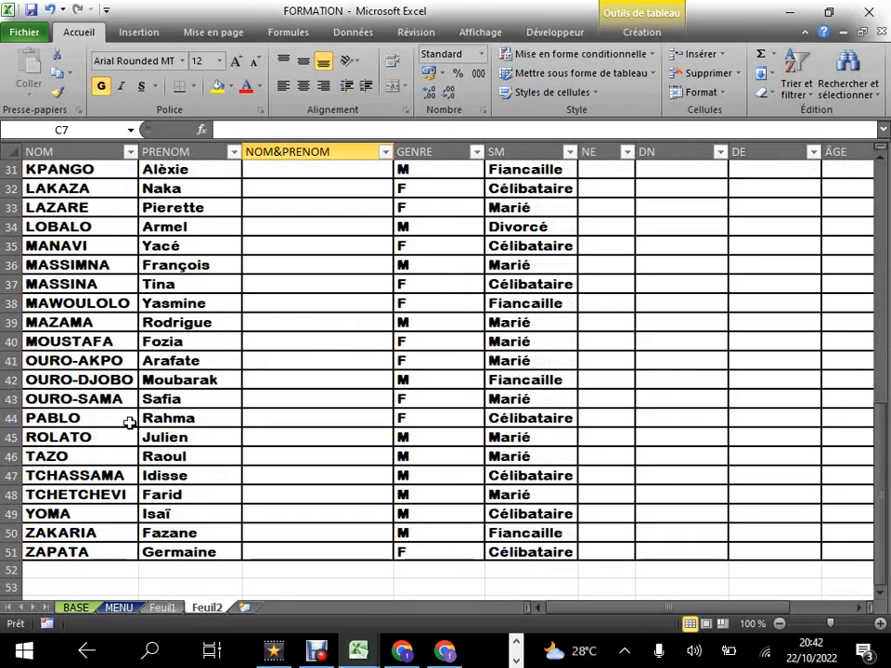
pyautogui.click(146, 397)
pyautogui.scroll(8, 308, 248)
pyautogui.scroll(2, 309, 238)
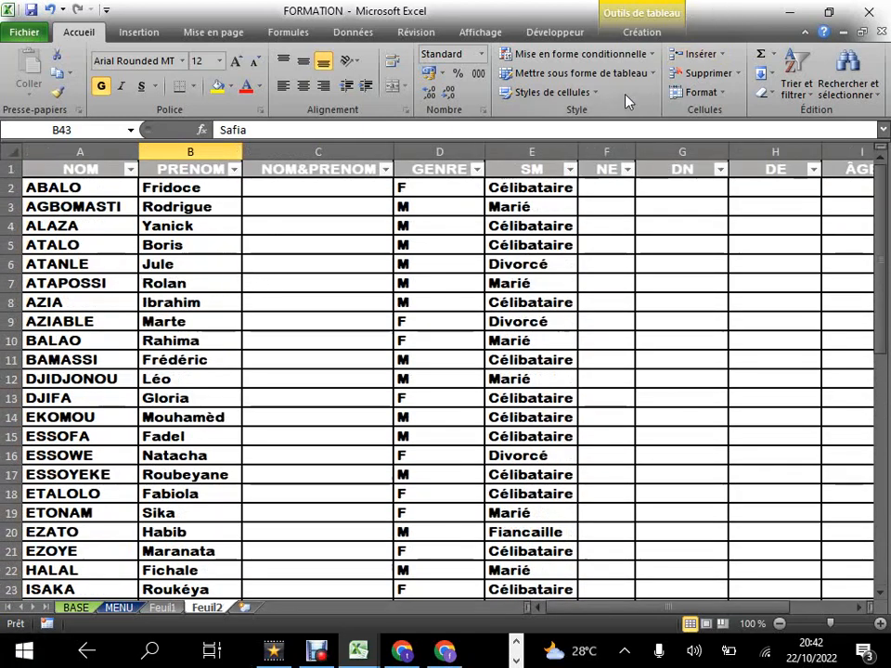
# Step: Compare the NOM and PRENOM entries in the first rows with the empty NOM&PRENOM cells beside them
pyautogui.click(263, 251)
pyautogui.click(278, 454)
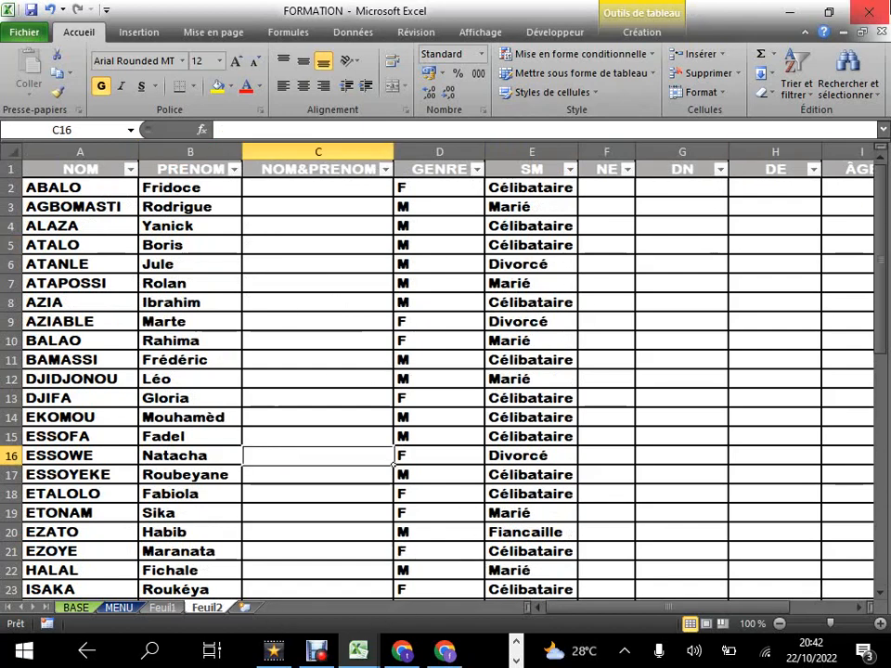
pyautogui.click(284, 321)
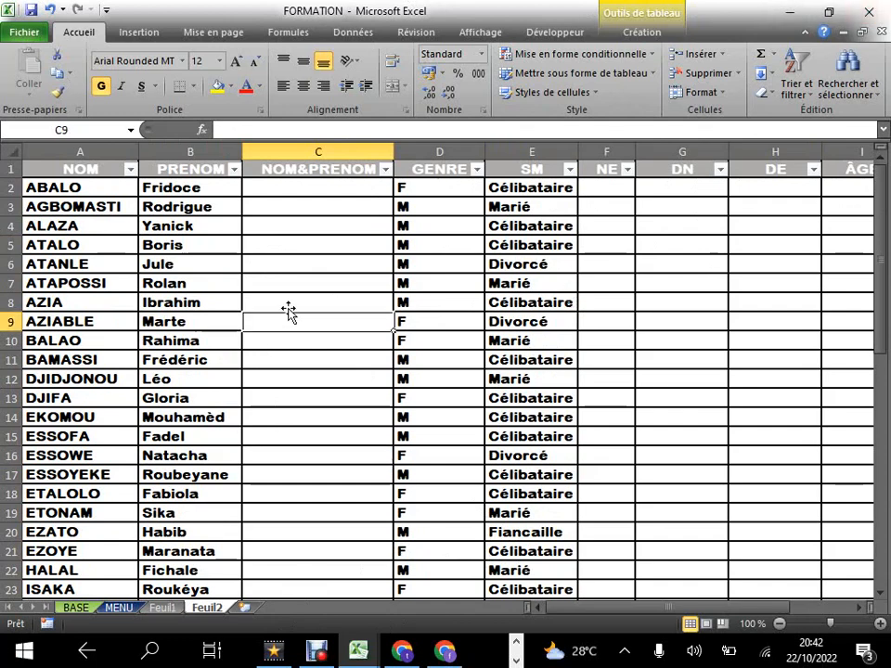
pyautogui.click(283, 188)
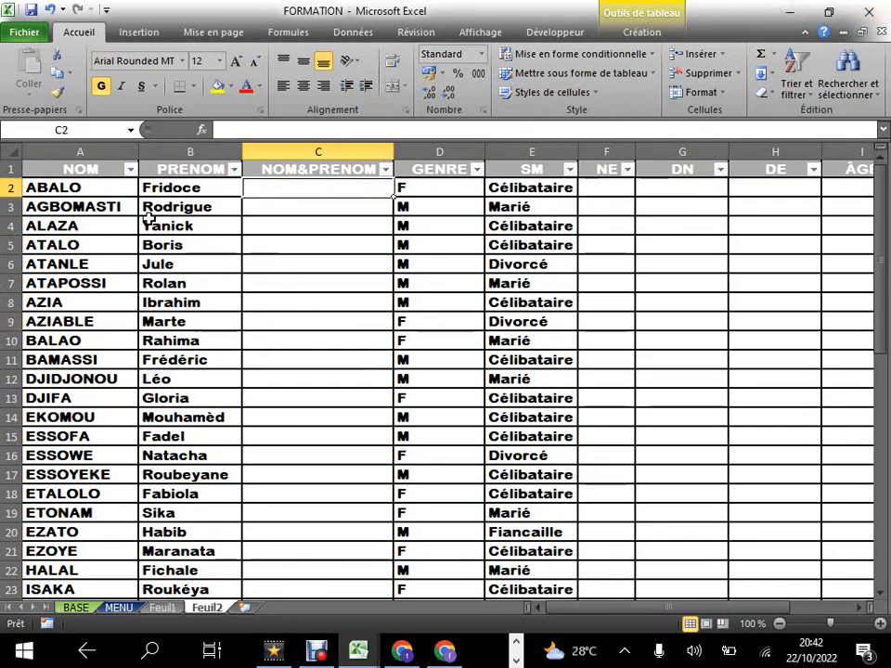
pyautogui.click(62, 188)
pyautogui.click(151, 189)
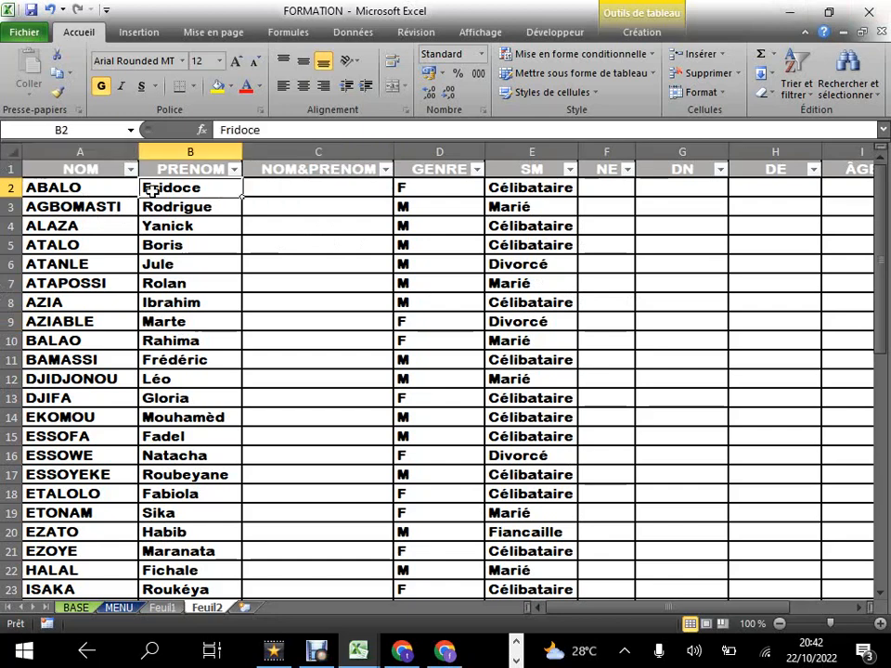
pyautogui.click(96, 206)
pyautogui.click(173, 225)
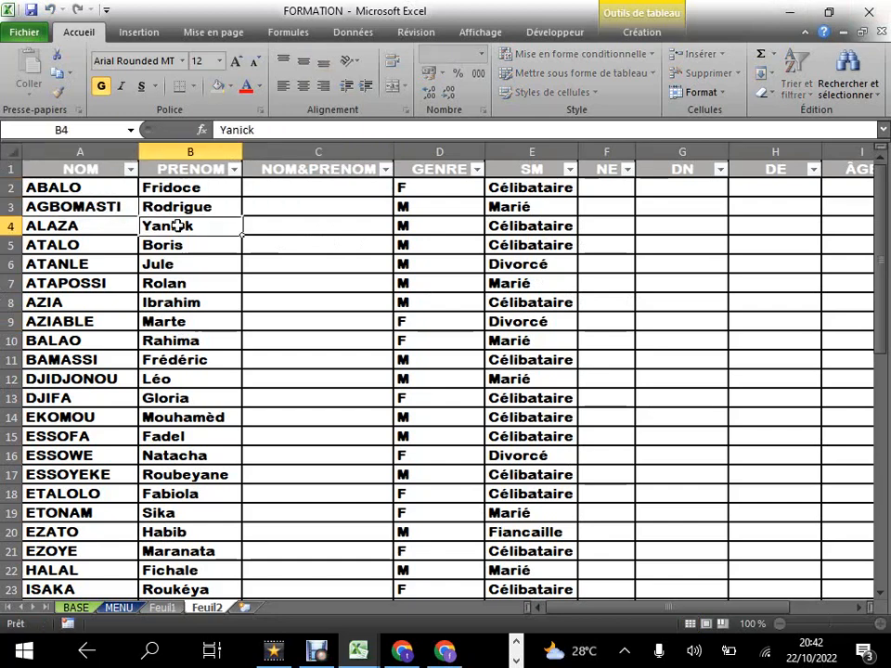
pyautogui.click(109, 263)
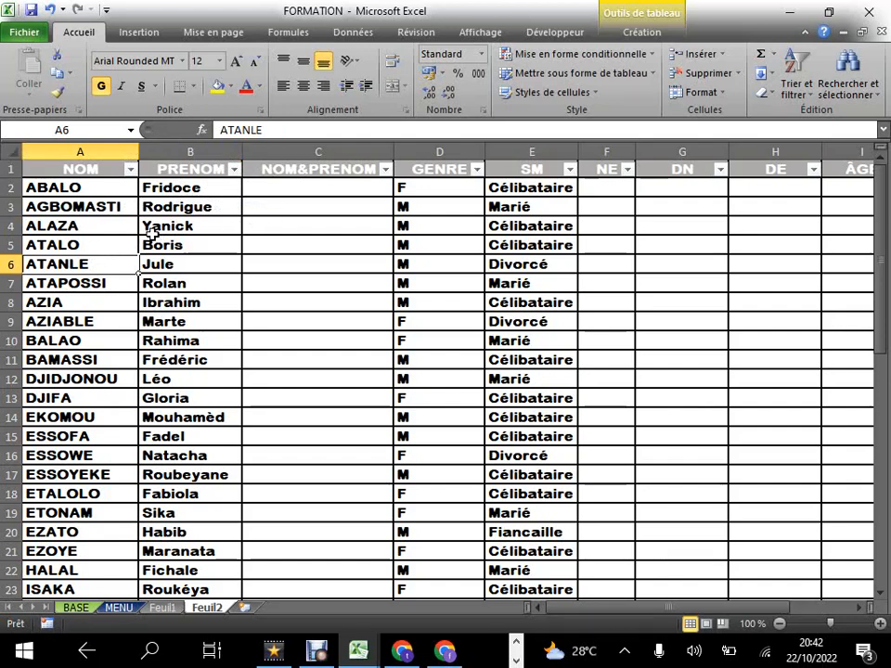
pyautogui.click(97, 191)
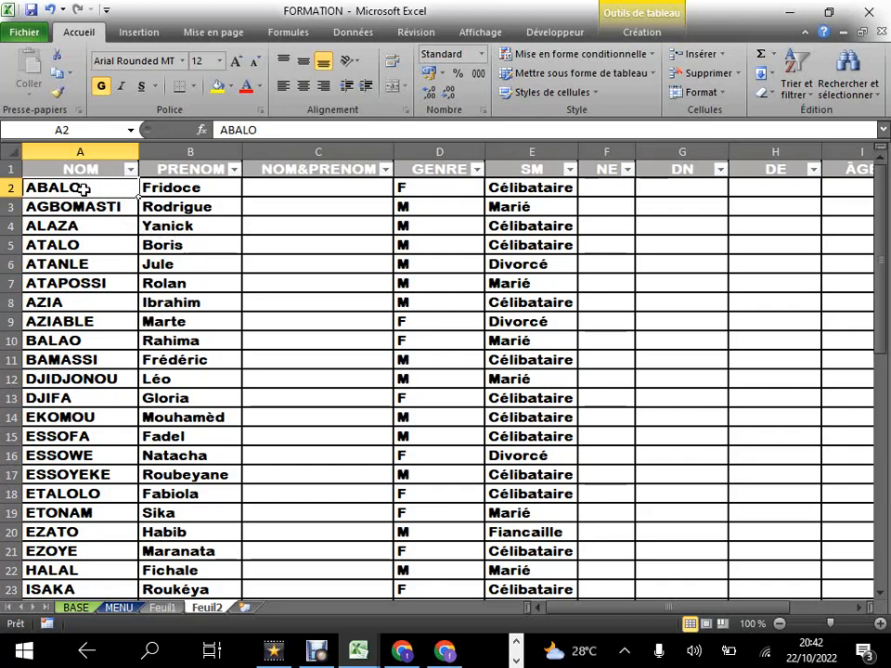
pyautogui.click(177, 188)
# Step: Begin a CONCATENER formula in cell C2 of the NOM&PRENOM column
pyautogui.click(293, 190)
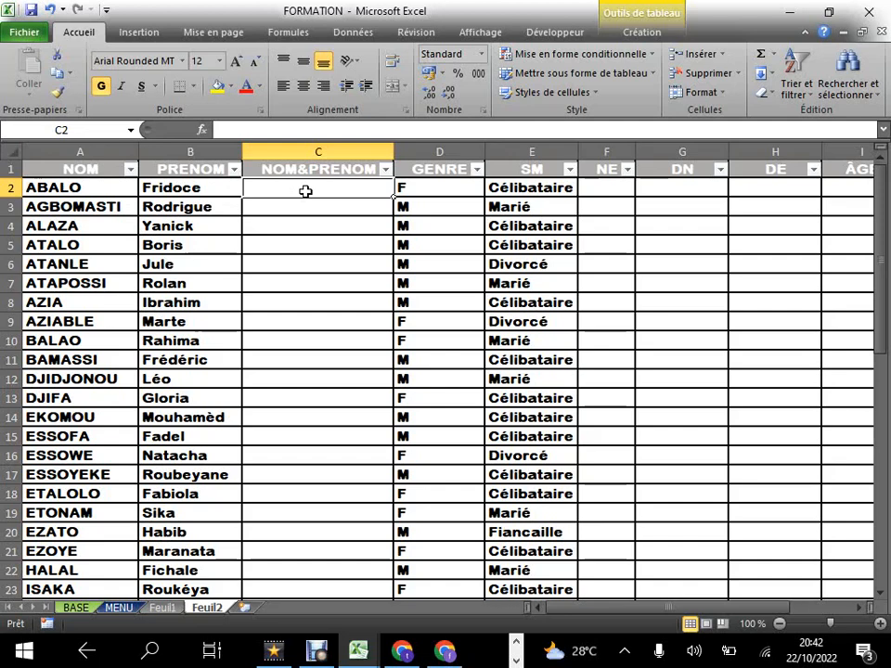
pyautogui.write('=')
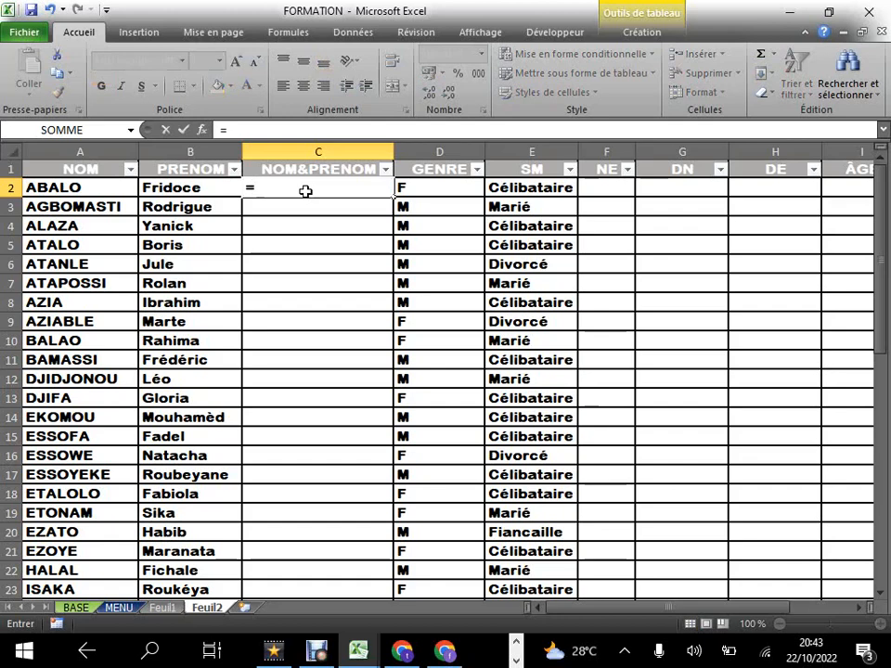
pyautogui.write('CO')
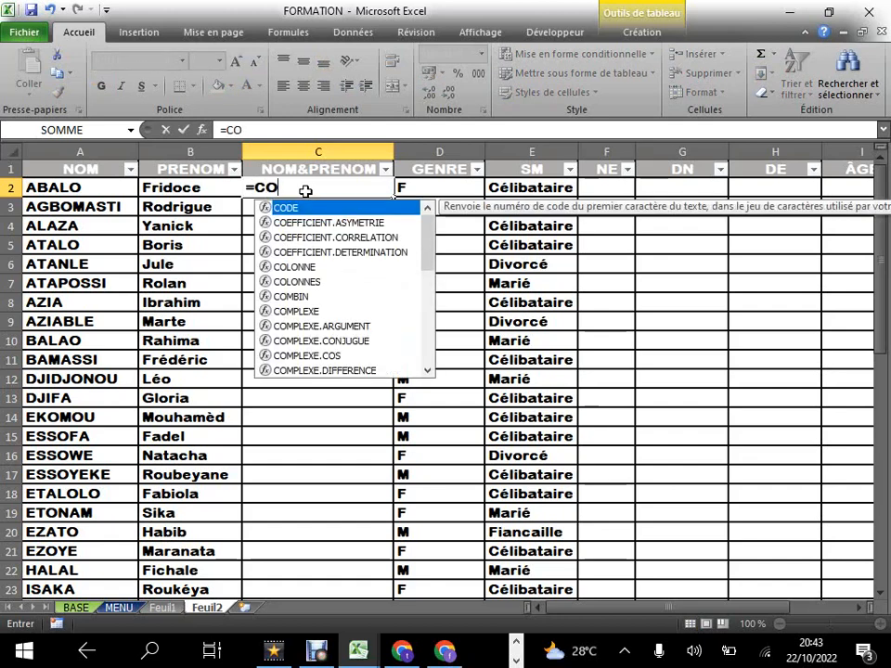
pyautogui.write('N')
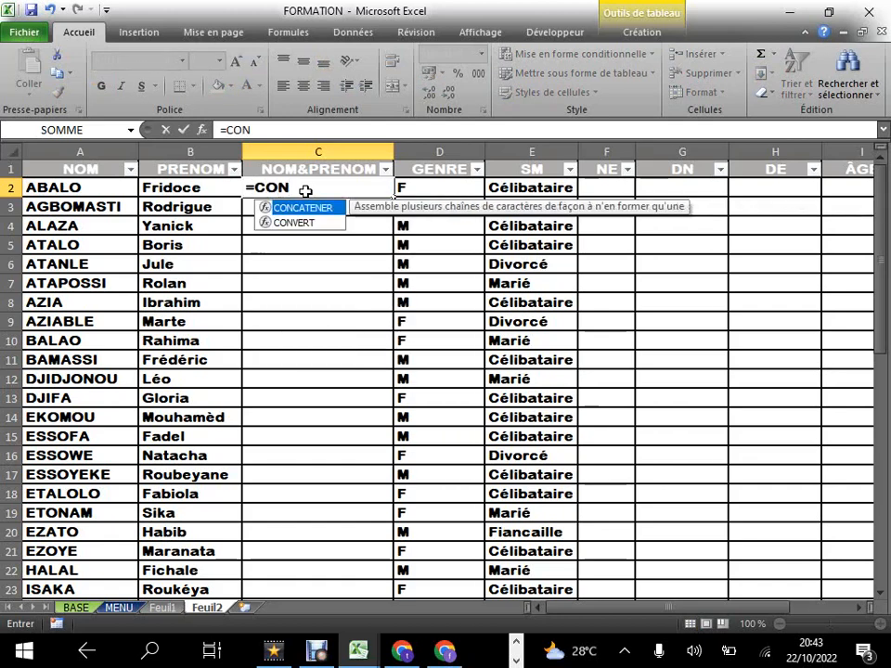
pyautogui.doubleClick(325, 208)
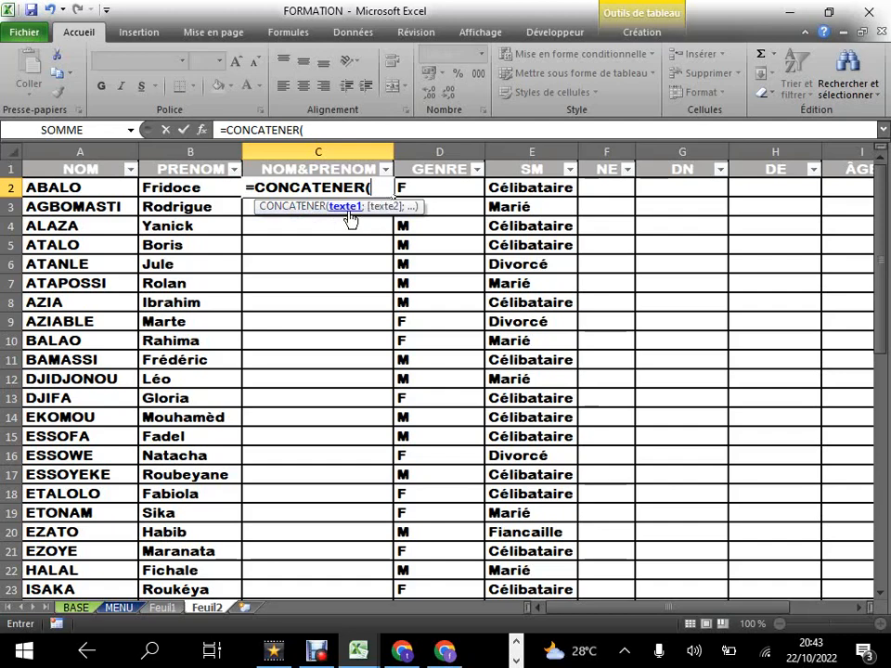
pyautogui.click(89, 187)
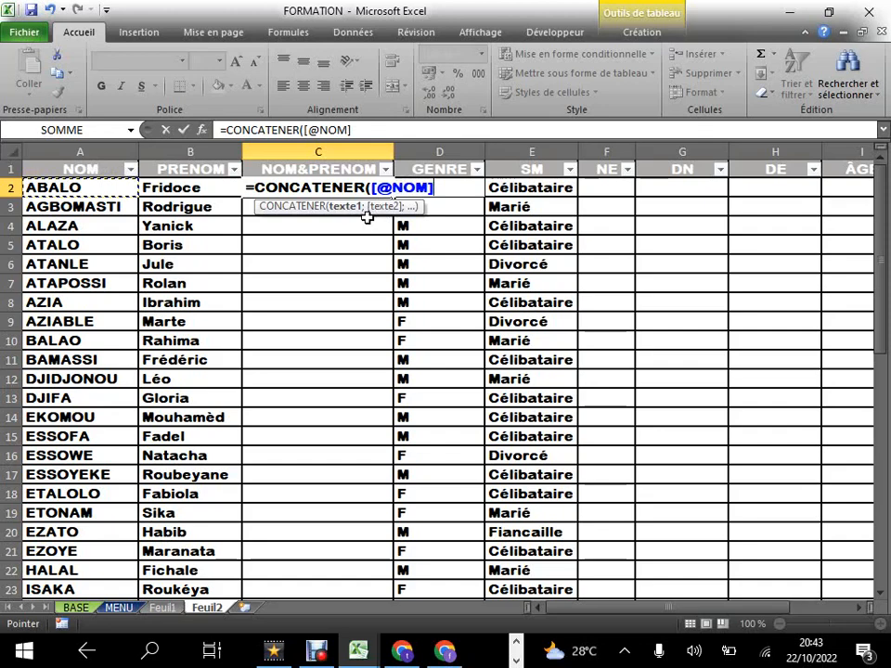
pyautogui.press('BackSpace')
pyautogui.press('BackSpace')
pyautogui.press('BackSpace')
pyautogui.press('BackSpace')
pyautogui.press('BackSpace')
pyautogui.press('BackSpace')
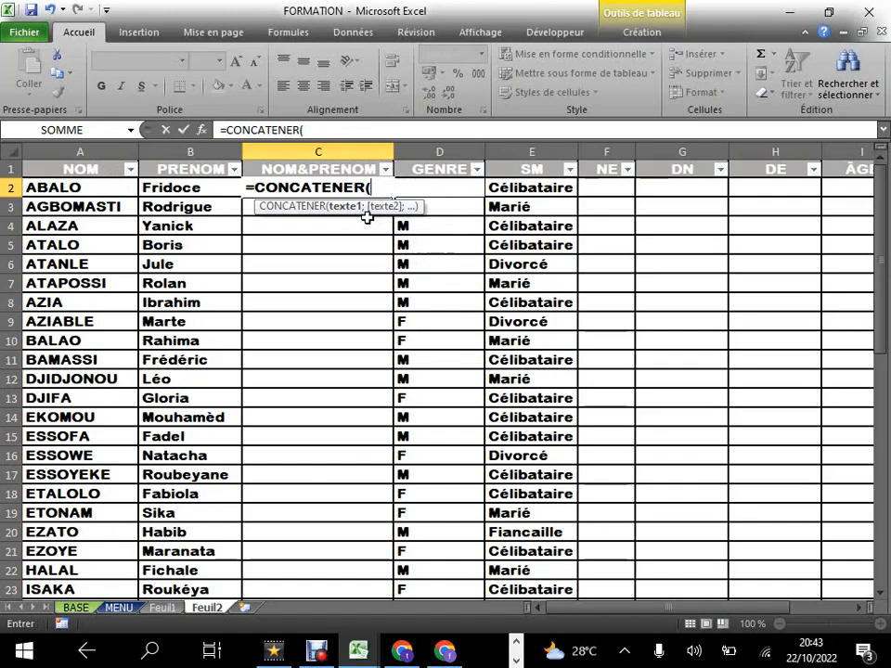
# Step: Enter A2 as the first argument of the CONCATENER formula, followed by a semicolon separator
pyautogui.write('A')
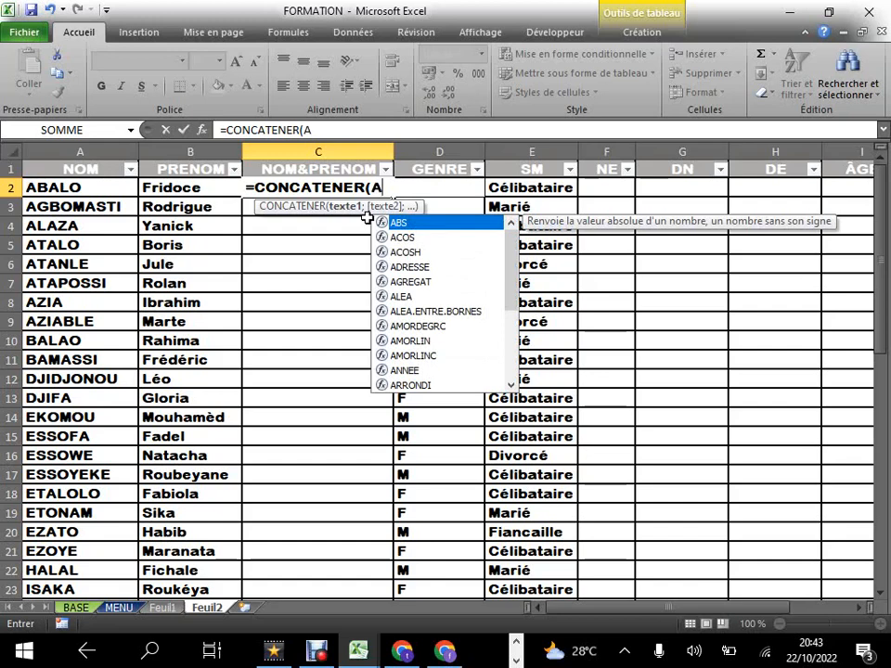
pyautogui.write('2')
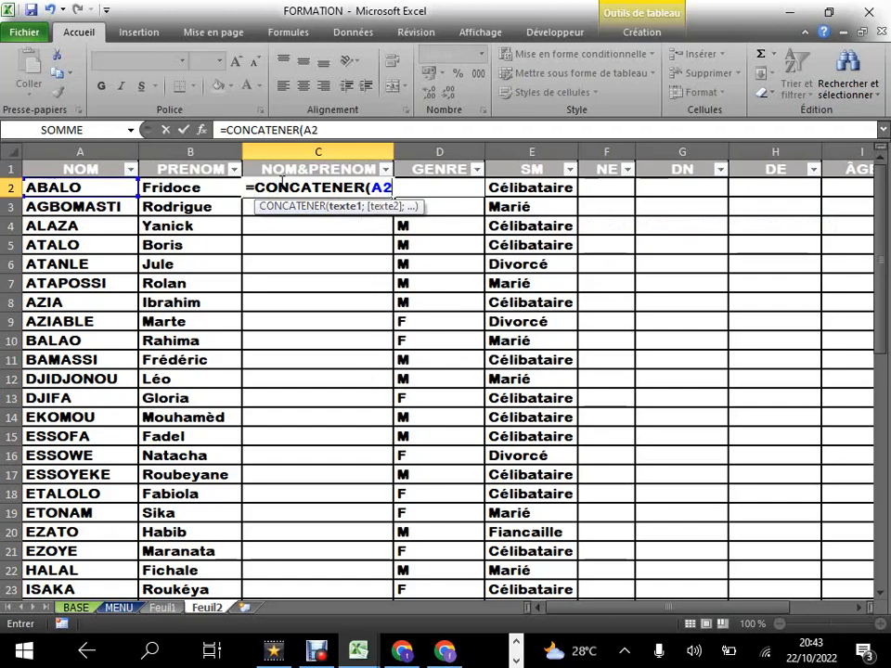
pyautogui.write(';')
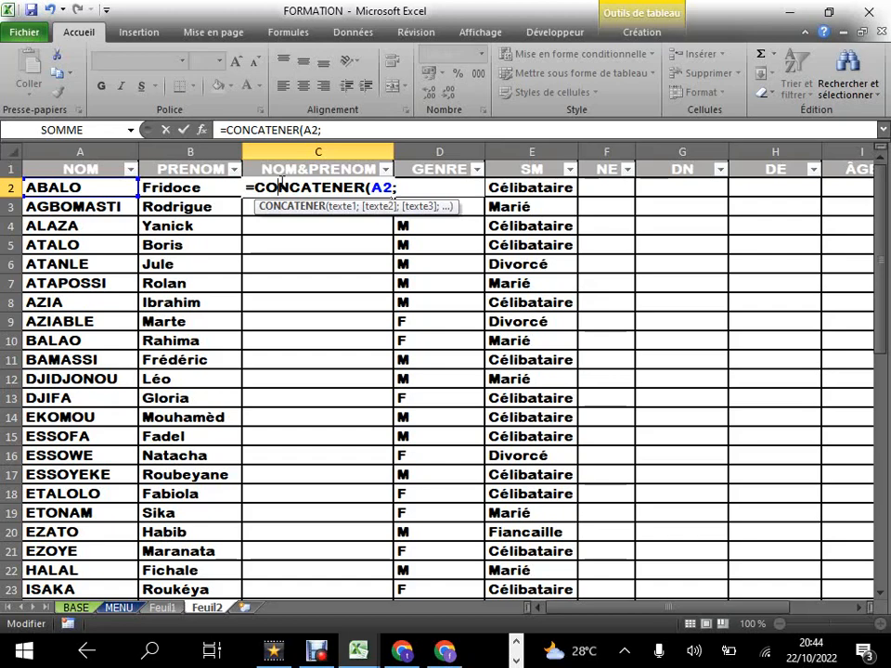
pyautogui.click(281, 186)
pyautogui.write('"')
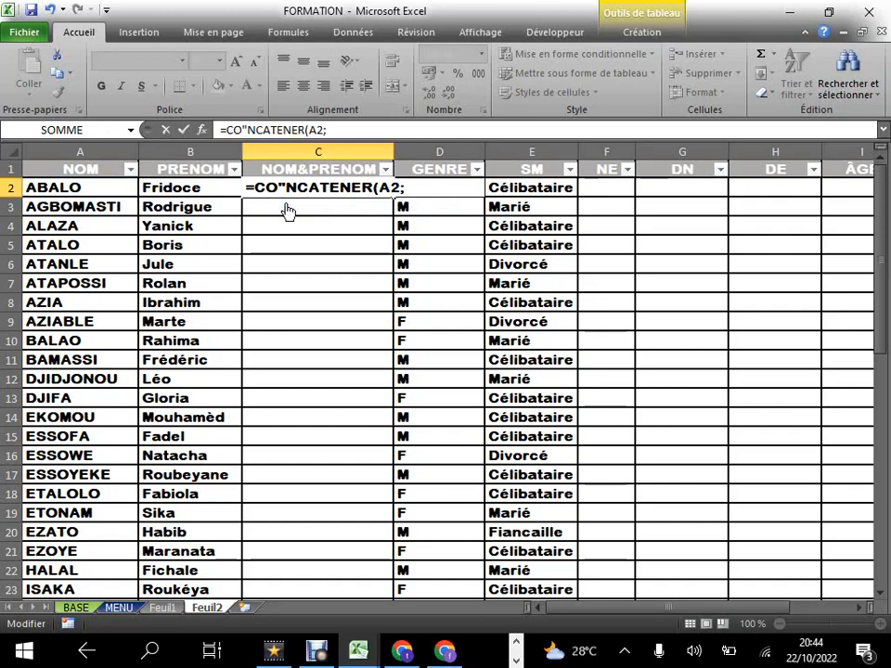
pyautogui.press('BackSpace')
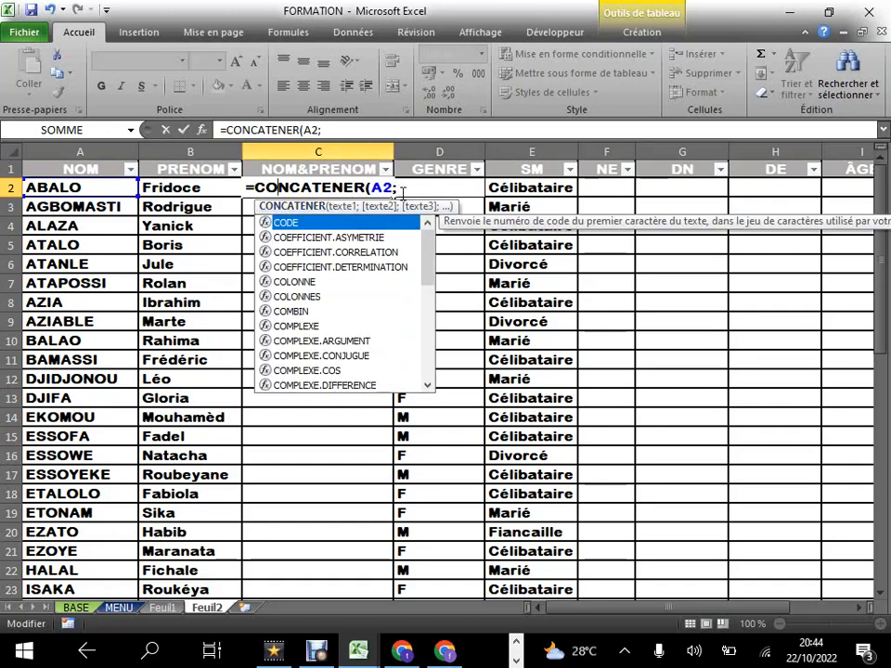
pyautogui.click(401, 189)
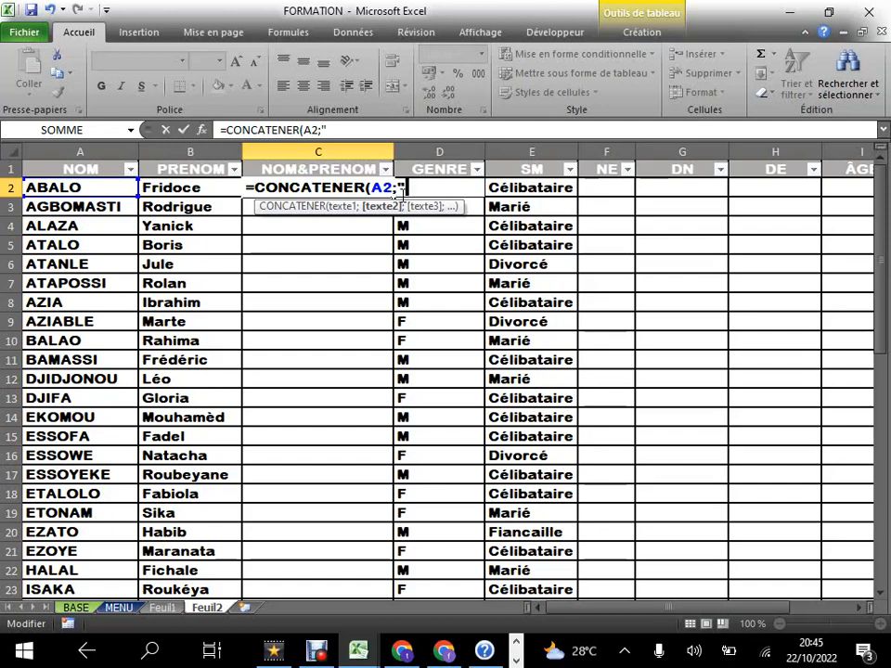
# Step: Add a quoted space and B2 as the remaining arguments and enter the formula =CONCATENER(A2;" ";B2) in C2
pyautogui.write('"')
pyautogui.write(';')
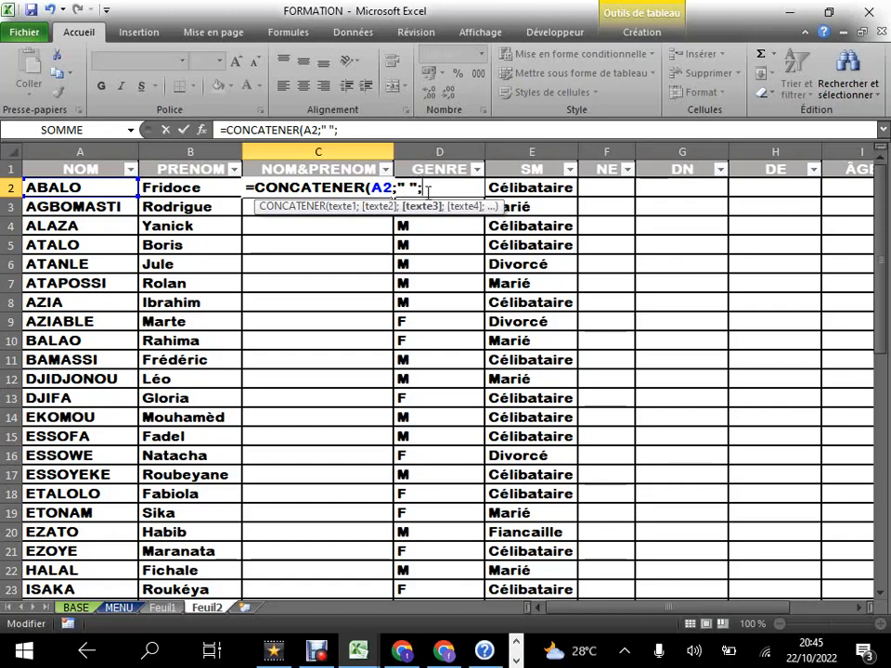
pyautogui.write('B')
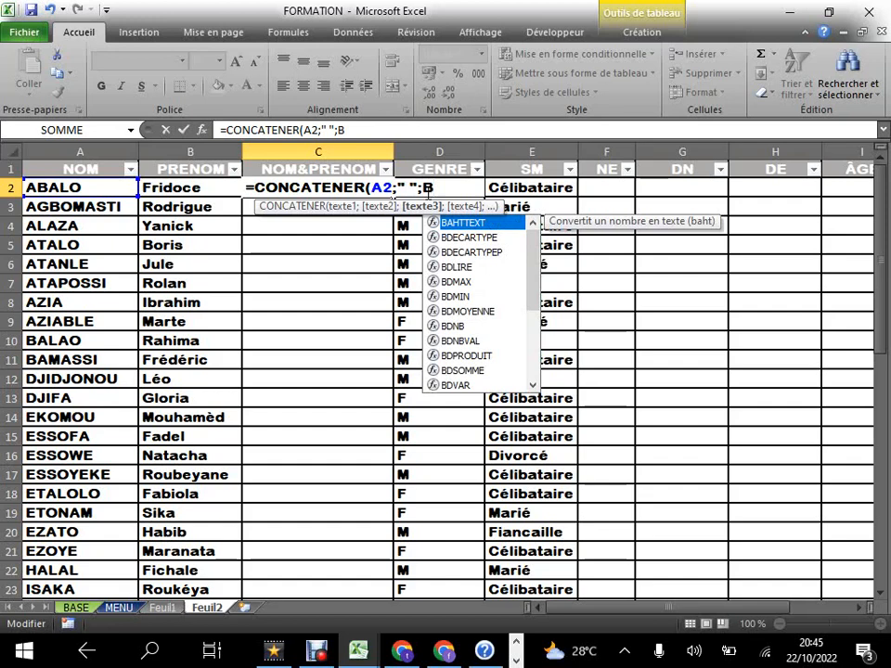
pyautogui.write('2')
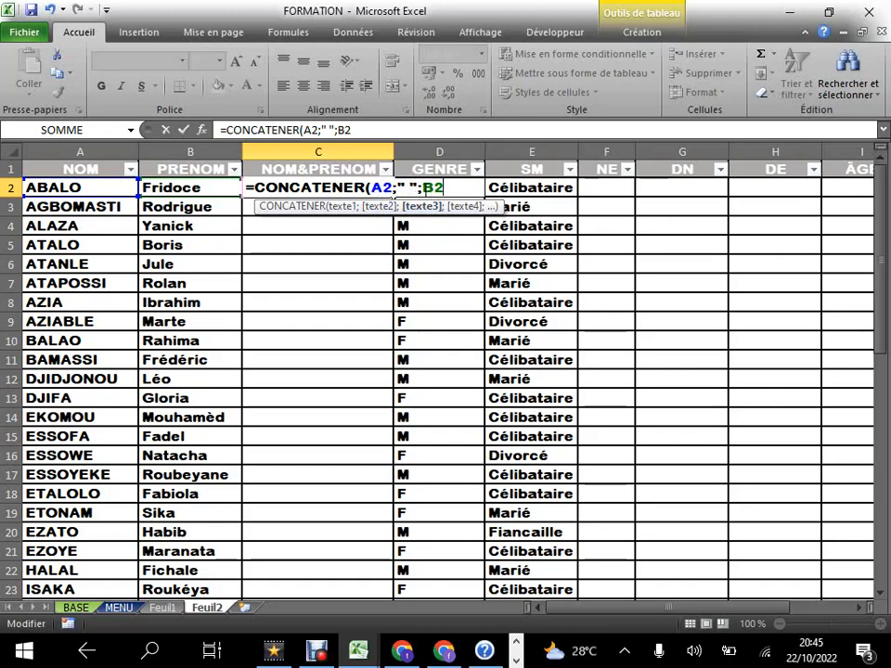
pyautogui.write(')')
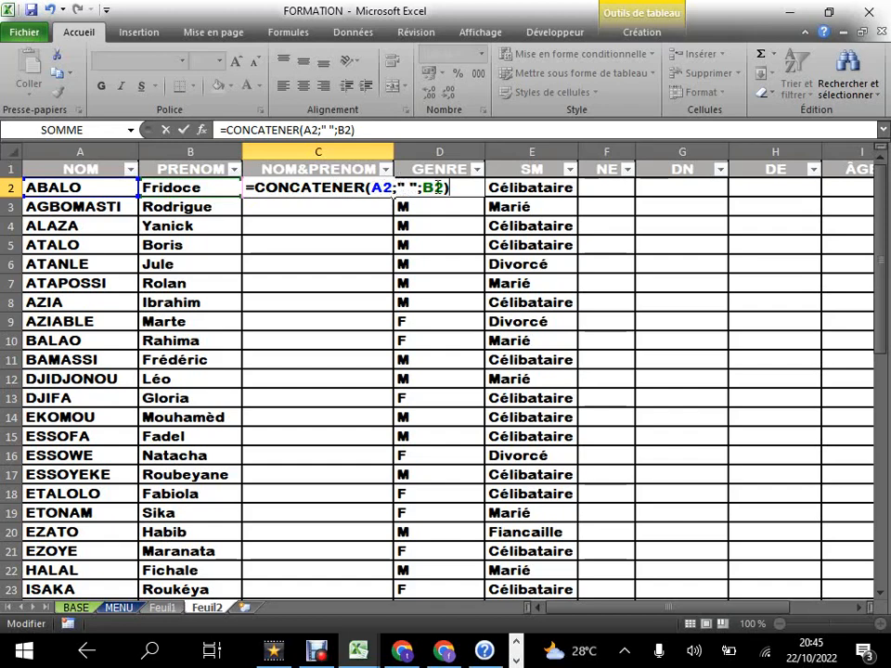
pyautogui.press('Return')
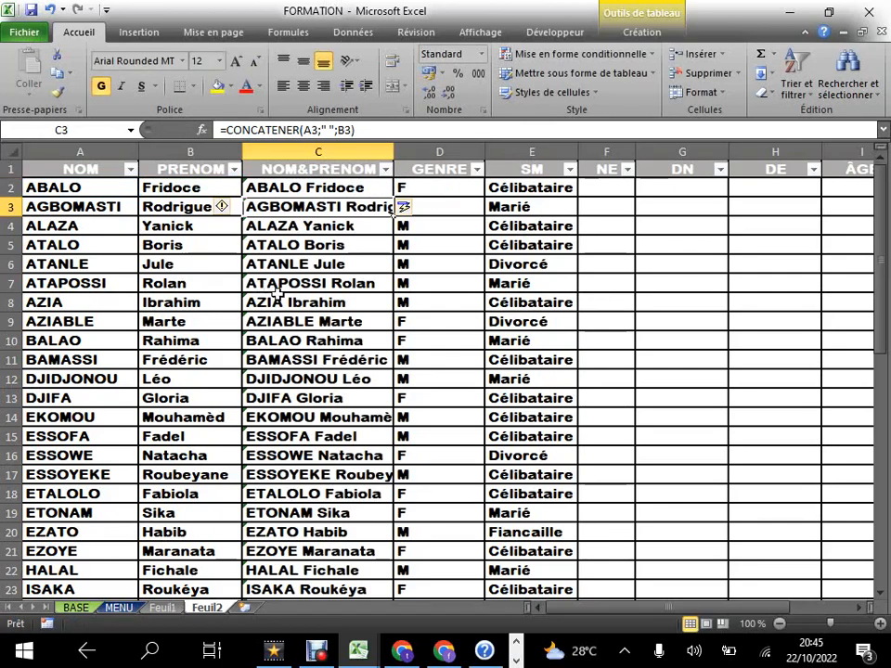
# Step: Check the CONCATENER formulas and combined names down the NOM&PRENOM column to the table's last row
pyautogui.click(299, 301)
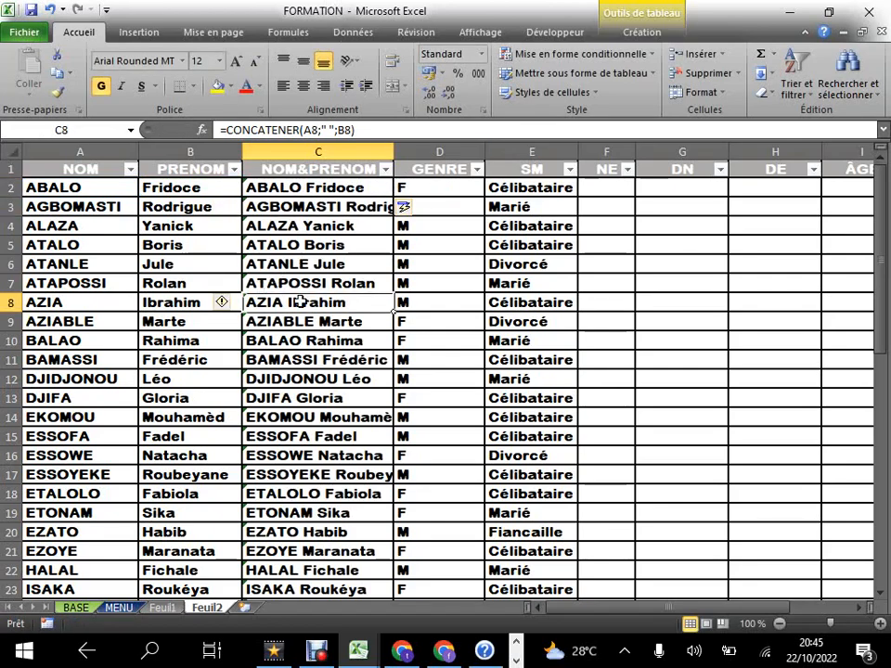
pyautogui.scroll(-2, 302, 283)
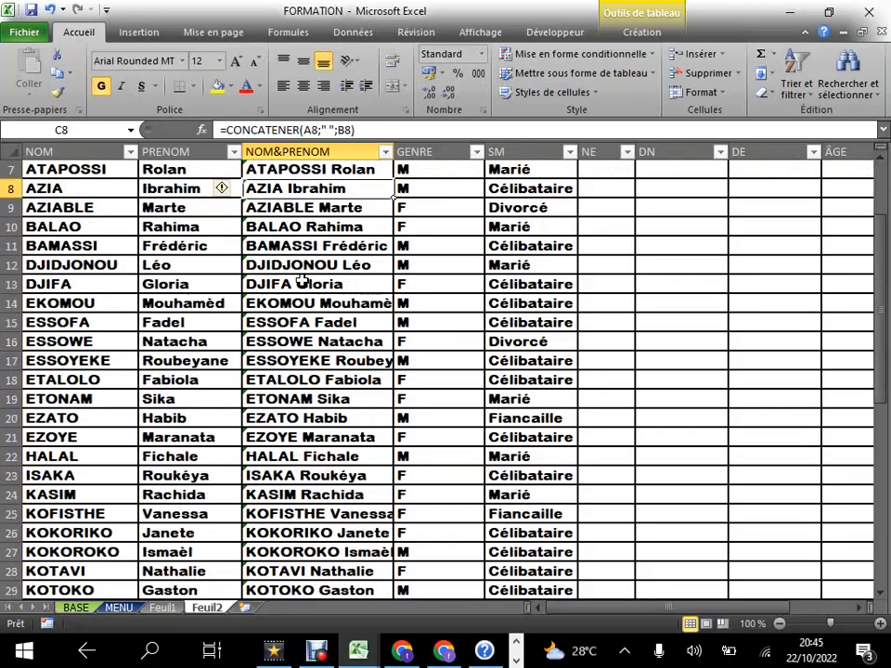
pyautogui.scroll(-13, 299, 281)
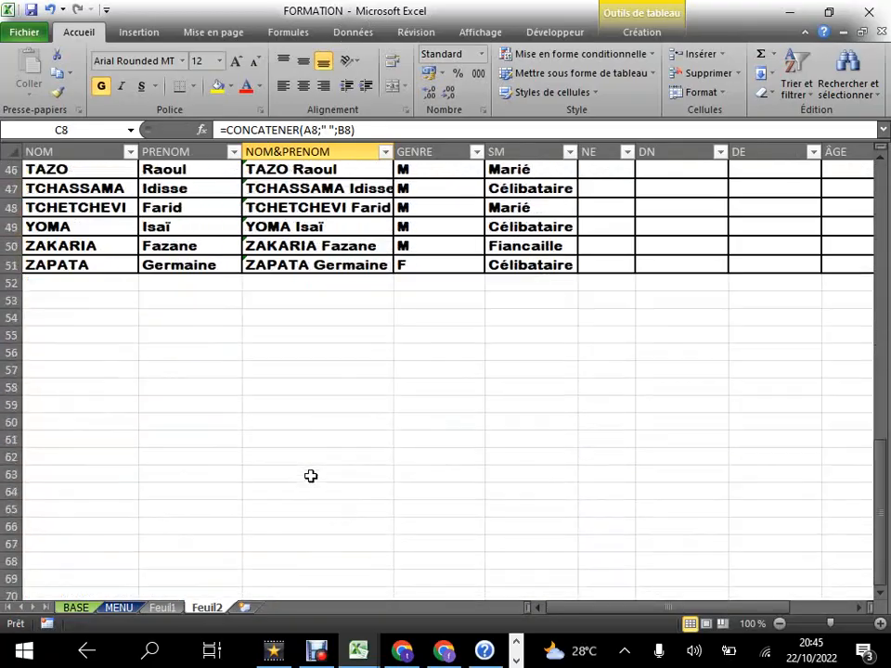
pyautogui.scroll(10, 293, 294)
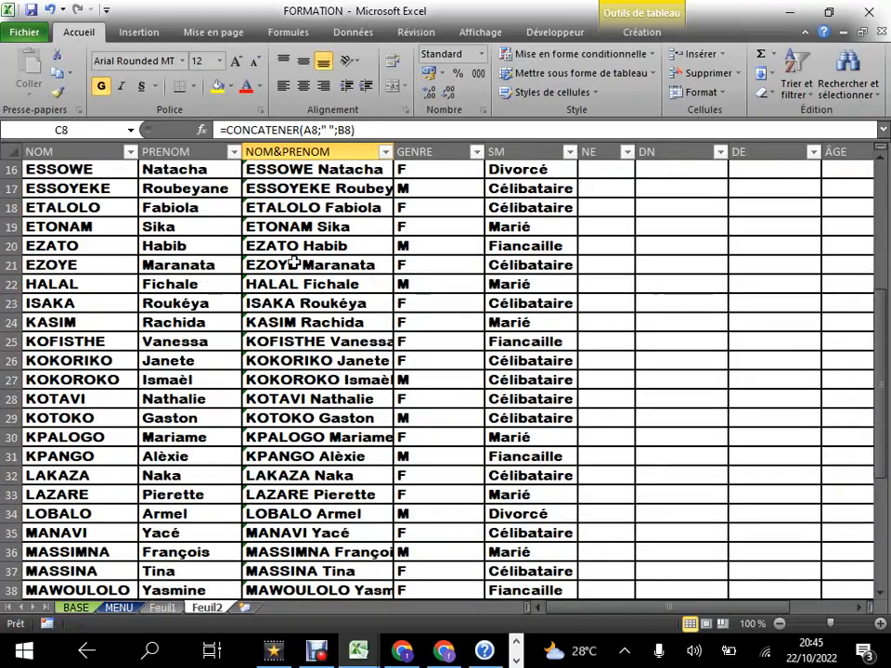
pyautogui.scroll(5, 297, 232)
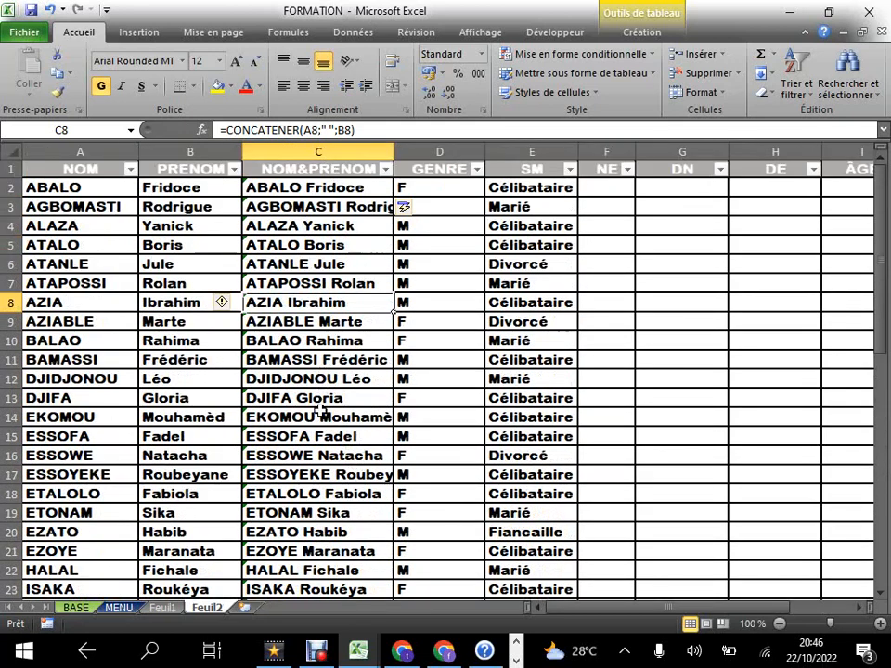
pyautogui.click(340, 417)
pyautogui.click(299, 206)
pyautogui.click(322, 336)
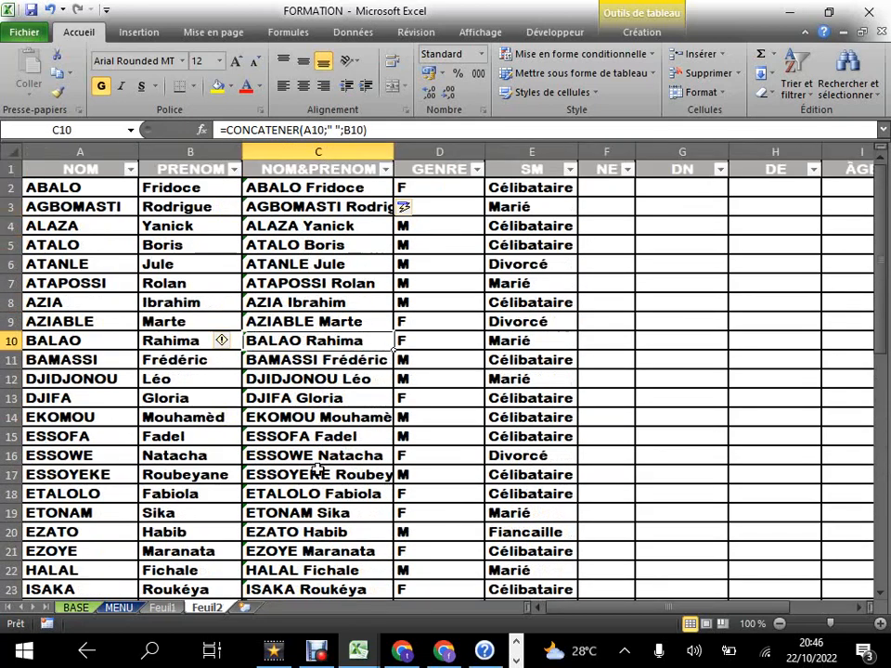
pyautogui.click(320, 473)
pyautogui.click(292, 204)
pyautogui.click(315, 398)
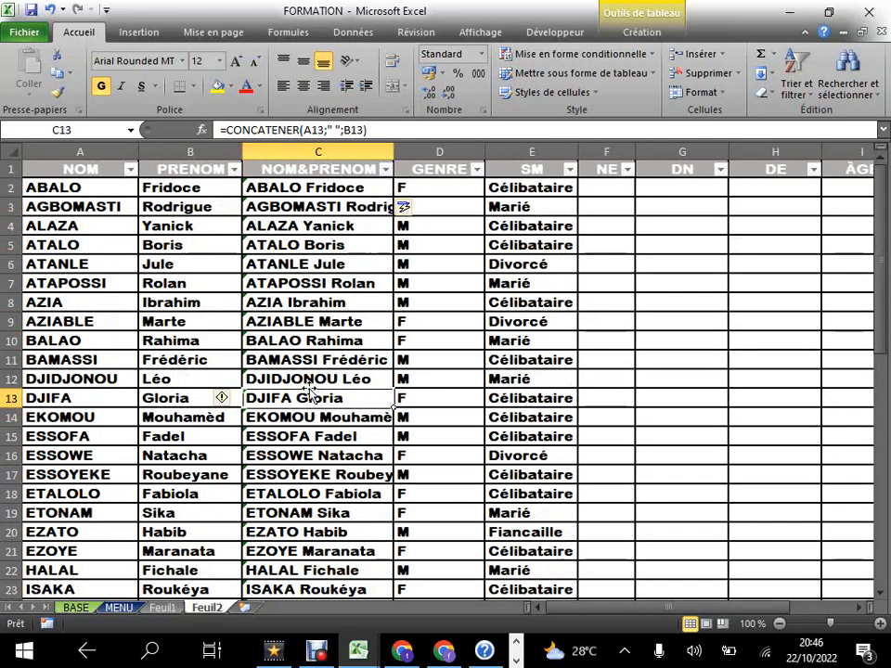
pyautogui.click(319, 188)
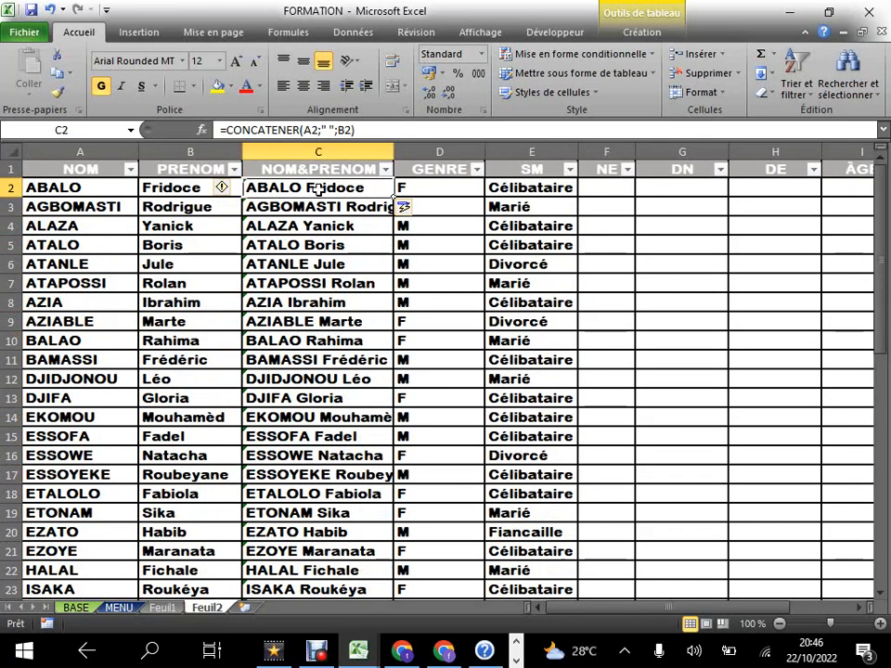
pyautogui.moveTo(318, 187); pyautogui.dragTo(342, 576)
pyautogui.keyDown('ctrl'); pyautogui.click(340, 571); pyautogui.keyUp('ctrl')
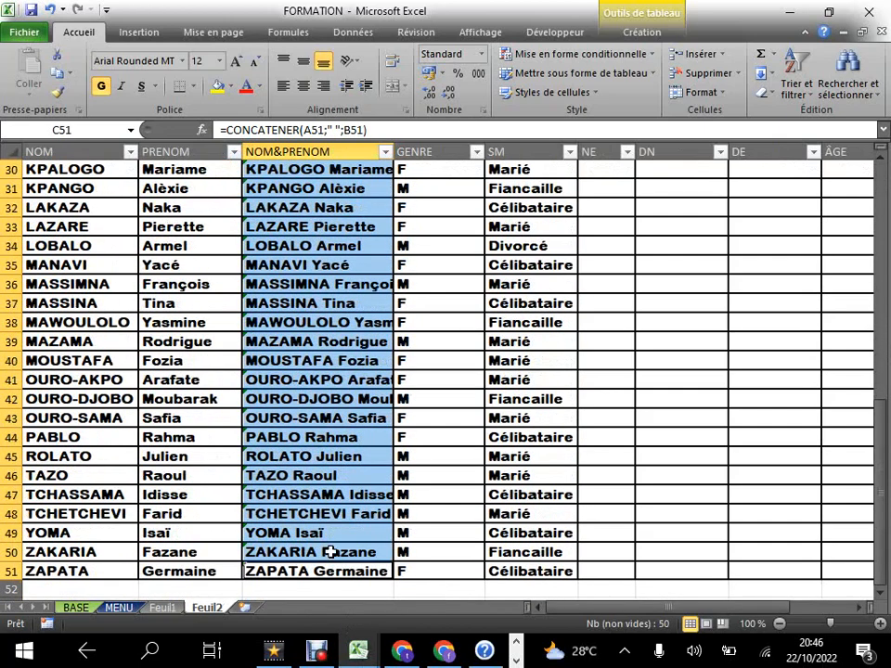
pyautogui.click(344, 266)
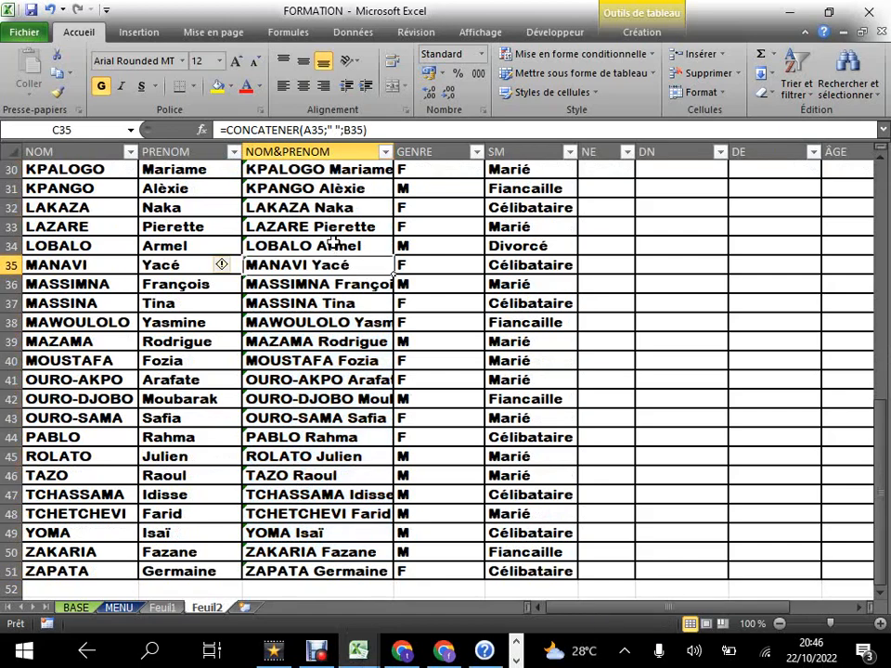
pyautogui.scroll(5, 329, 234)
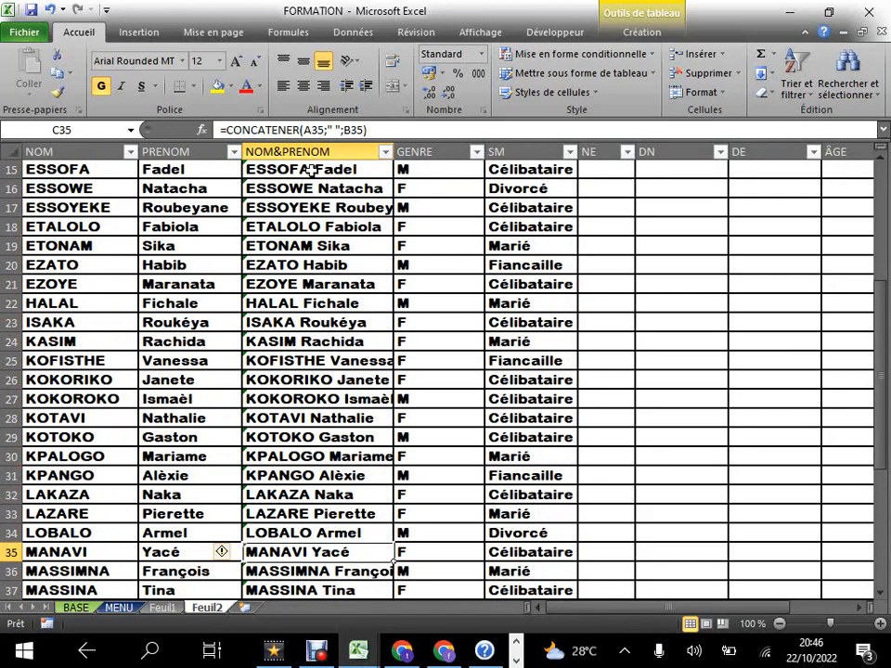
pyautogui.scroll(5, 306, 176)
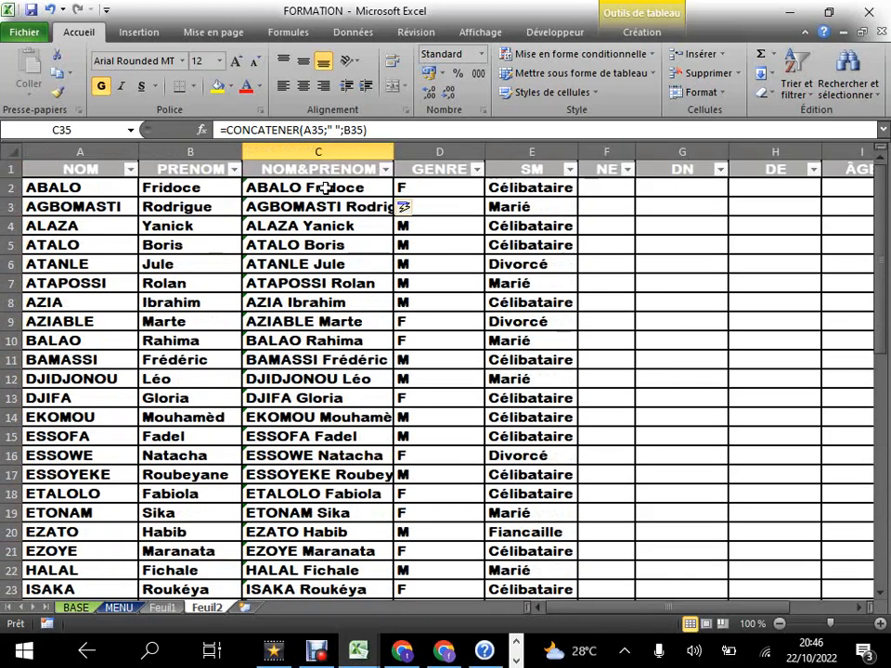
# Step: Copy the NOM&PRENOM cells C2:C51 and paste them back in place from C2 as values only
pyautogui.moveTo(327, 189); pyautogui.dragTo(350, 497)
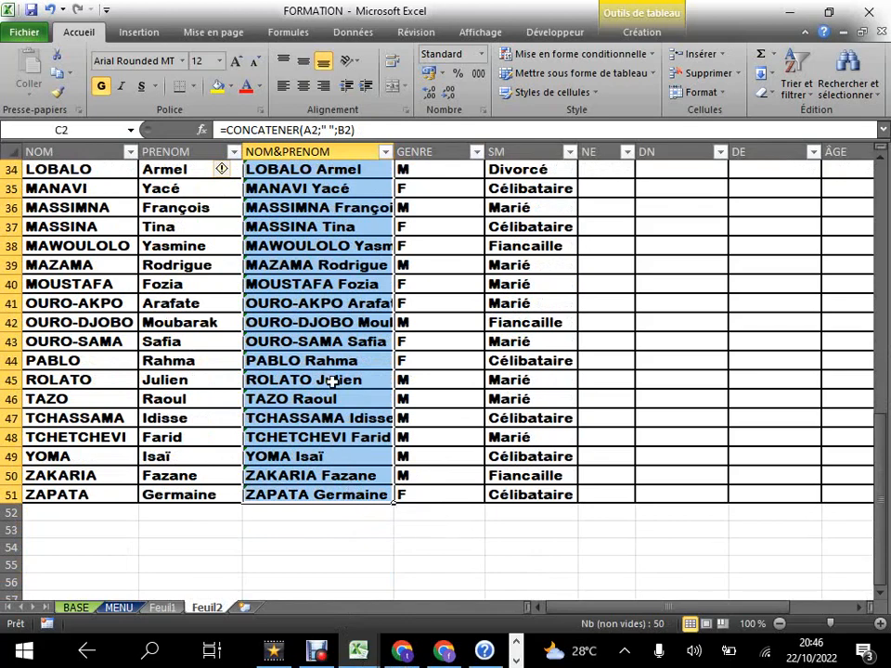
pyautogui.rightClick(322, 243)
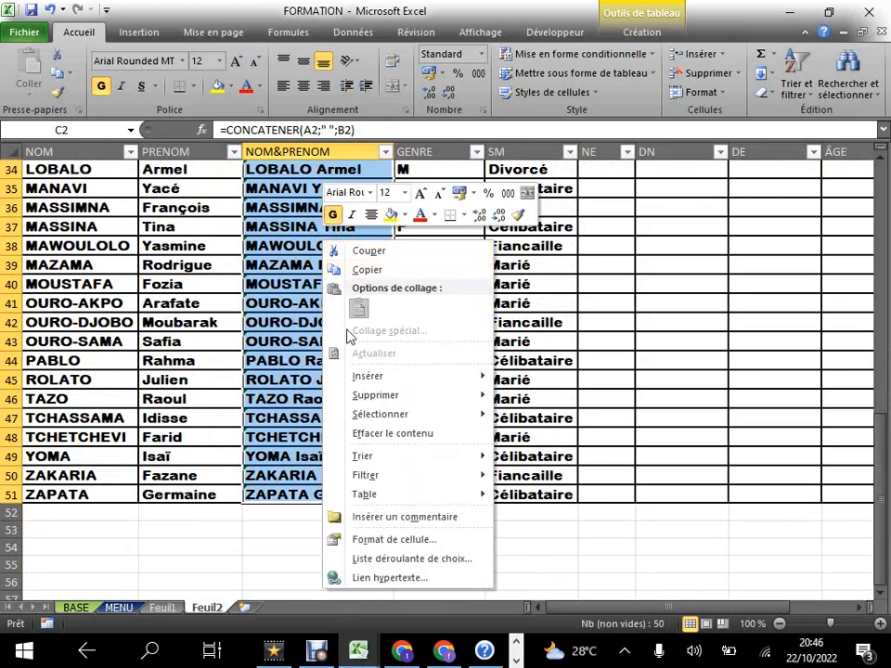
pyautogui.click(361, 271)
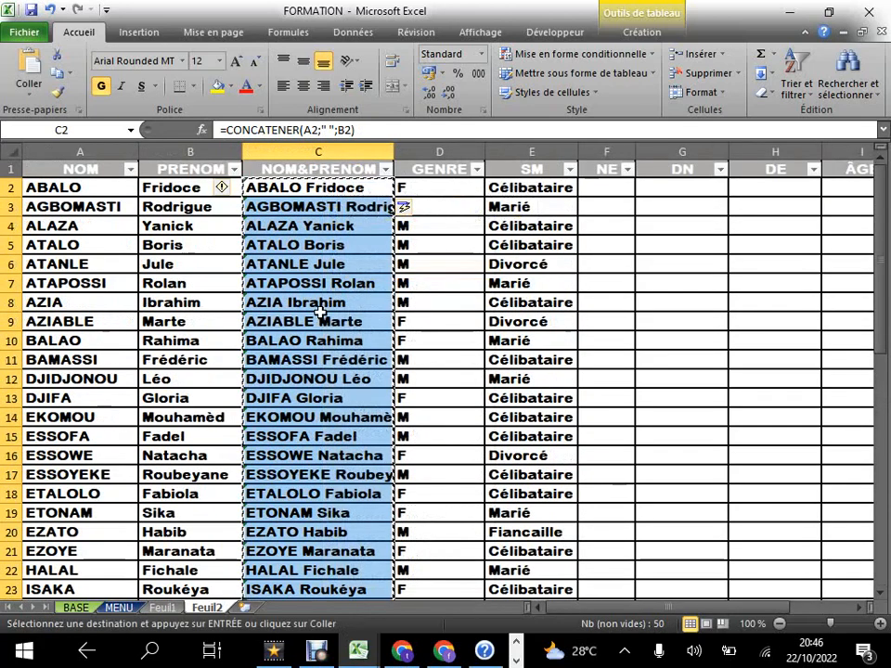
pyautogui.click(292, 190)
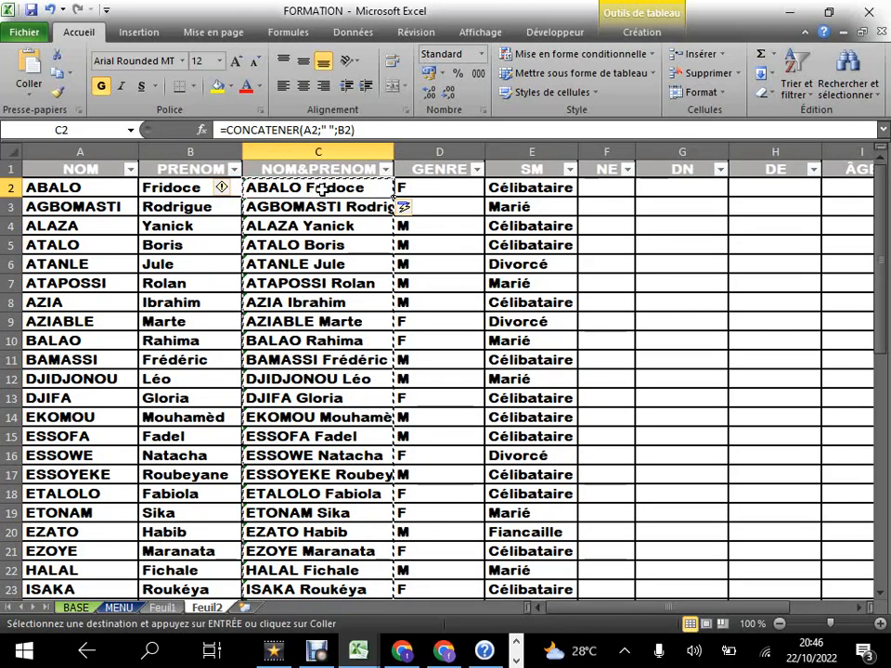
pyautogui.rightClick(308, 192)
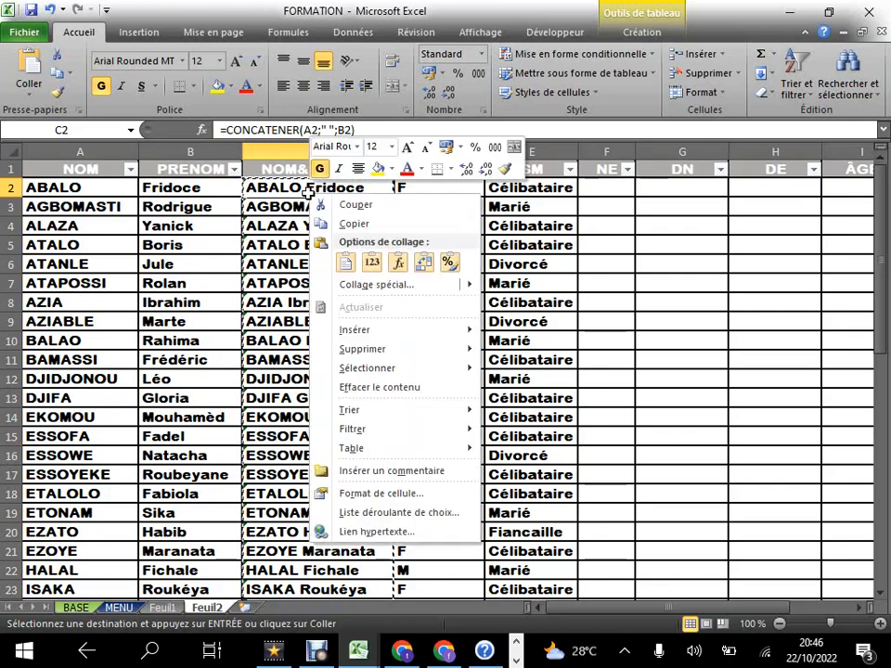
pyautogui.click(371, 264)
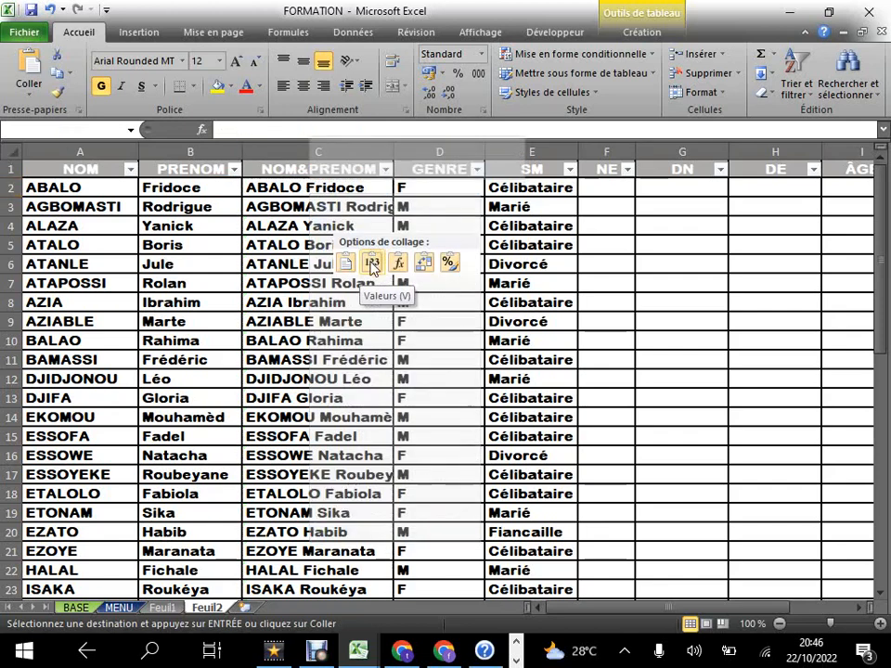
# Step: Inspect the content of several NOM&PRENOM cells, such as C2, C5, C9 and C12, for formulas or plain text
pyautogui.click(319, 267)
pyautogui.moveTo(312, 321); pyautogui.dragTo(313, 308)
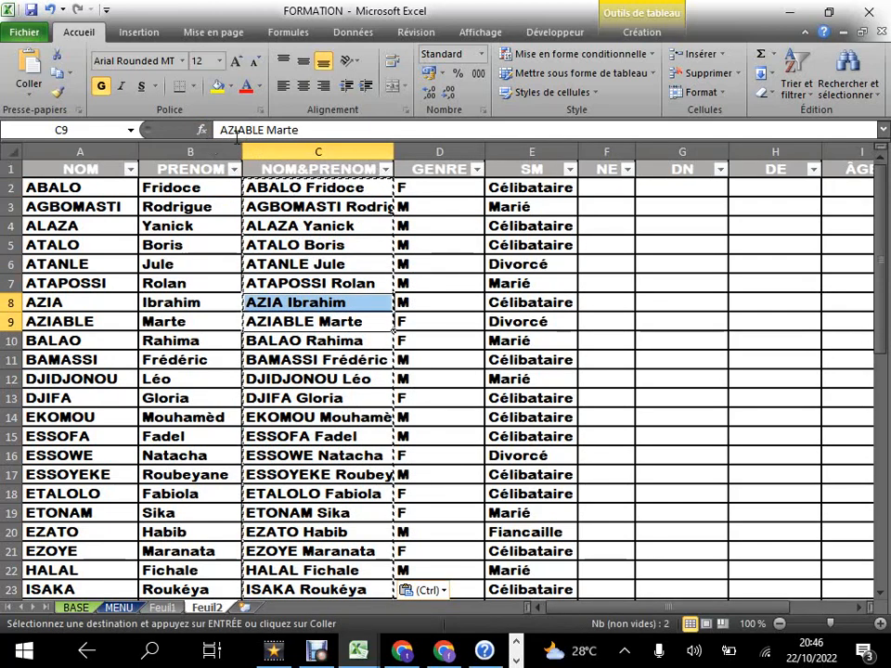
pyautogui.click(314, 191)
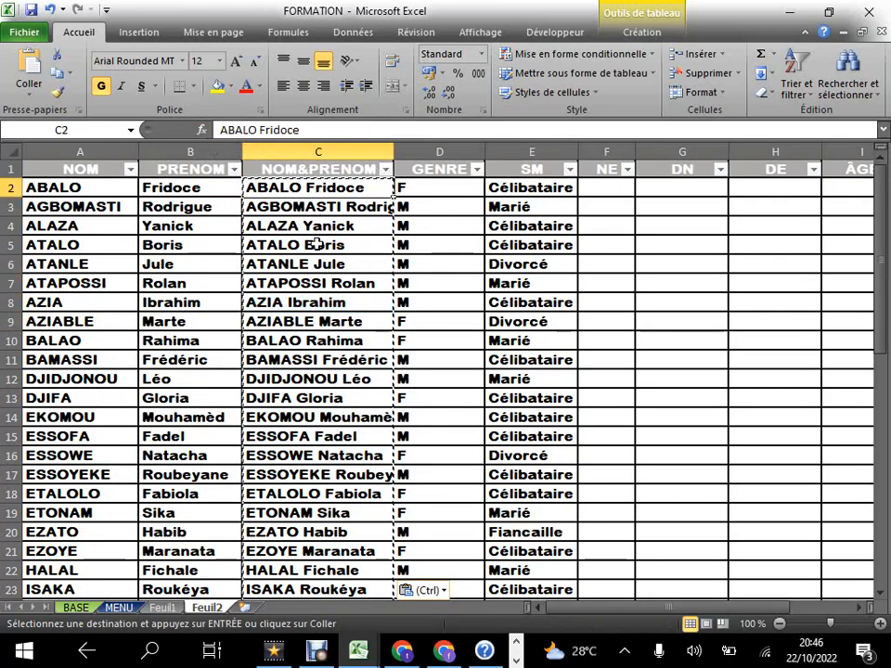
pyautogui.click(316, 245)
pyautogui.moveTo(334, 378); pyautogui.dragTo(334, 360)
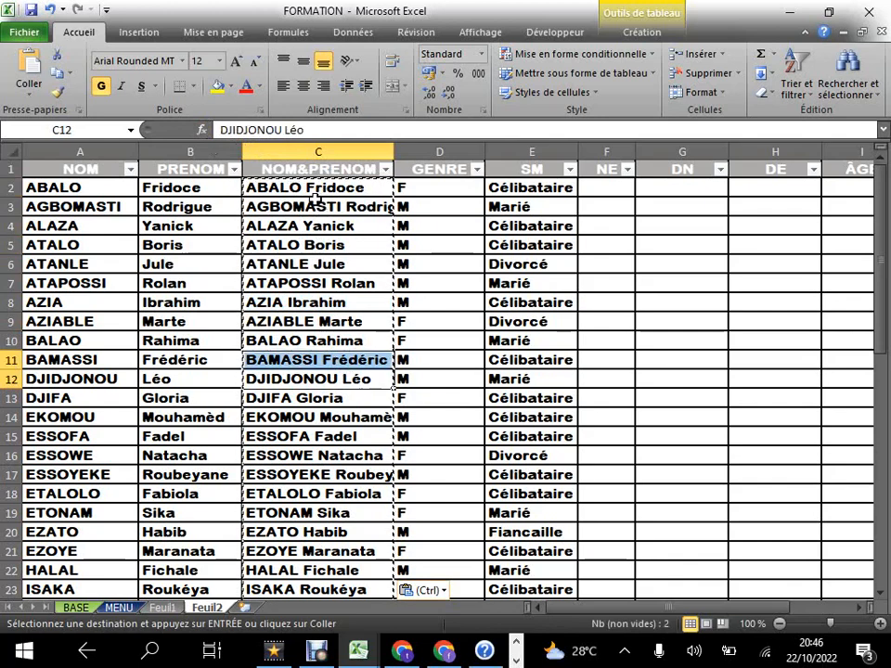
pyautogui.click(342, 225)
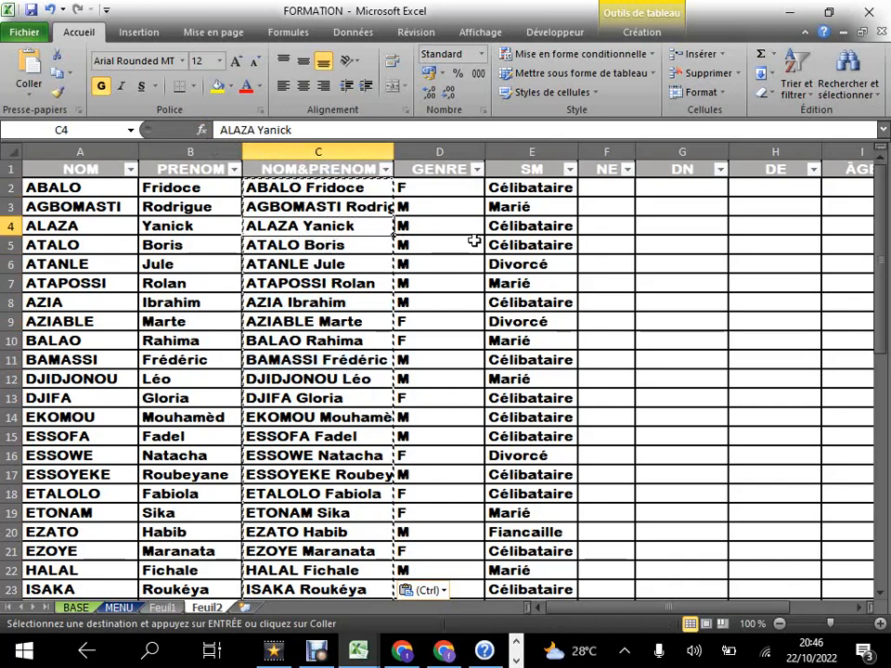
pyautogui.click(471, 243)
pyautogui.click(315, 378)
pyautogui.click(437, 494)
pyautogui.moveTo(316, 321); pyautogui.dragTo(348, 280)
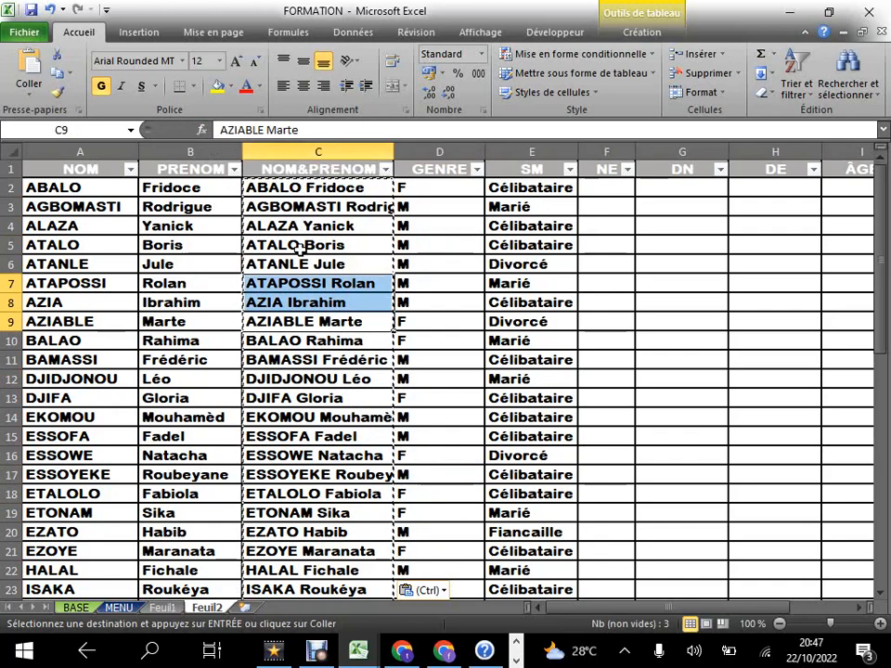
pyautogui.click(303, 341)
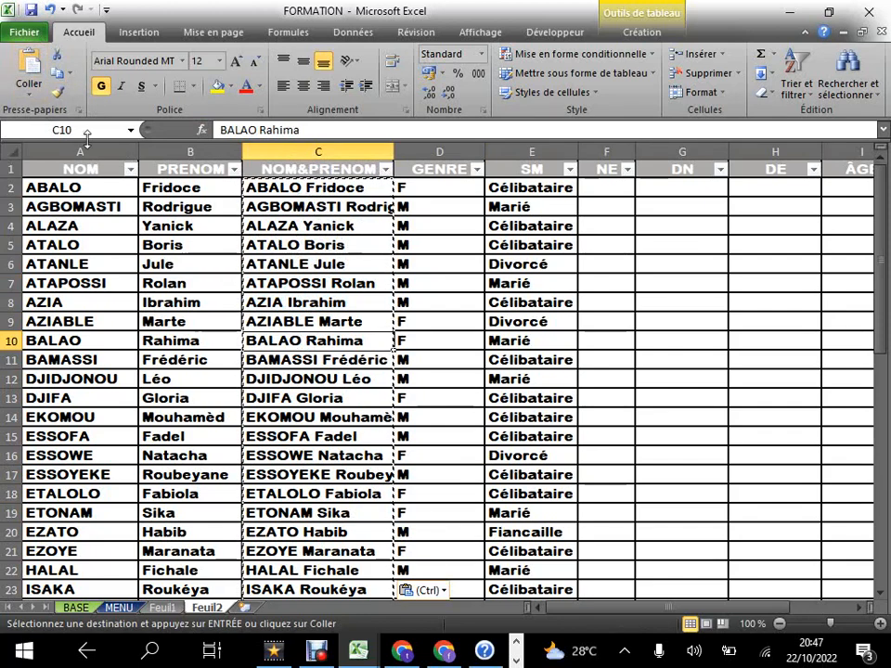
# Step: Save the workbook and accept the privacy notice about macros and ActiveX controls
pyautogui.click(31, 11)
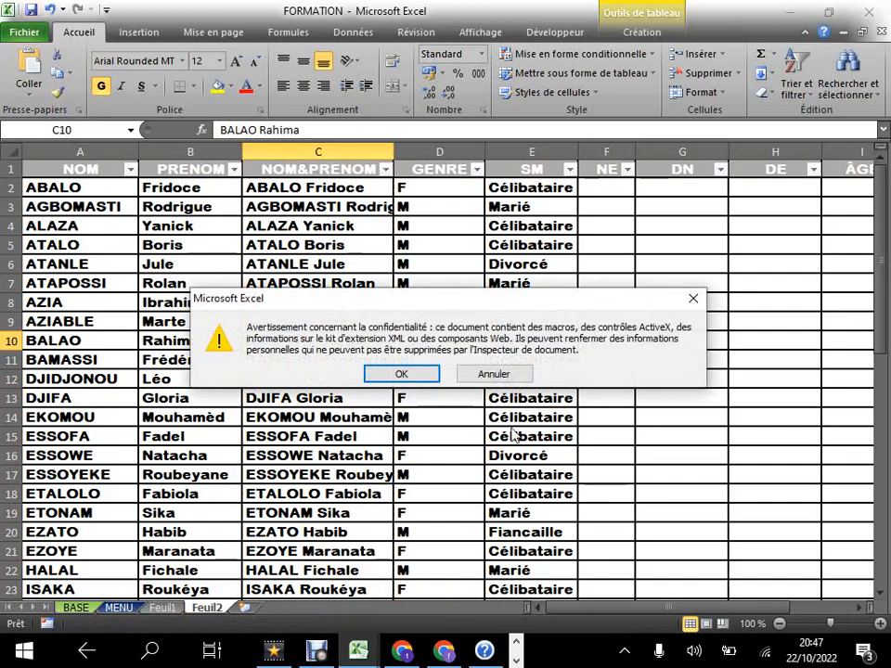
pyautogui.click(402, 373)
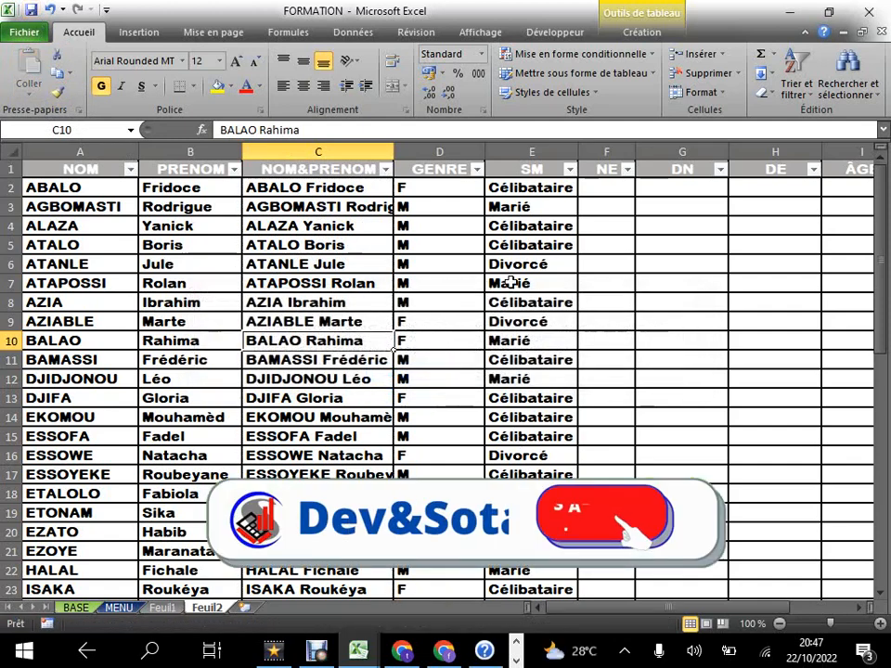
# Step: Examine the NE column against the table's rows, along with the DN, DE, ÂGE and SB columns beside it
pyautogui.click(649, 267)
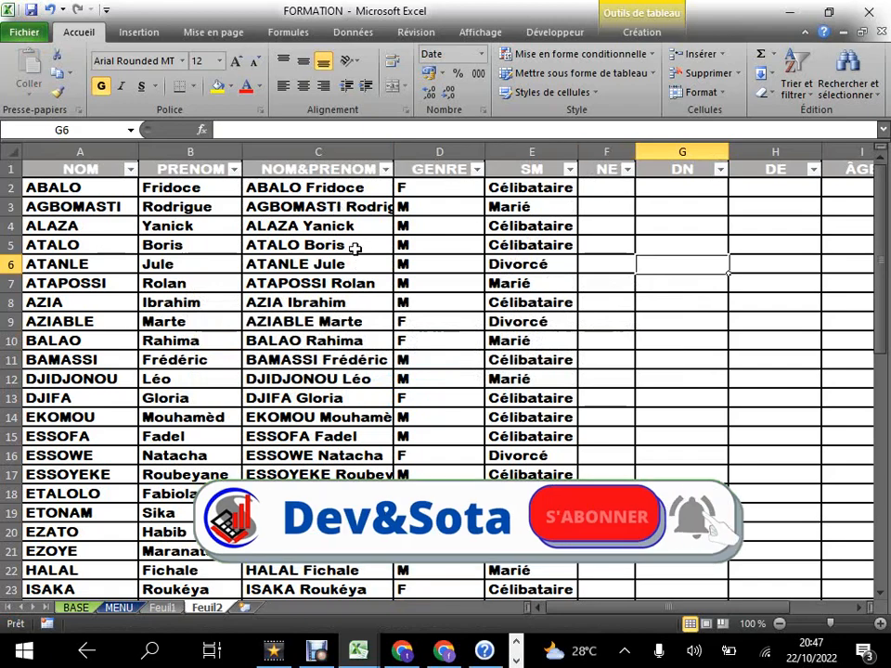
pyautogui.click(610, 188)
pyautogui.click(612, 229)
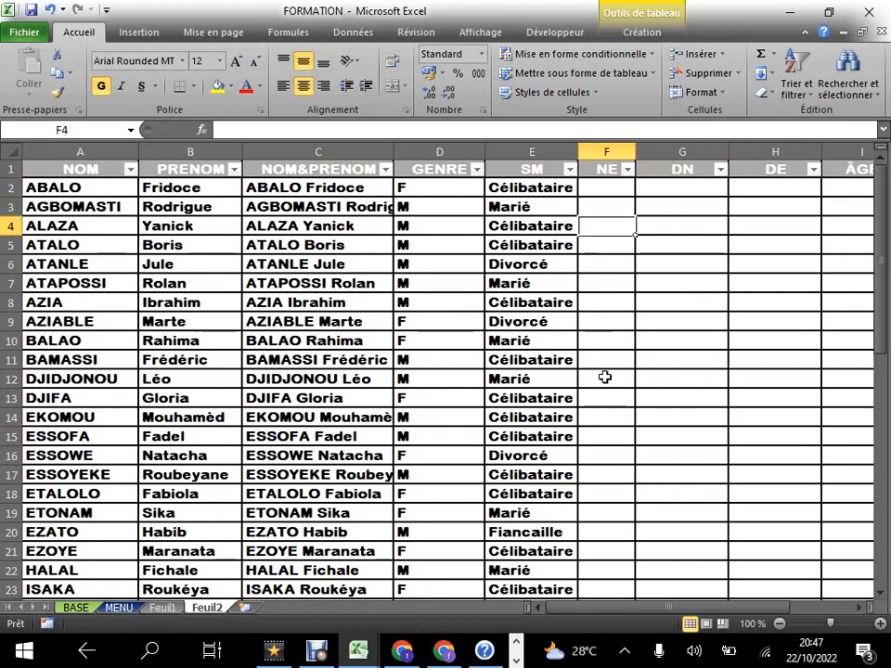
pyautogui.click(605, 364)
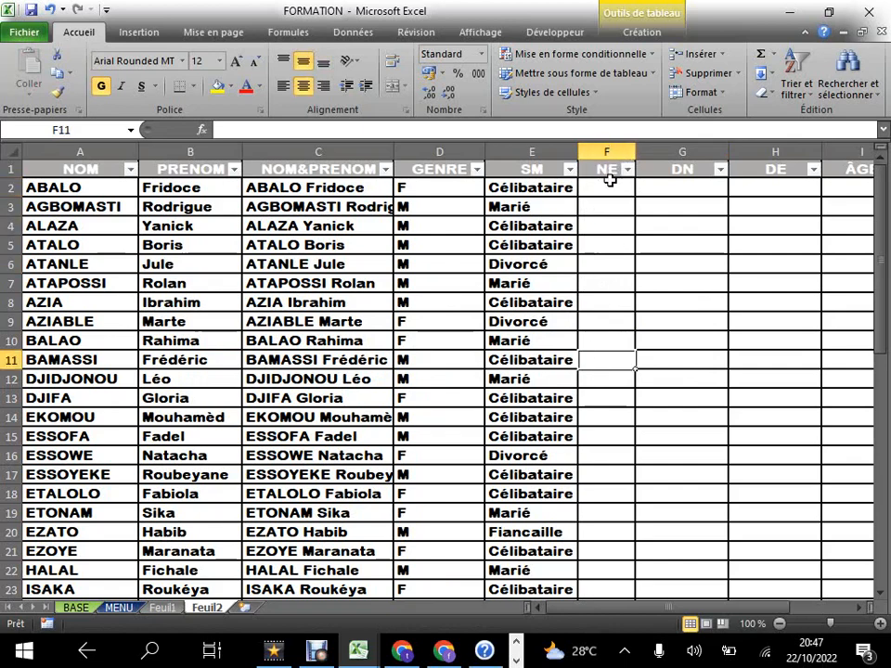
pyautogui.click(603, 188)
pyautogui.click(612, 228)
pyautogui.click(624, 379)
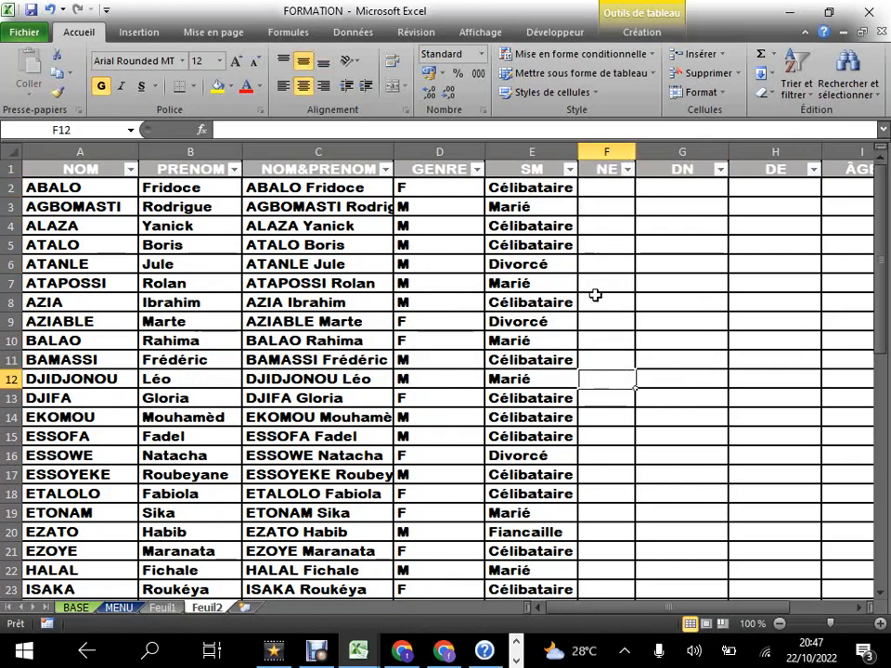
pyautogui.click(594, 283)
pyautogui.click(607, 190)
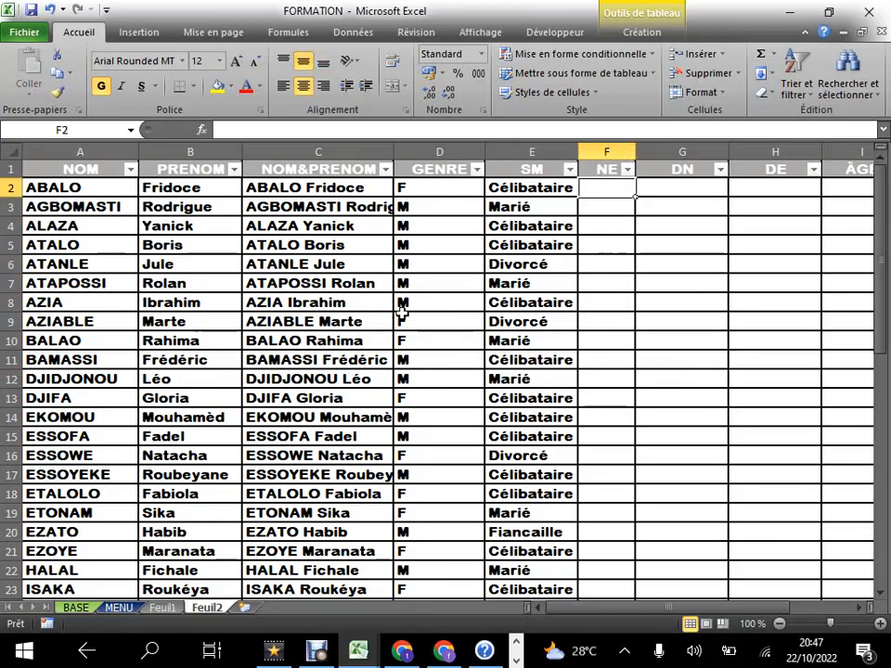
pyautogui.scroll(-10, 501, 340)
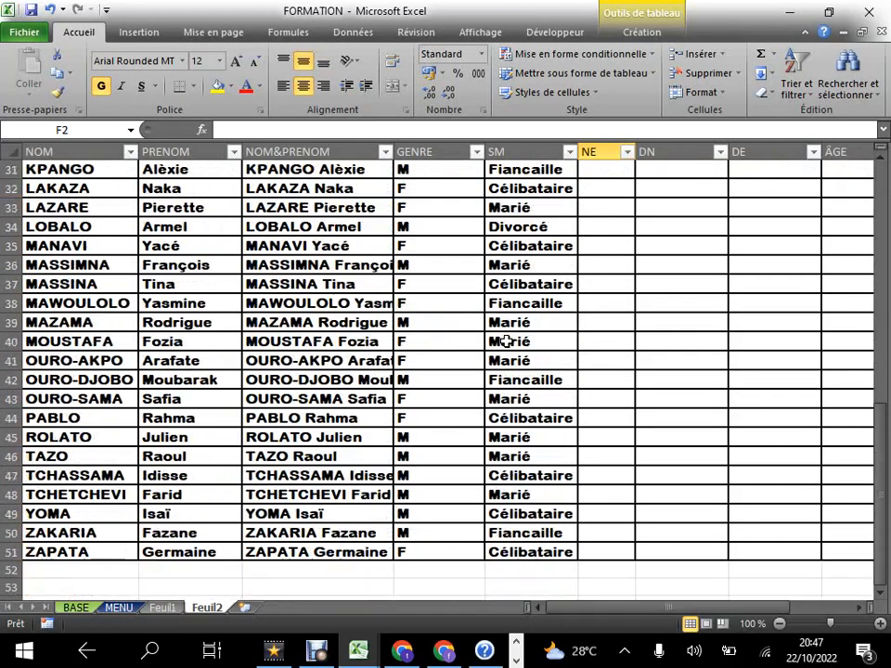
pyautogui.scroll(10, 506, 348)
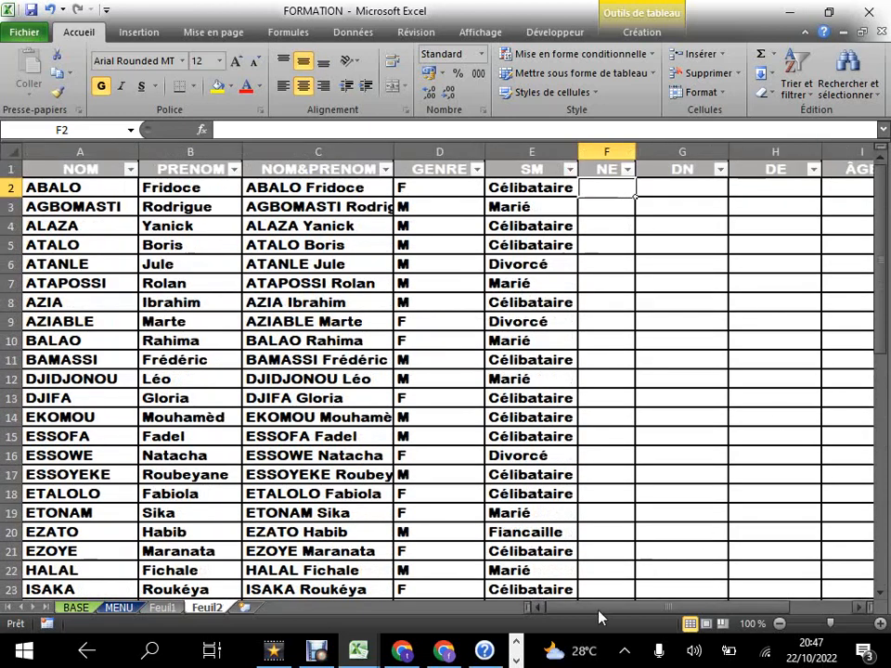
pyautogui.moveTo(594, 617); pyautogui.dragTo(627, 608)
pyautogui.scroll(-1, 557, 441)
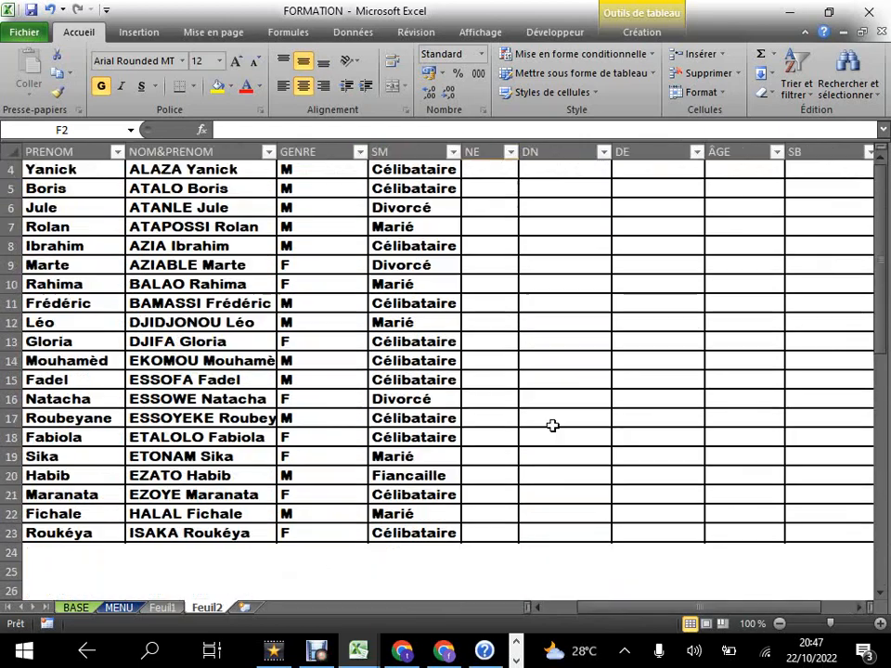
pyautogui.scroll(1, 529, 315)
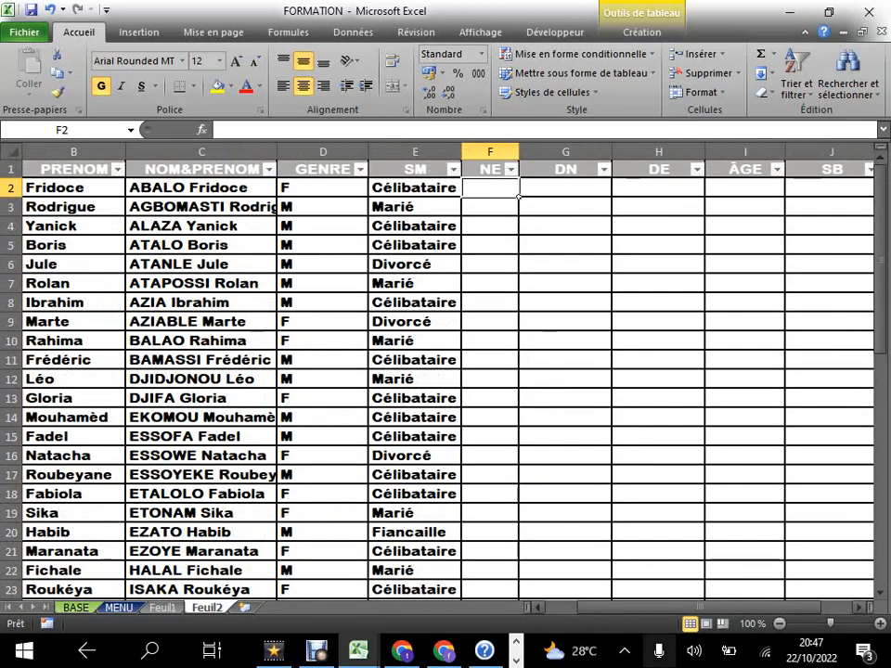
# Step: Enter the formula =ALEA.ENTRE.BORNES(0;6) in F2 so the NE column fills with random whole numbers
pyautogui.click(506, 227)
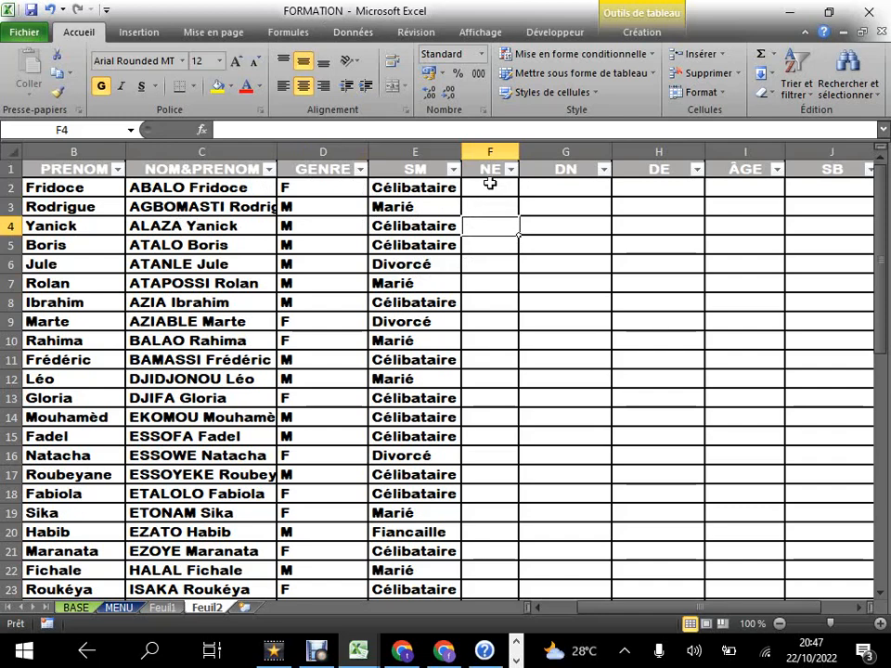
pyautogui.click(490, 185)
pyautogui.click(491, 238)
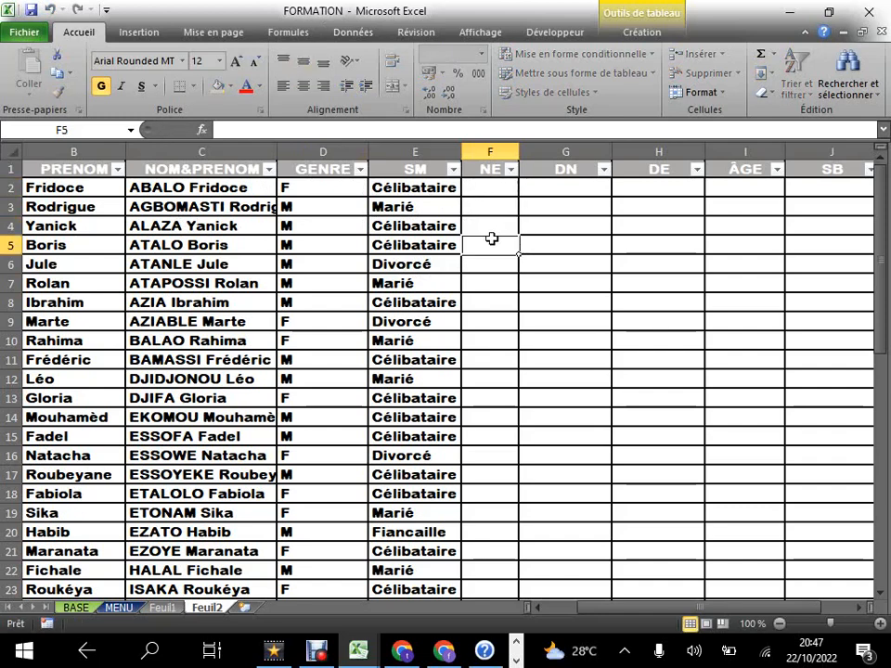
pyautogui.click(489, 185)
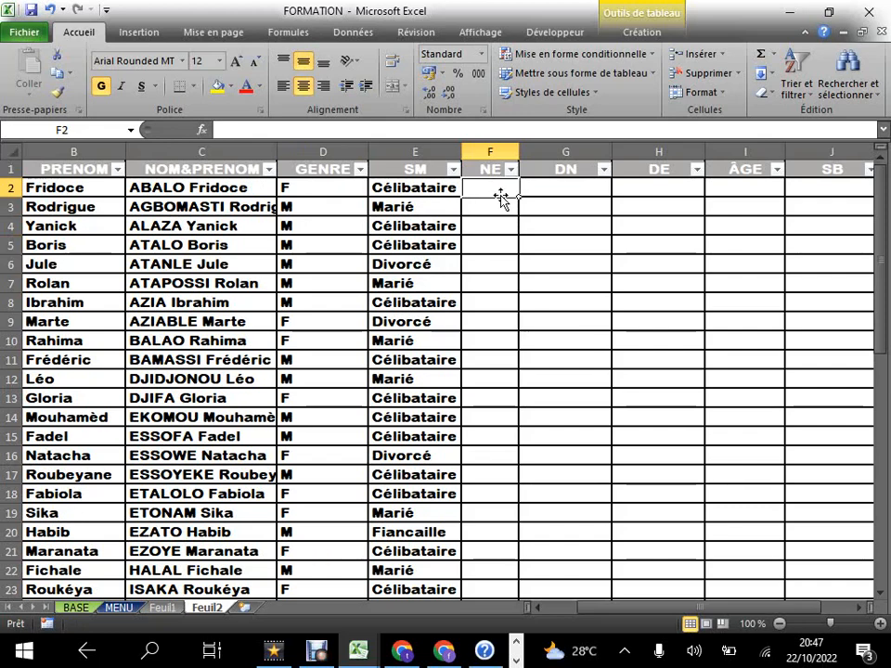
pyautogui.write('=')
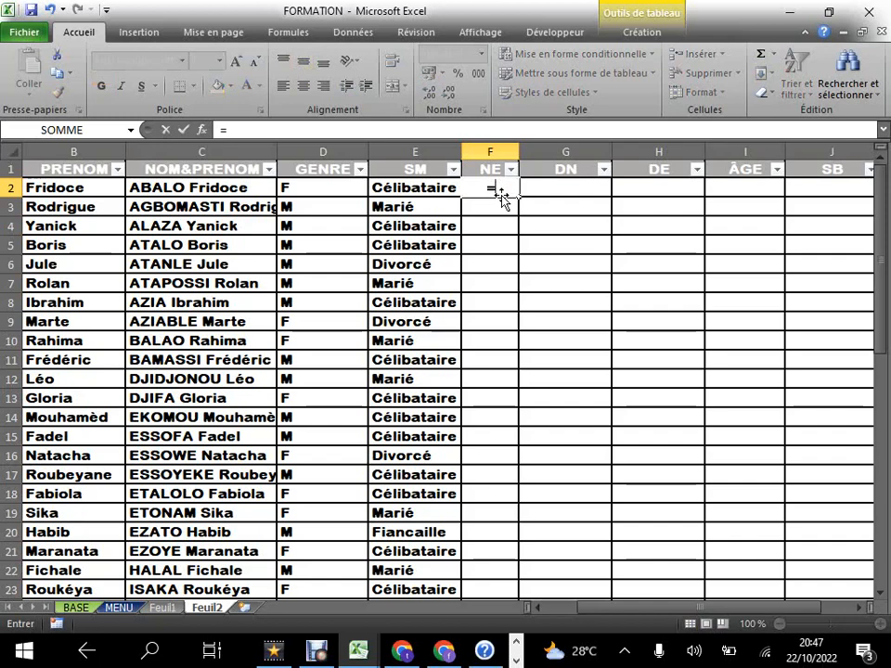
pyautogui.write('AL')
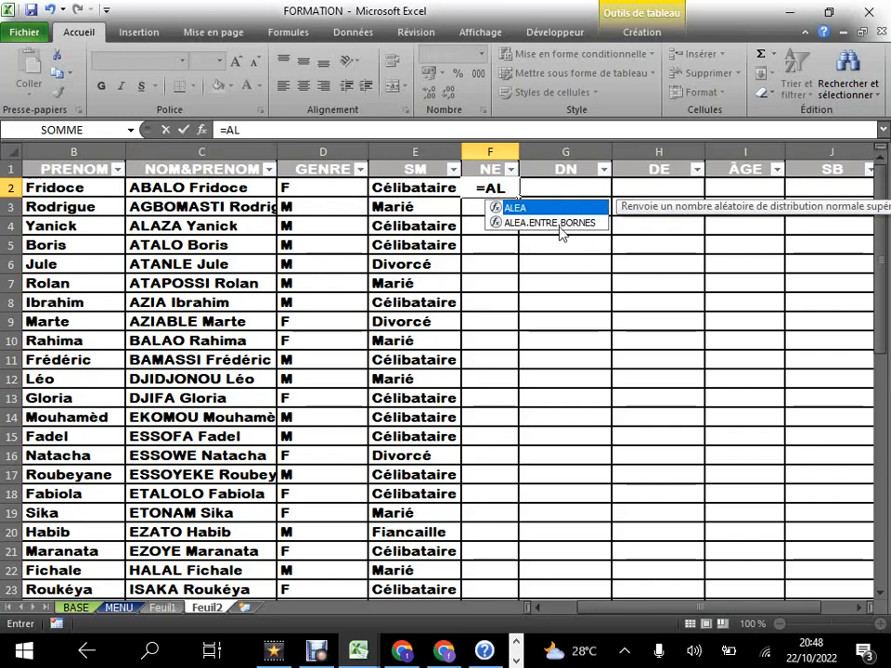
pyautogui.click(536, 229)
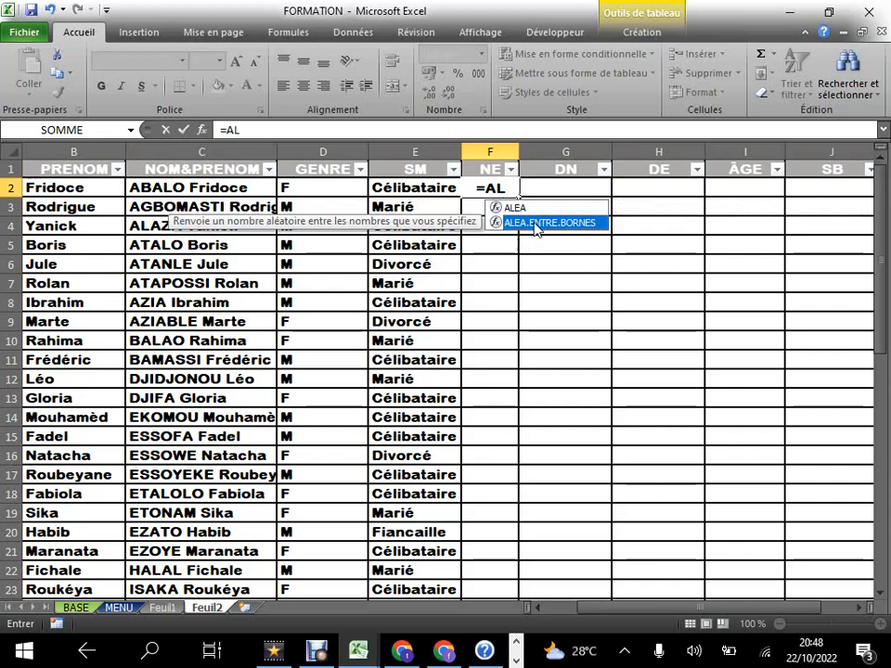
pyautogui.doubleClick(535, 228)
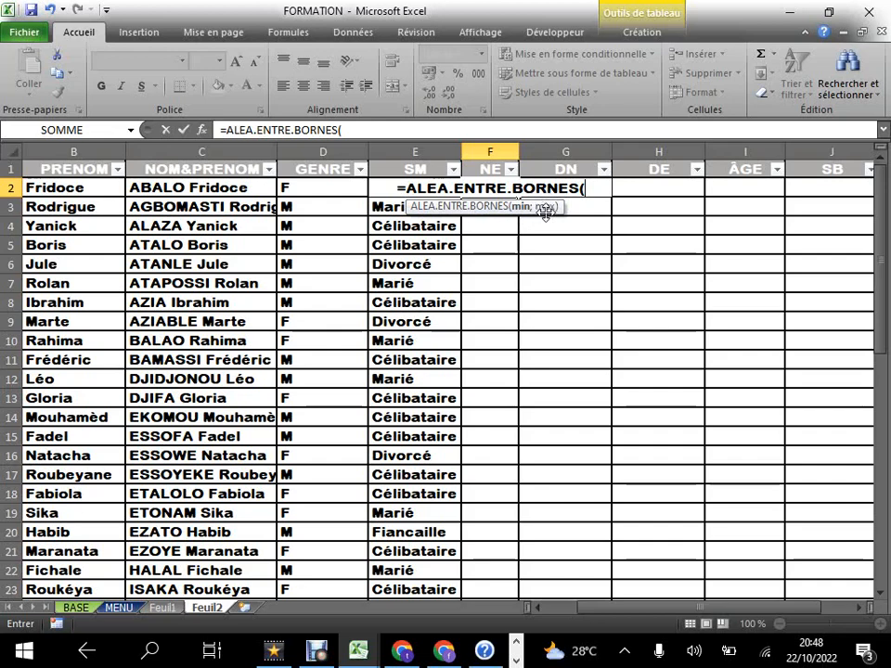
pyautogui.write('0')
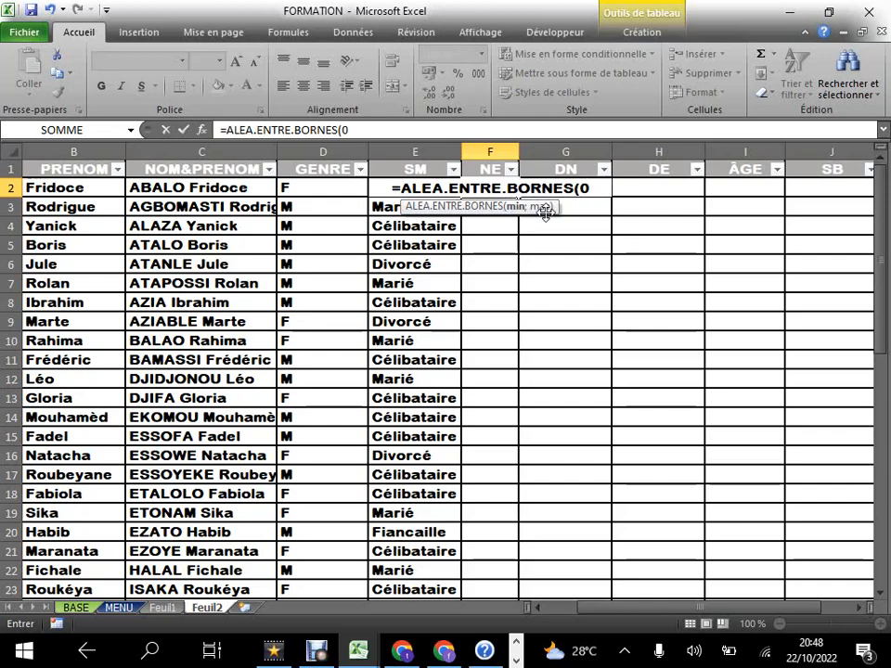
pyautogui.write(';')
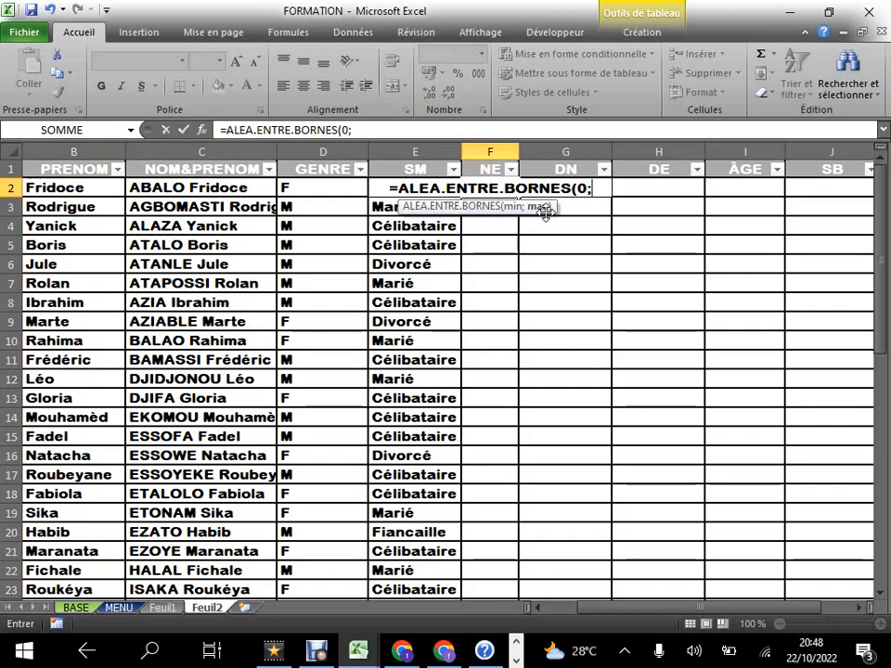
pyautogui.write('6')
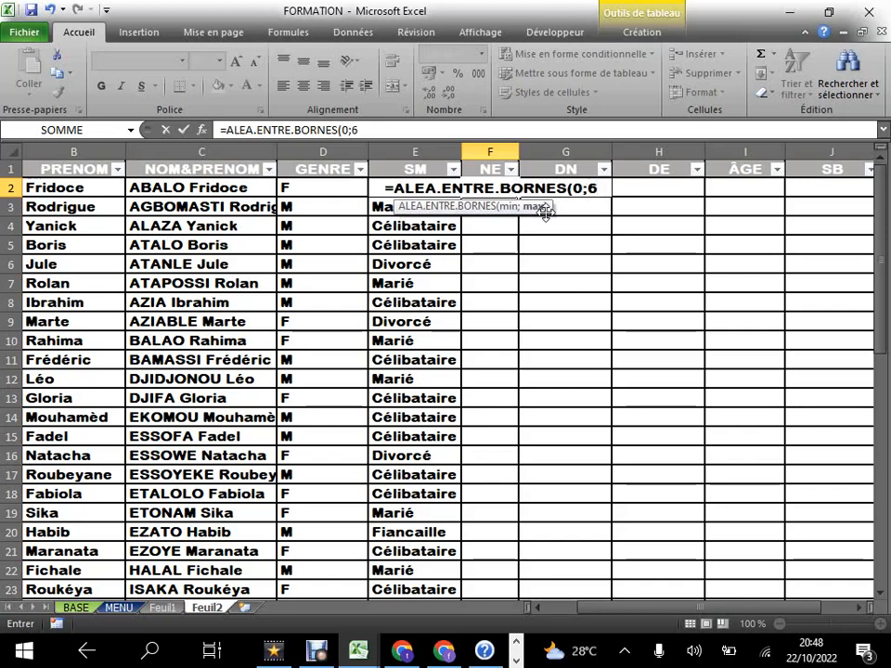
pyautogui.write(')')
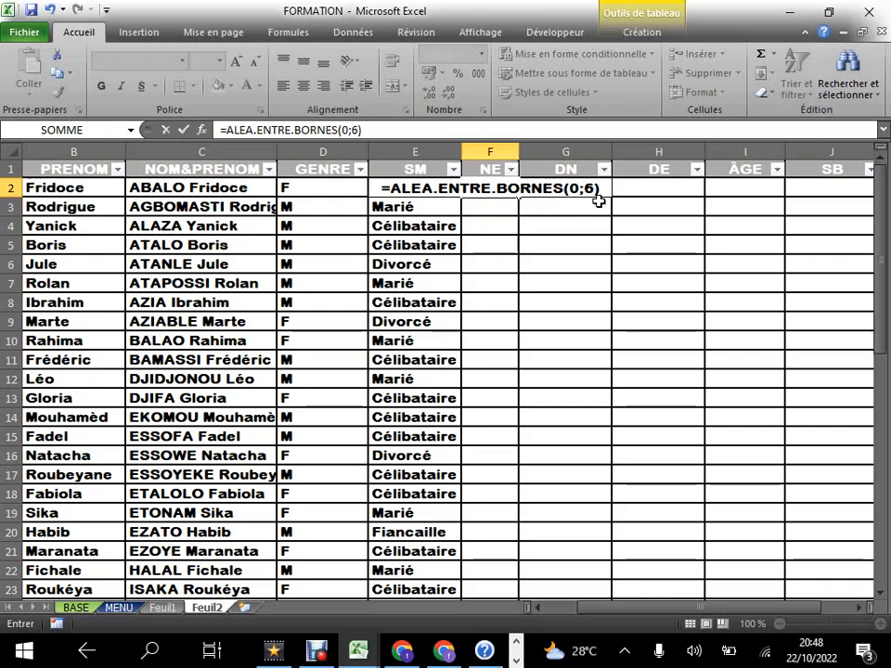
pyautogui.press('Return')
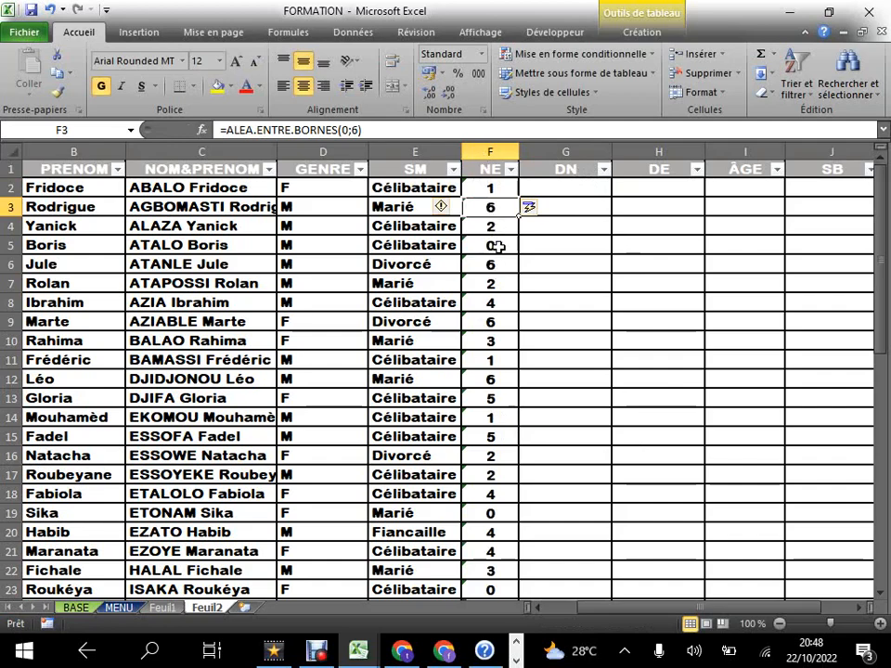
# Step: Review the random numbers down to the last row of the NE column and inspect the formulas in cells F3 to F9
pyautogui.scroll(-9, 498, 246)
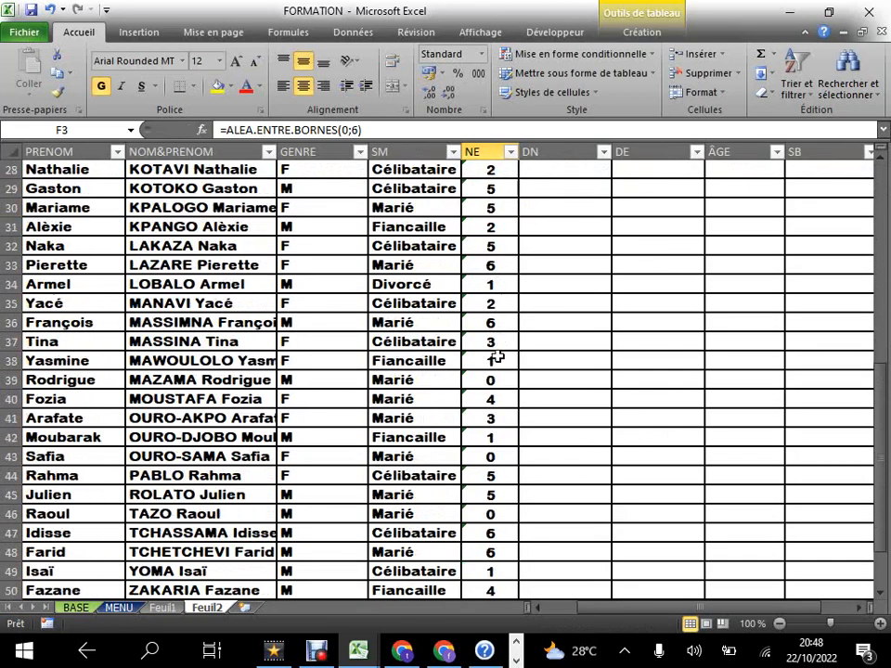
pyautogui.scroll(-2, 496, 371)
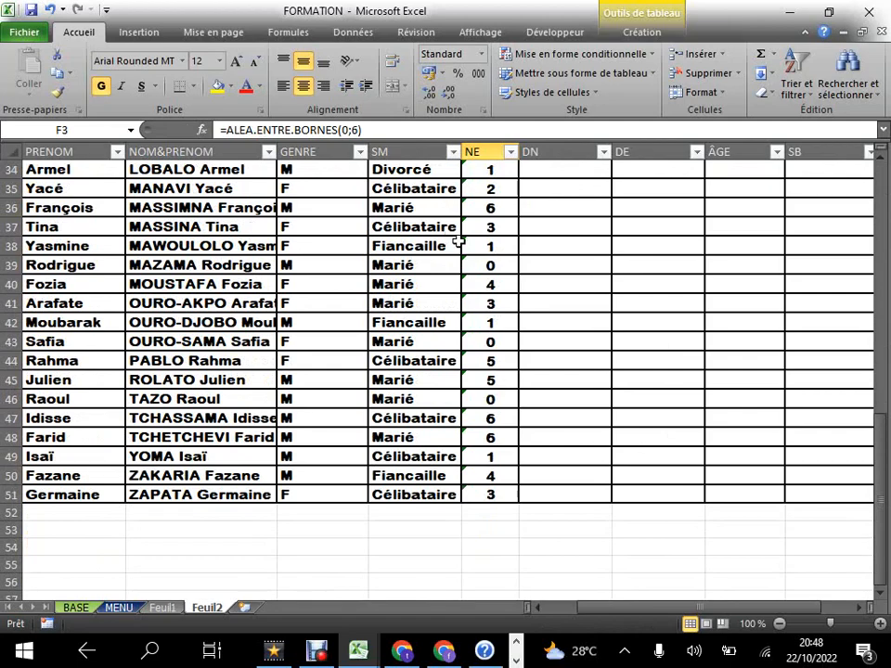
pyautogui.scroll(11, 478, 236)
pyautogui.scroll(-4, 486, 197)
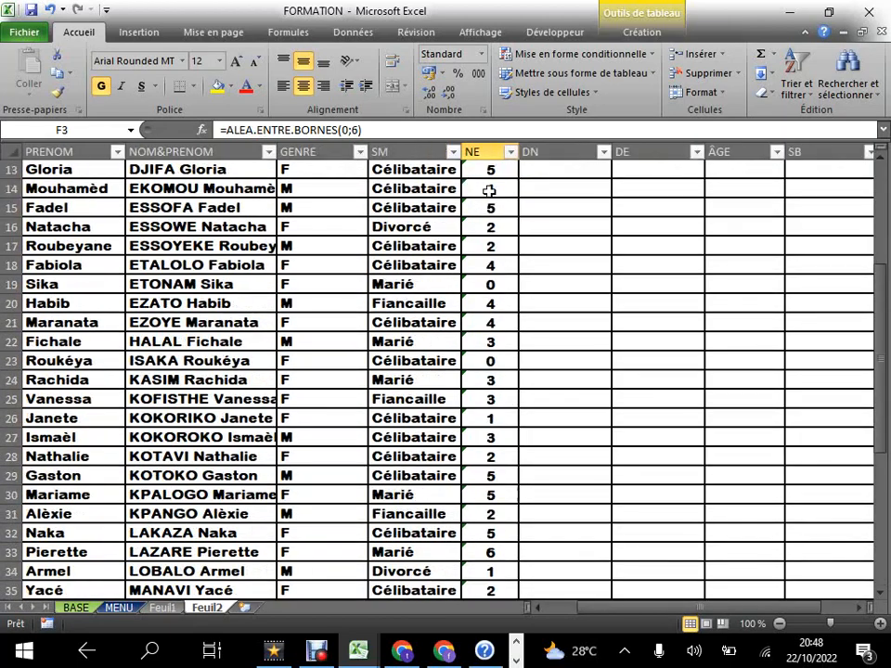
pyautogui.scroll(4, 506, 196)
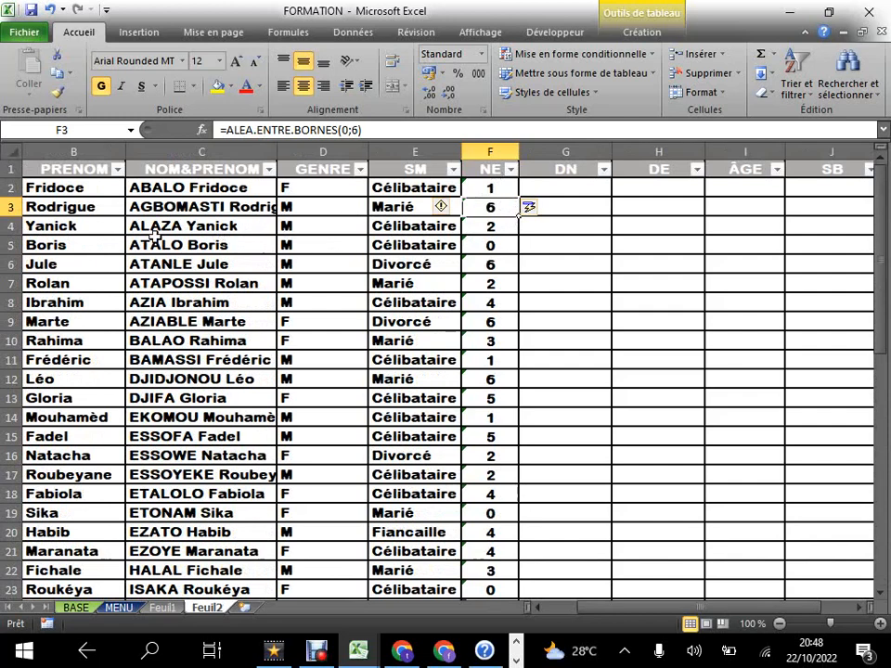
pyautogui.press('Down')
pyautogui.press('Down')
pyautogui.press('Down')
pyautogui.press('Down')
pyautogui.press('Down')
pyautogui.press('Down')
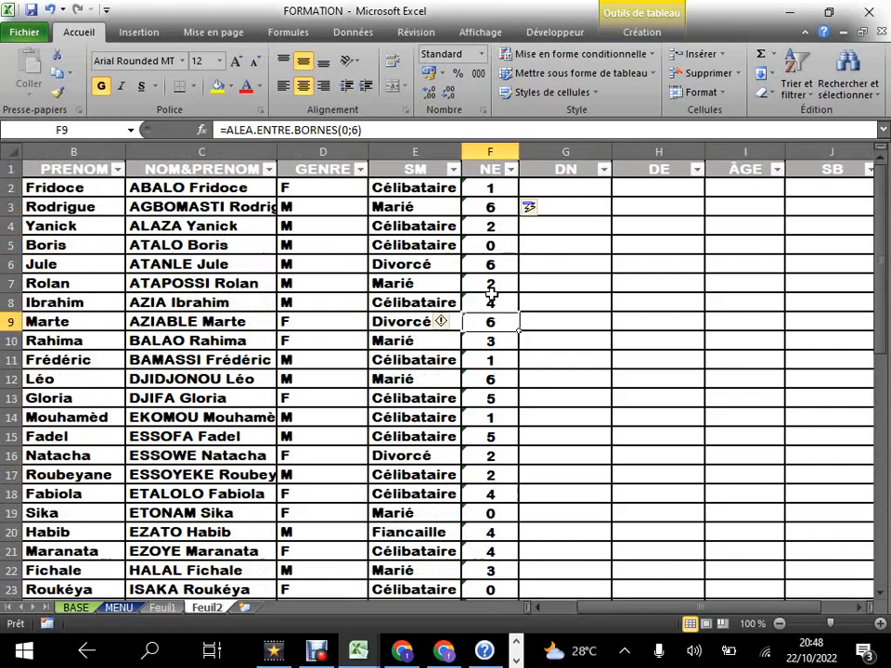
# Step: Copy the NE cells F2:F51 and paste them back in place from F2 as values only
pyautogui.moveTo(489, 185); pyautogui.dragTo(472, 577)
pyautogui.rightClick(496, 277)
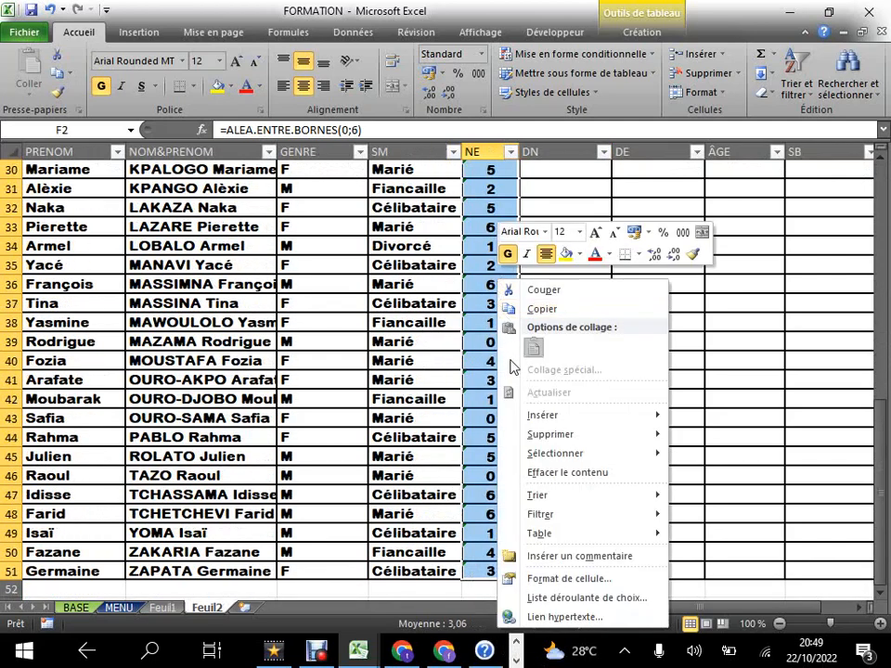
pyautogui.click(523, 309)
pyautogui.scroll(-2, 475, 239)
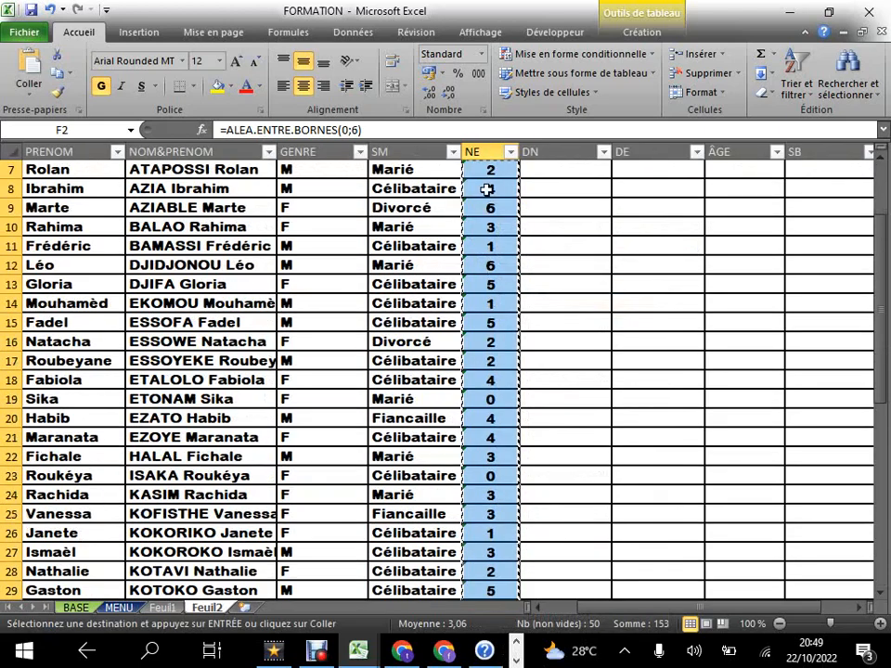
pyautogui.scroll(2, 484, 209)
pyautogui.scroll(-1, 498, 167)
pyautogui.scroll(1, 498, 167)
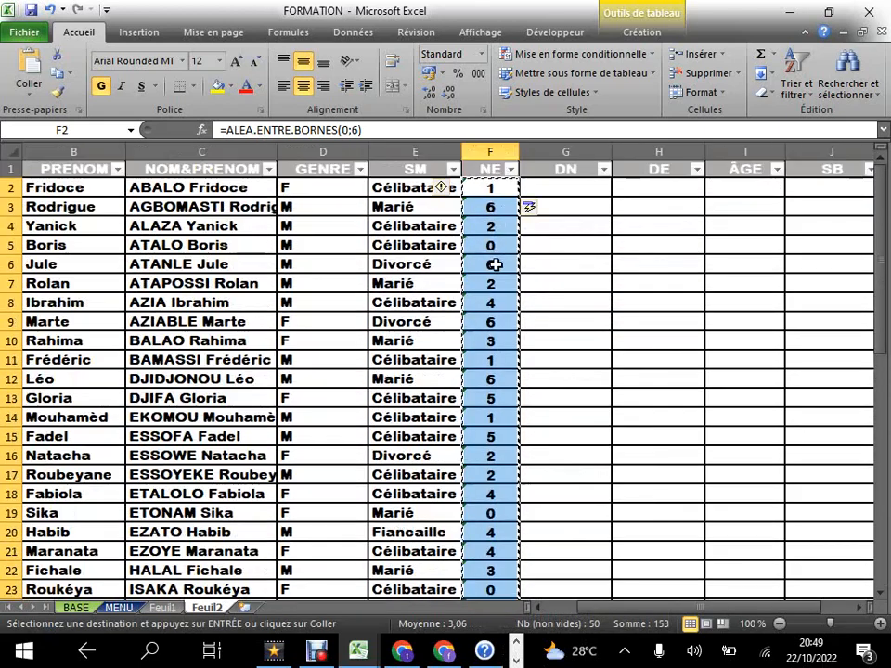
pyautogui.click(489, 186)
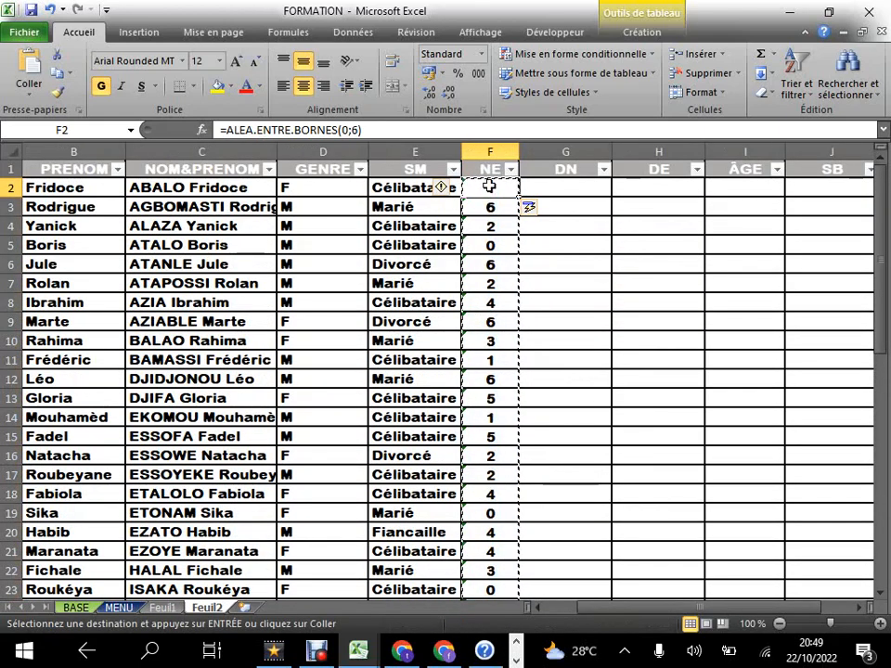
pyautogui.rightClick(489, 187)
pyautogui.click(554, 256)
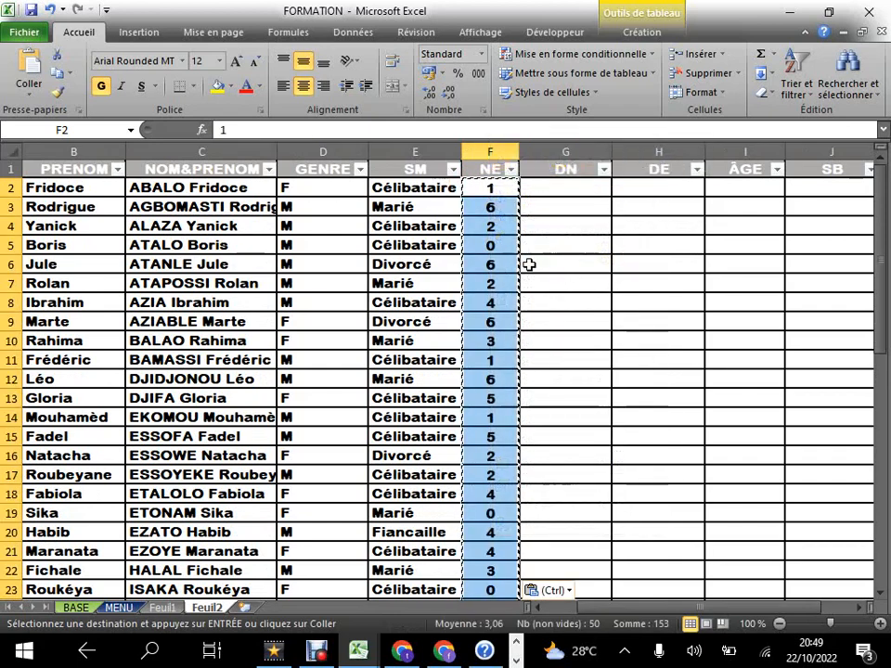
pyautogui.click(493, 244)
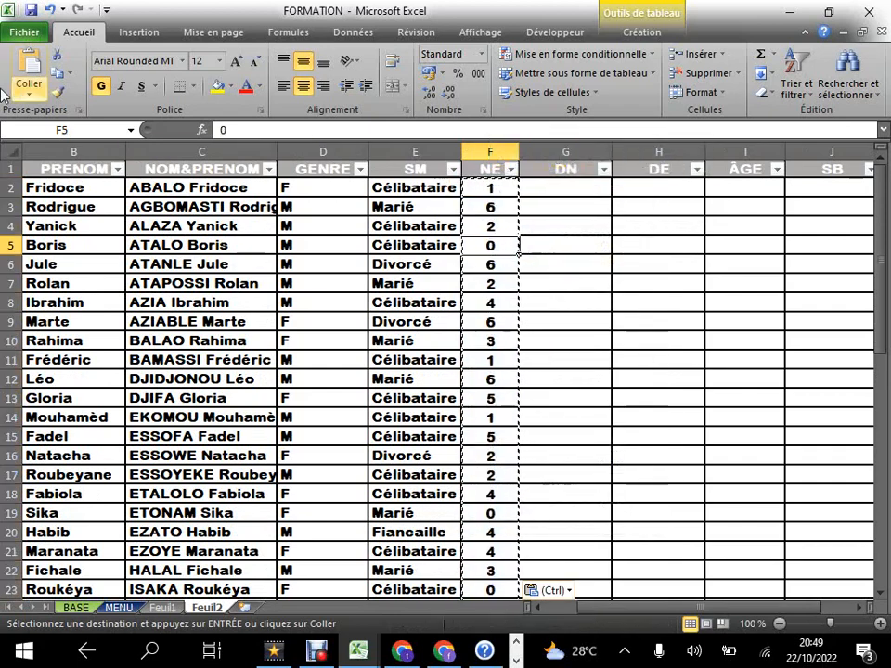
# Step: Save the workbook with the fixed NE numbers and accept the privacy notice about macros and ActiveX controls
pyautogui.click(31, 12)
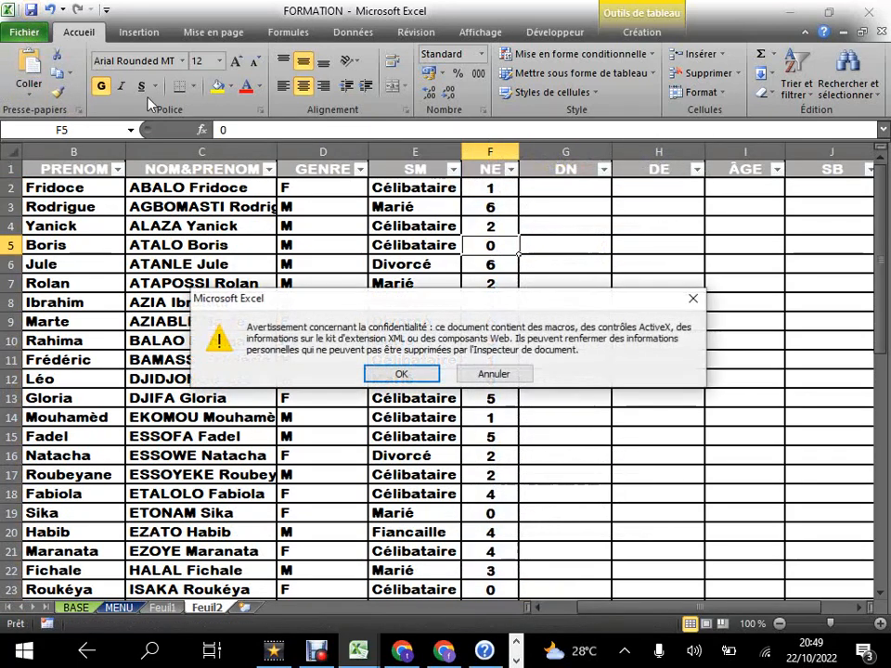
pyautogui.click(398, 372)
pyautogui.click(398, 372)
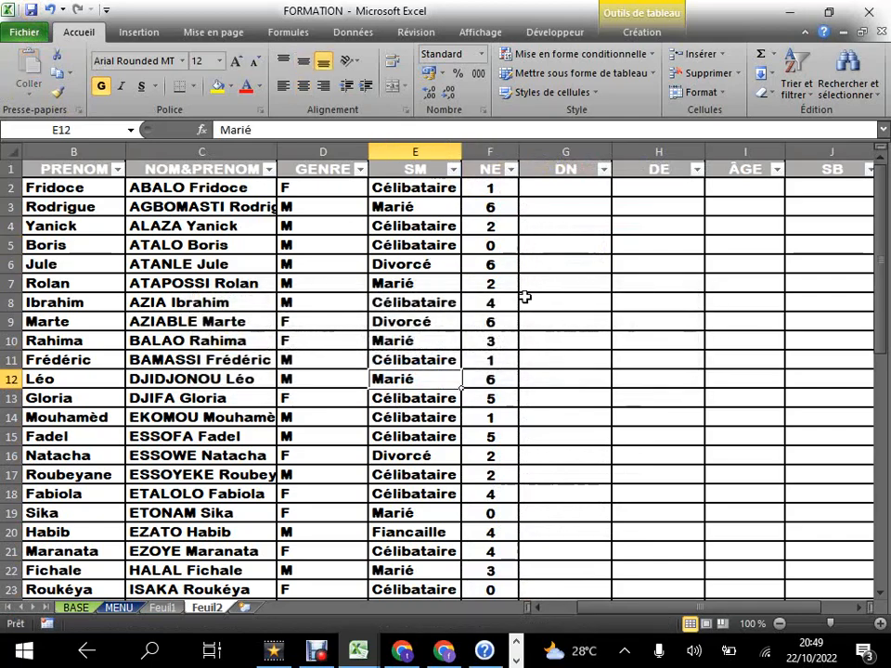
# Step: Examine the NE values down the table's rows, along with the empty DN and DE columns beside them
pyautogui.click(573, 263)
pyautogui.scroll(-5, 476, 278)
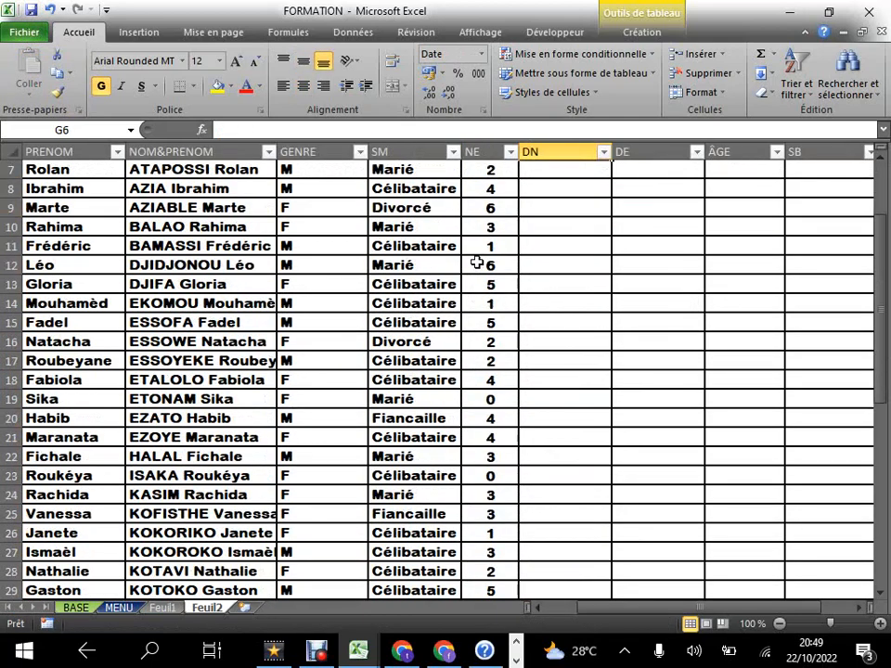
pyautogui.scroll(5, 475, 261)
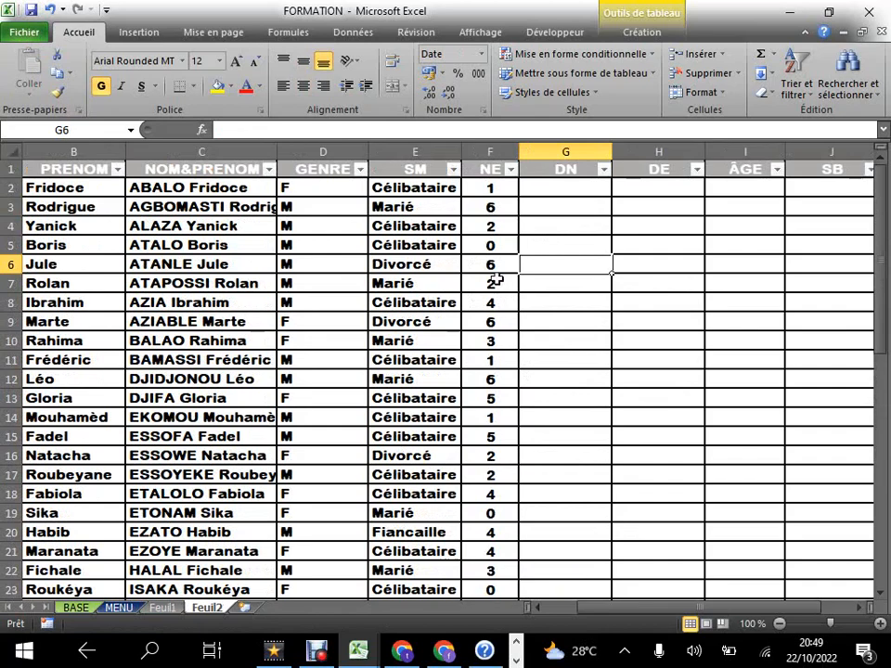
pyautogui.scroll(-1, 503, 284)
pyautogui.scroll(-1, 501, 278)
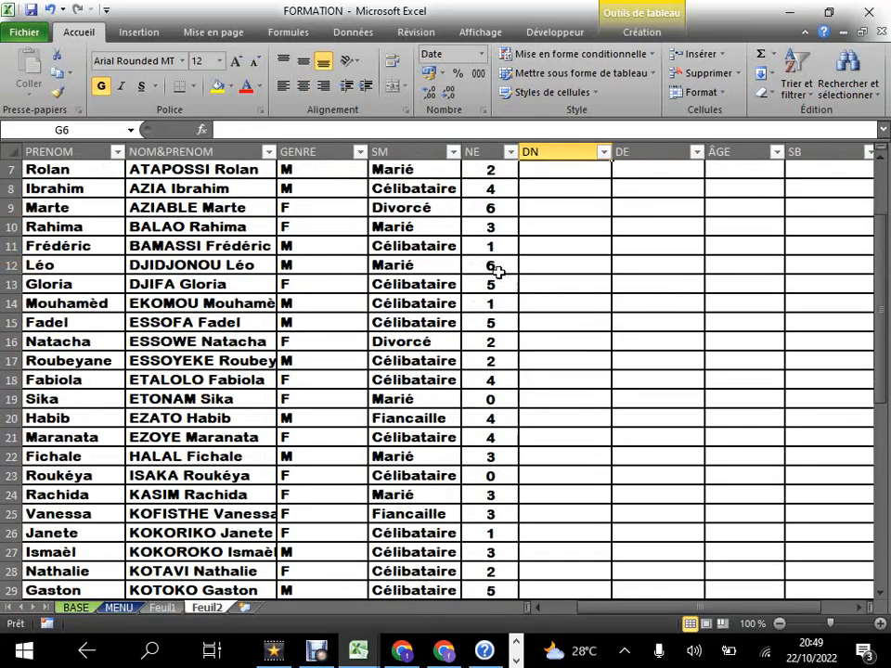
pyautogui.scroll(2, 511, 232)
pyautogui.scroll(-1, 547, 255)
pyautogui.scroll(1, 569, 263)
pyautogui.scroll(-2, 594, 265)
pyautogui.moveTo(879, 283); pyautogui.dragTo(873, 193)
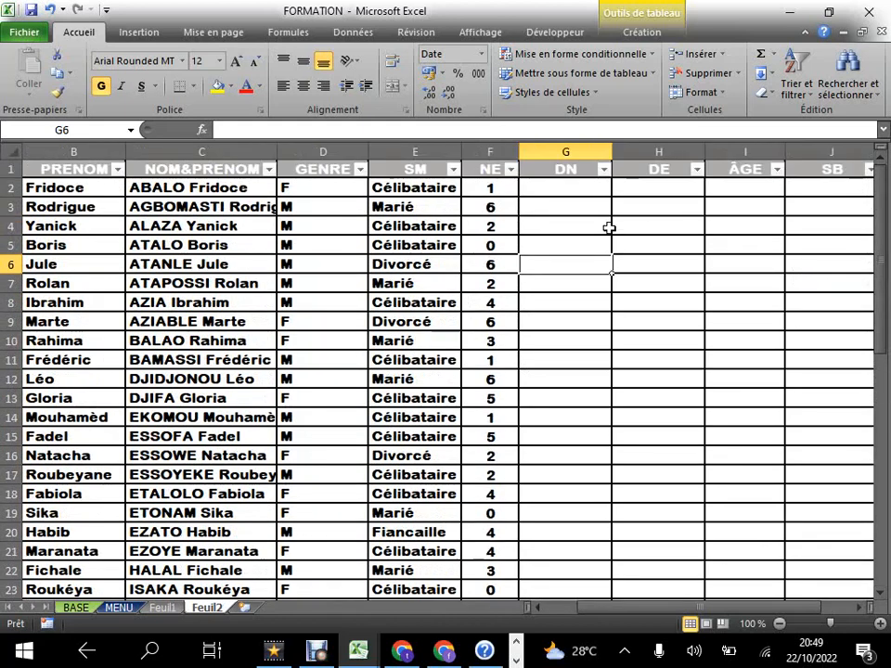
pyautogui.click(572, 190)
pyautogui.moveTo(564, 321); pyautogui.dragTo(561, 306)
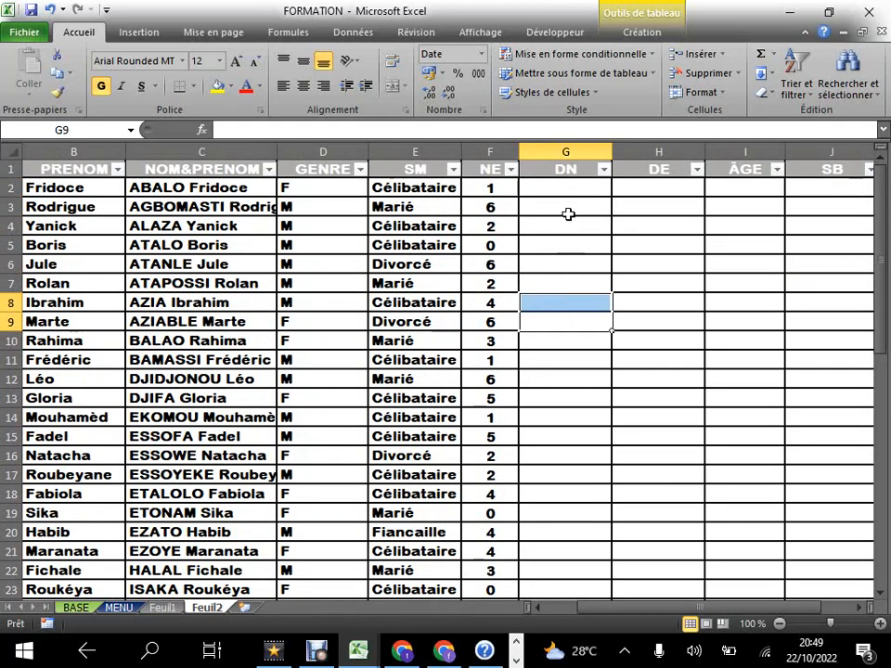
pyautogui.click(668, 225)
pyautogui.click(571, 247)
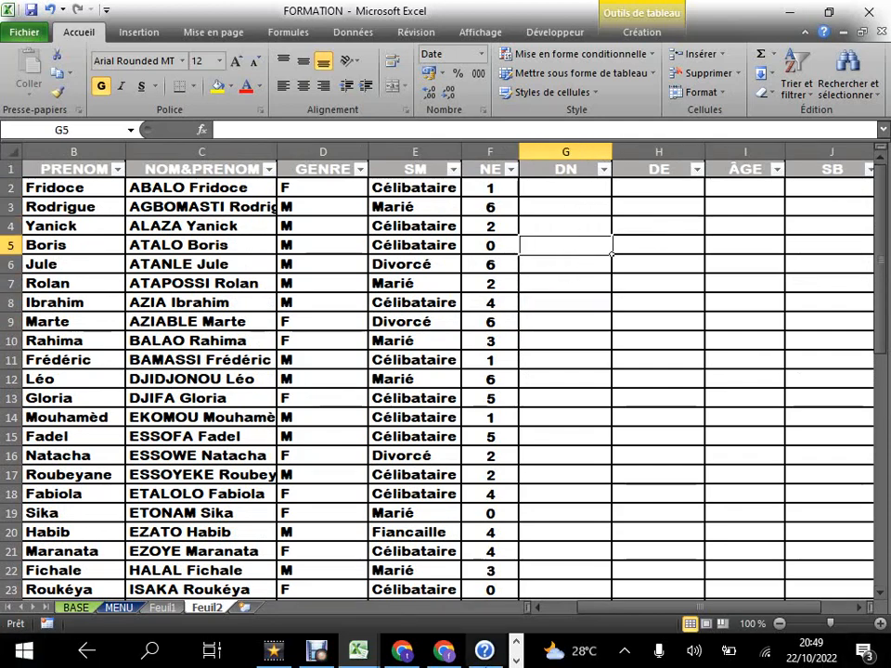
# Step: Enter 1 in cell L3, in the empty columns beside the table
pyautogui.moveTo(599, 608); pyautogui.dragTo(678, 594)
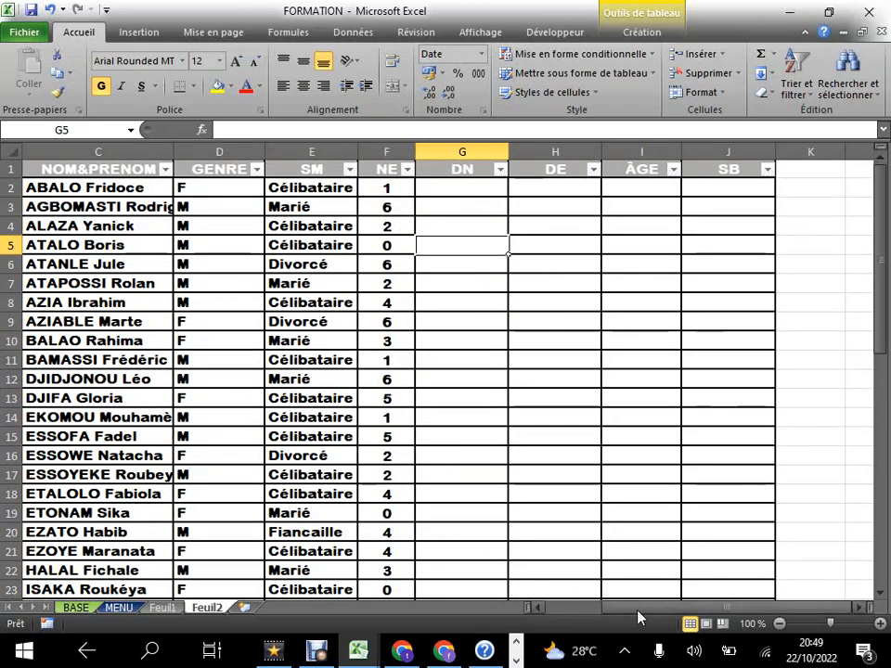
pyautogui.moveTo(746, 608); pyautogui.dragTo(826, 605)
pyautogui.click(865, 609)
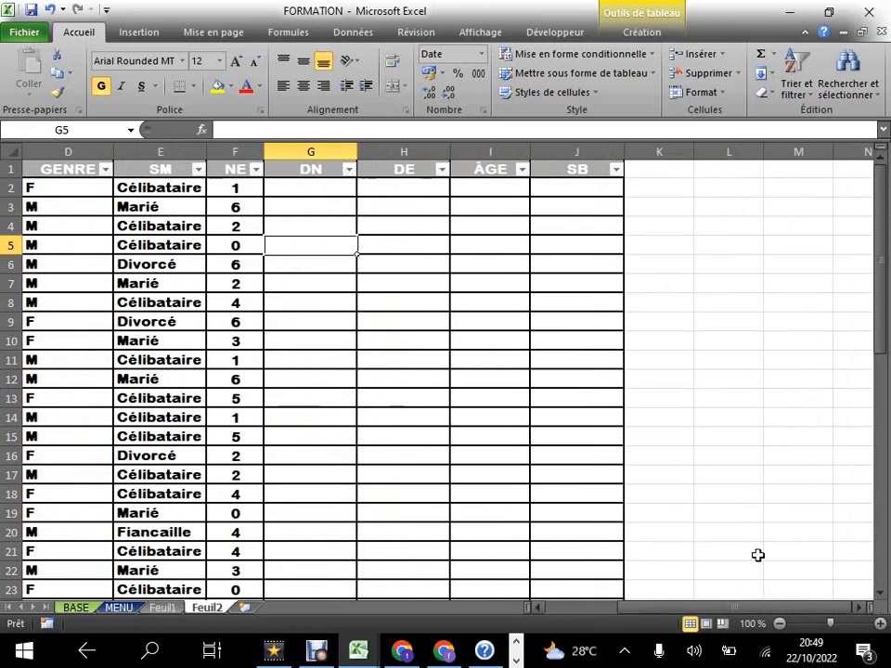
pyautogui.click(729, 213)
pyautogui.click(734, 263)
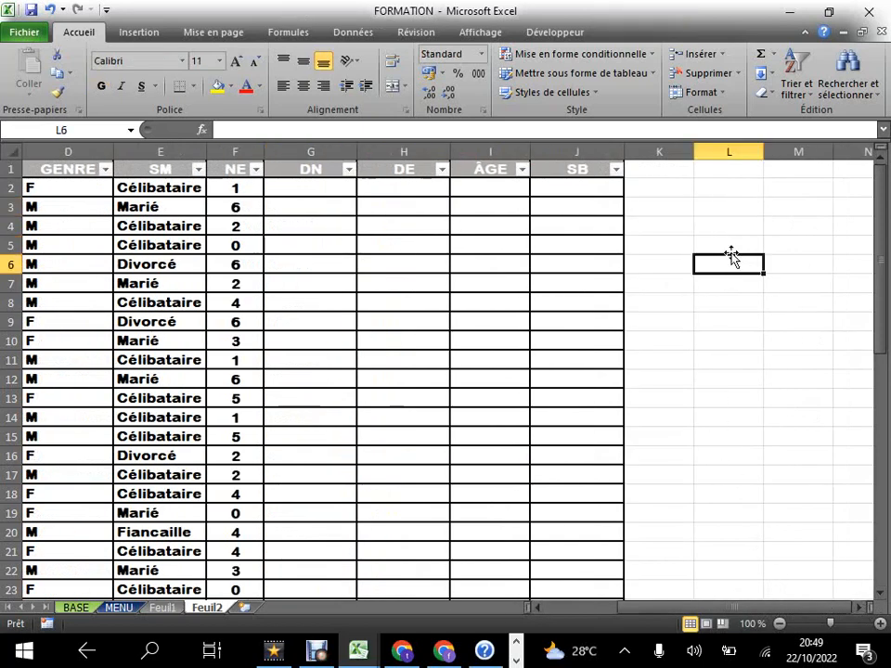
pyautogui.click(726, 208)
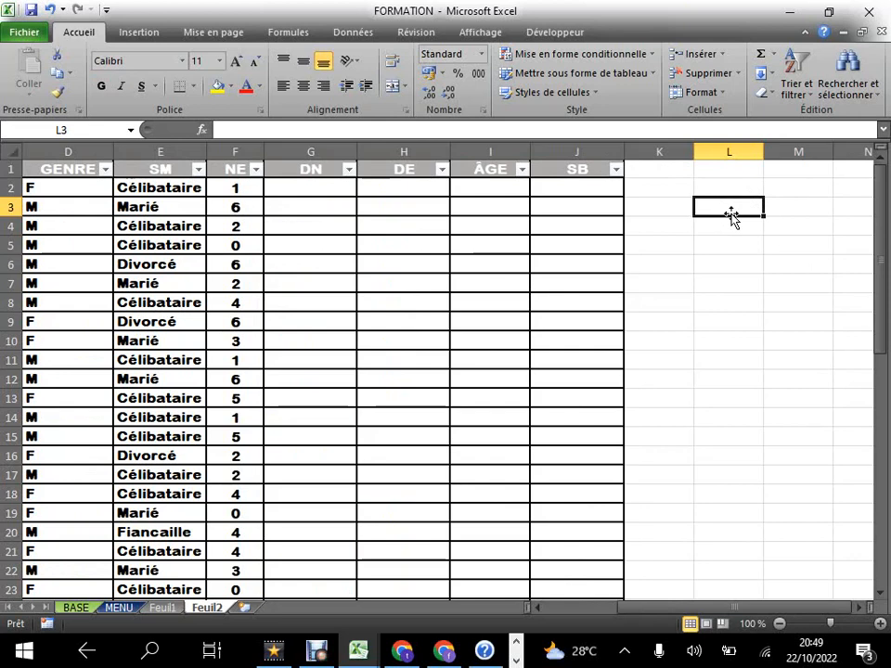
pyautogui.write('1')
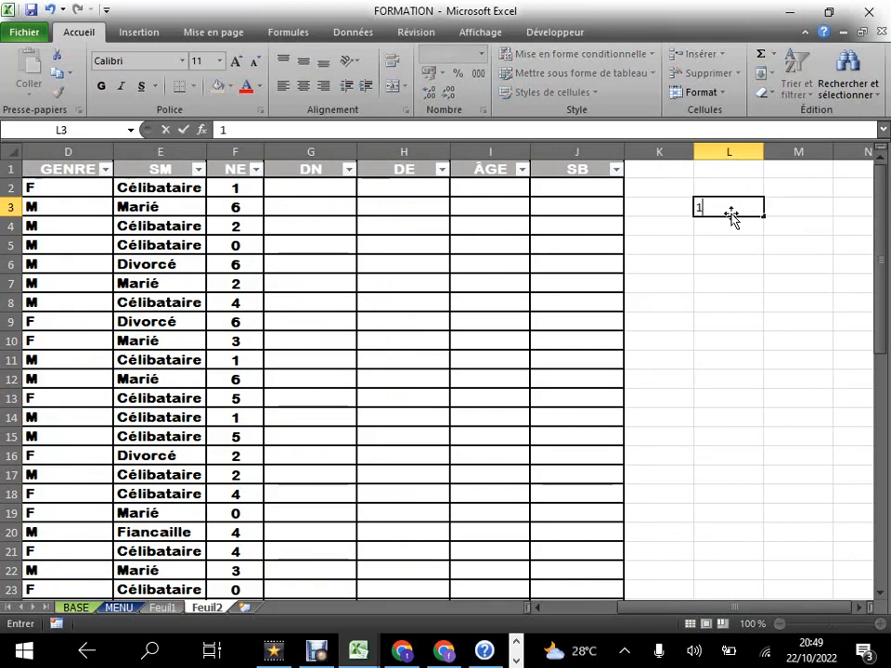
pyautogui.click(716, 263)
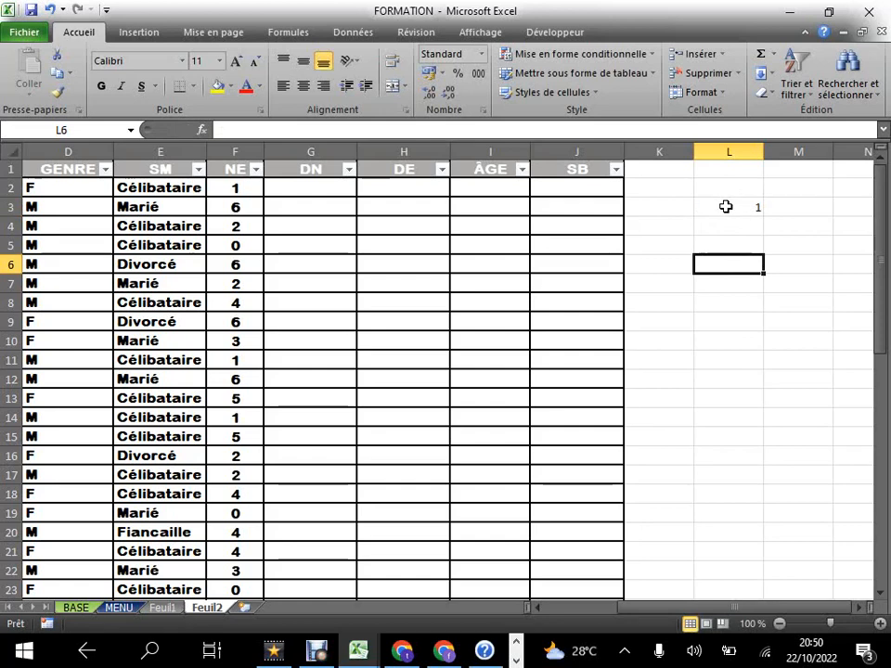
pyautogui.doubleClick(729, 207)
pyautogui.click(729, 242)
pyautogui.click(728, 210)
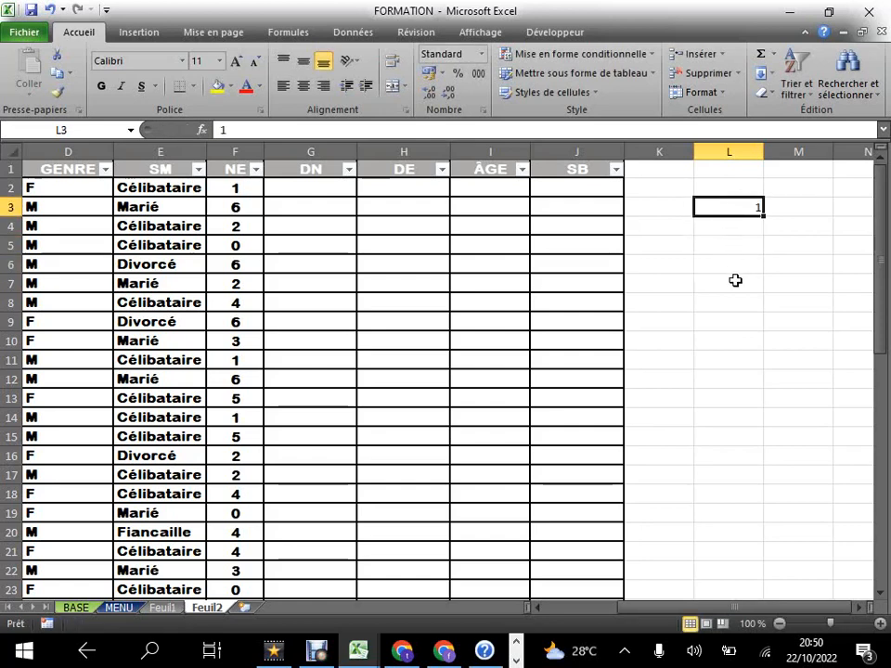
pyautogui.click(735, 264)
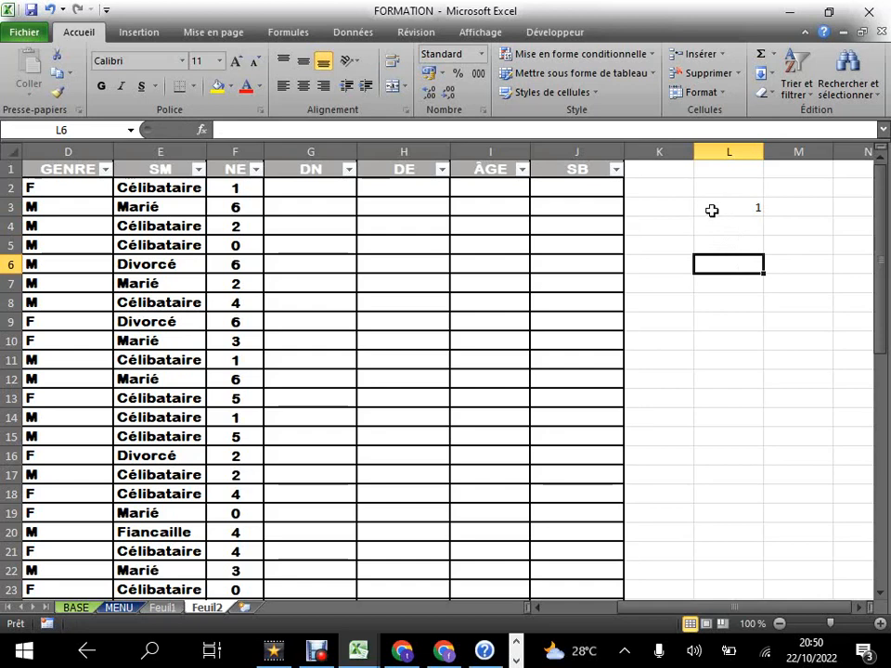
pyautogui.click(712, 208)
pyautogui.click(794, 208)
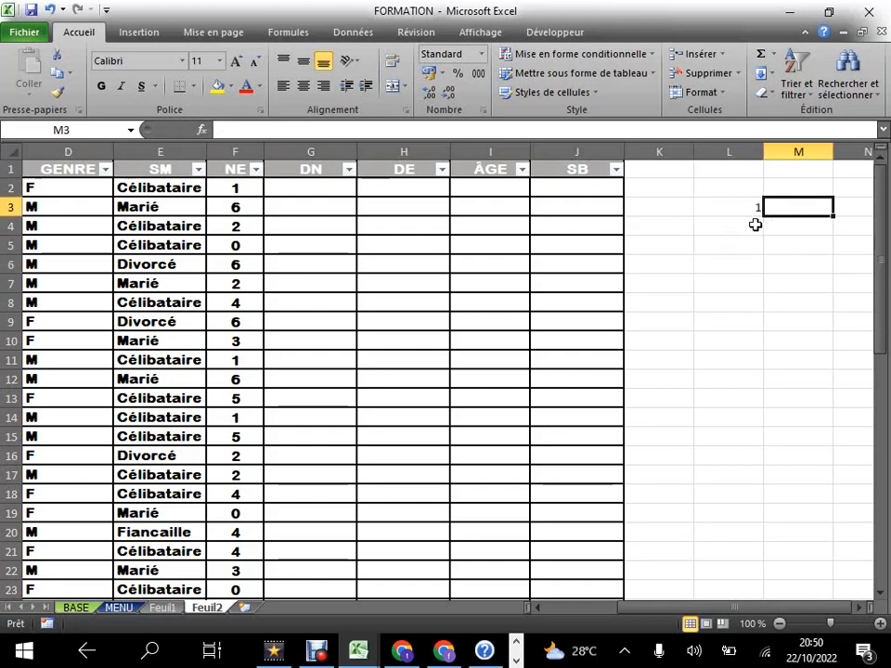
# Step: Try to enter the headings MIN in cell L2 and MAX in cell M2
pyautogui.click(715, 186)
pyautogui.write('MIN')
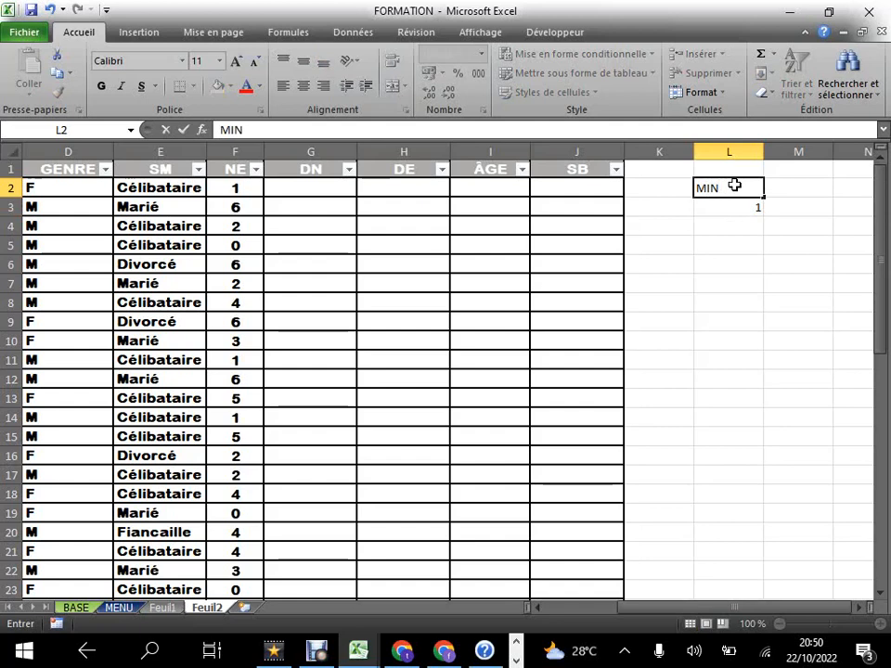
pyautogui.press('Tab')
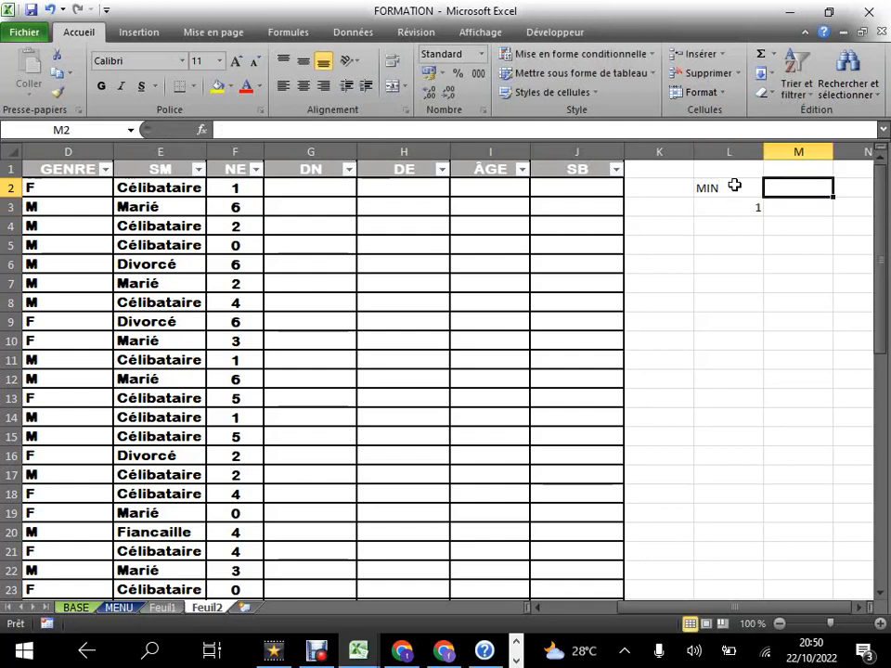
pyautogui.write('M')
pyautogui.click(734, 186)
pyautogui.write('AX')
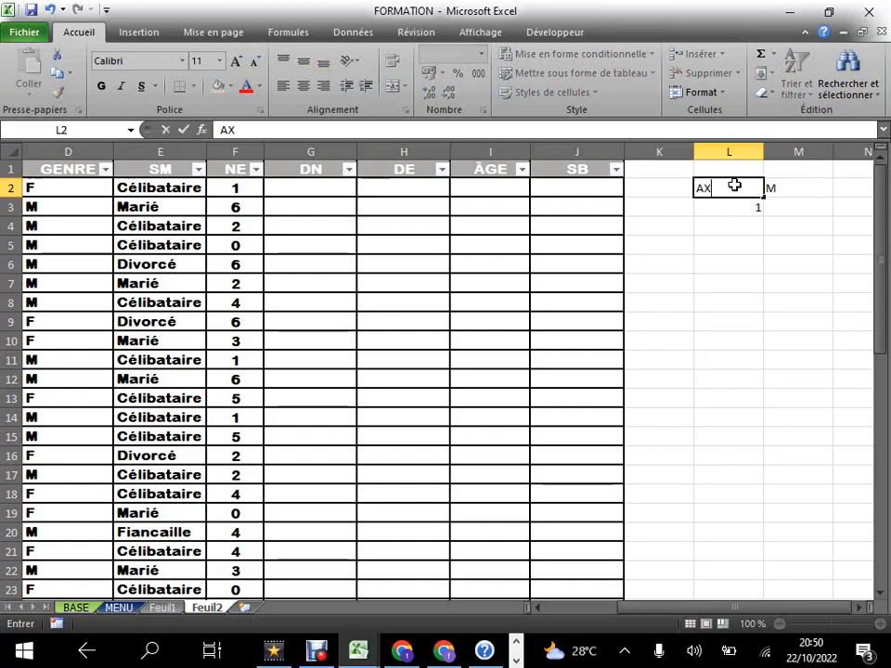
pyautogui.press('Return')
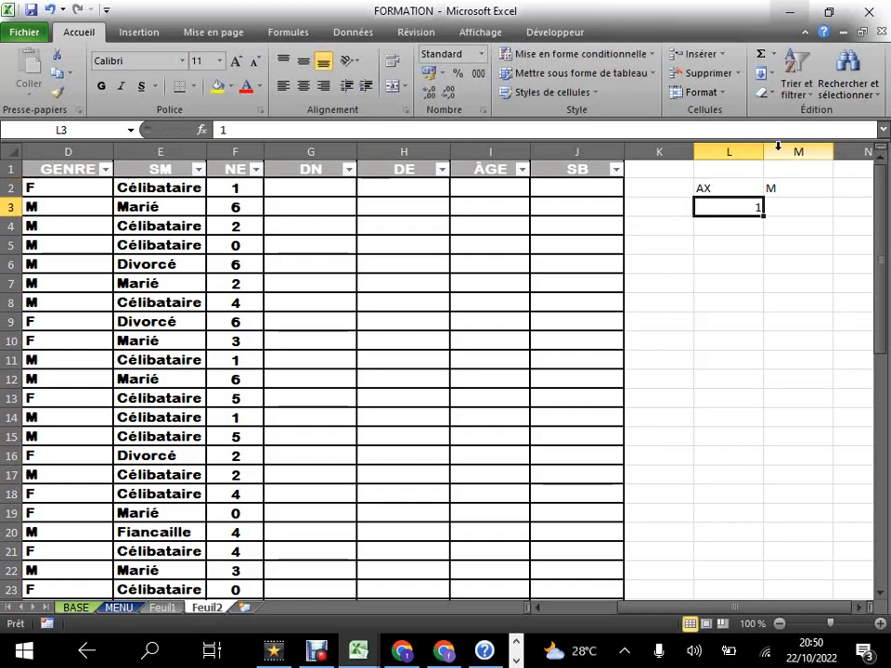
# Step: Correct the two headings so that cell M2 reads MAX and cell L2 reads MIN
pyautogui.click(789, 186)
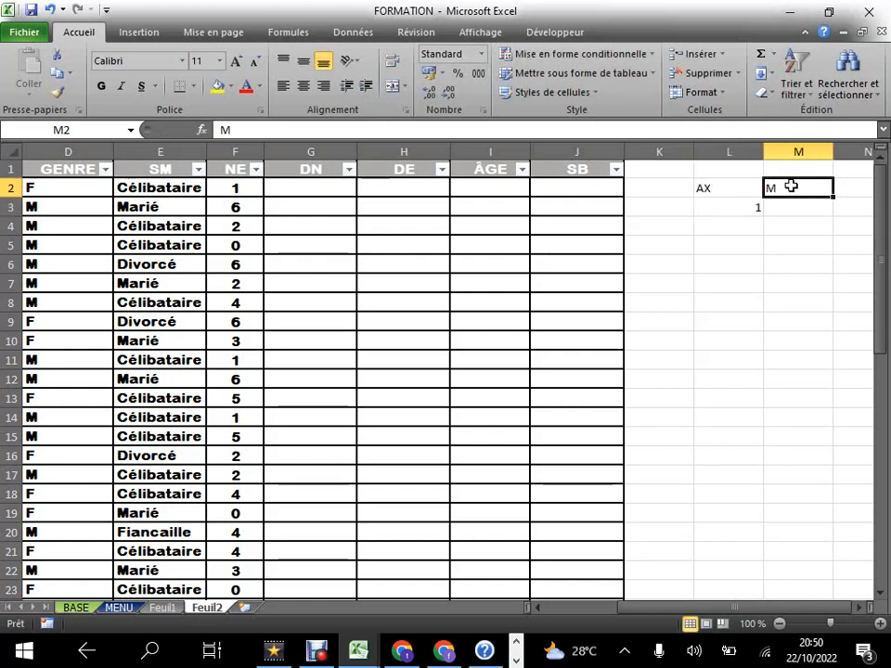
pyautogui.doubleClick(789, 186)
pyautogui.write('AX')
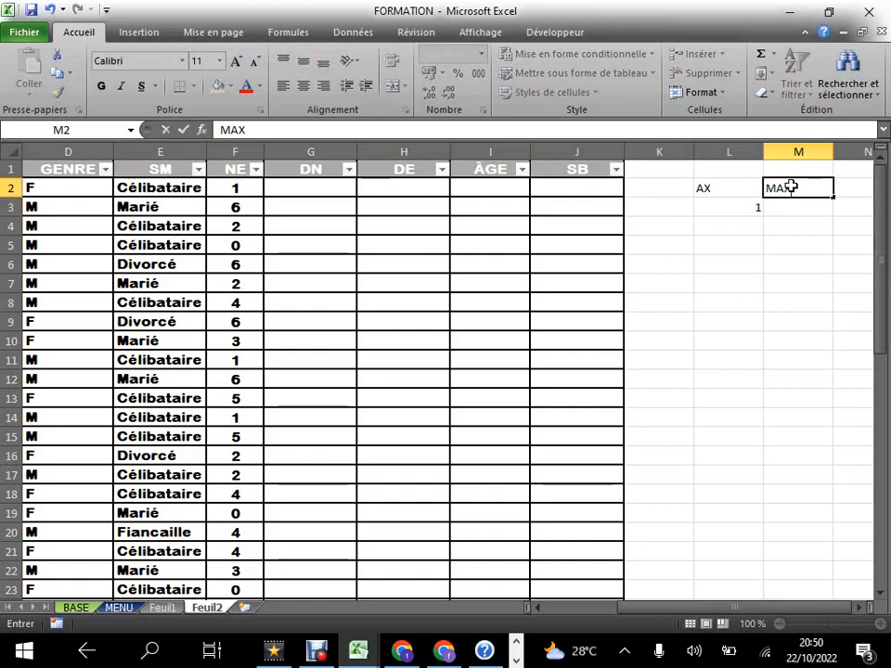
pyautogui.press('Return')
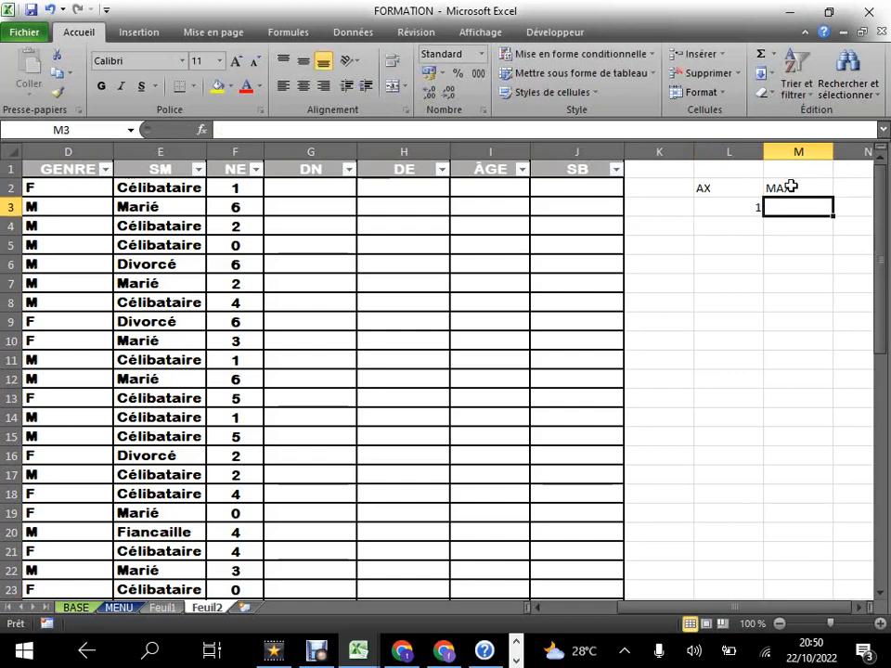
pyautogui.click(707, 187)
pyautogui.write('M')
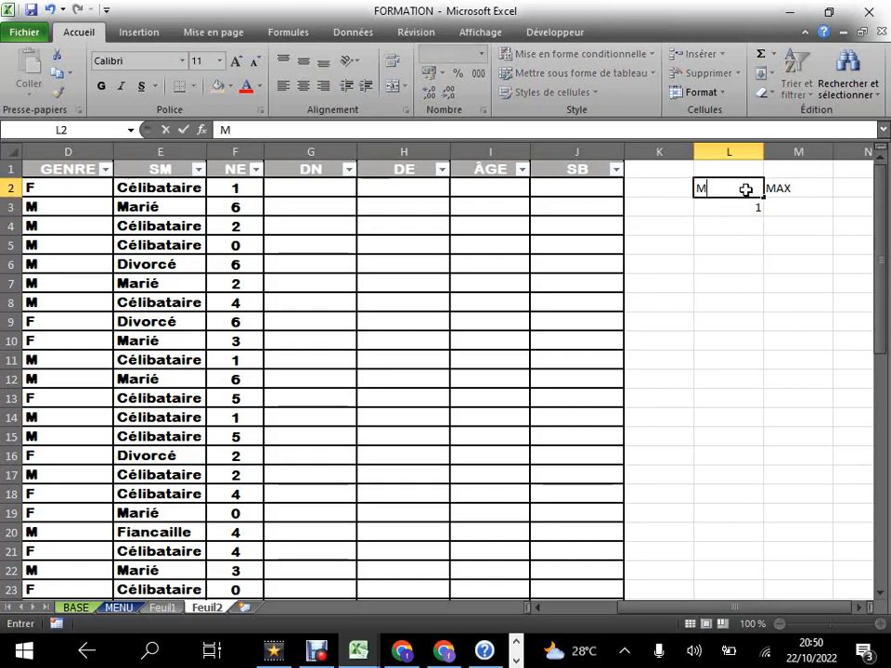
pyautogui.write('IN')
pyautogui.press('Return')
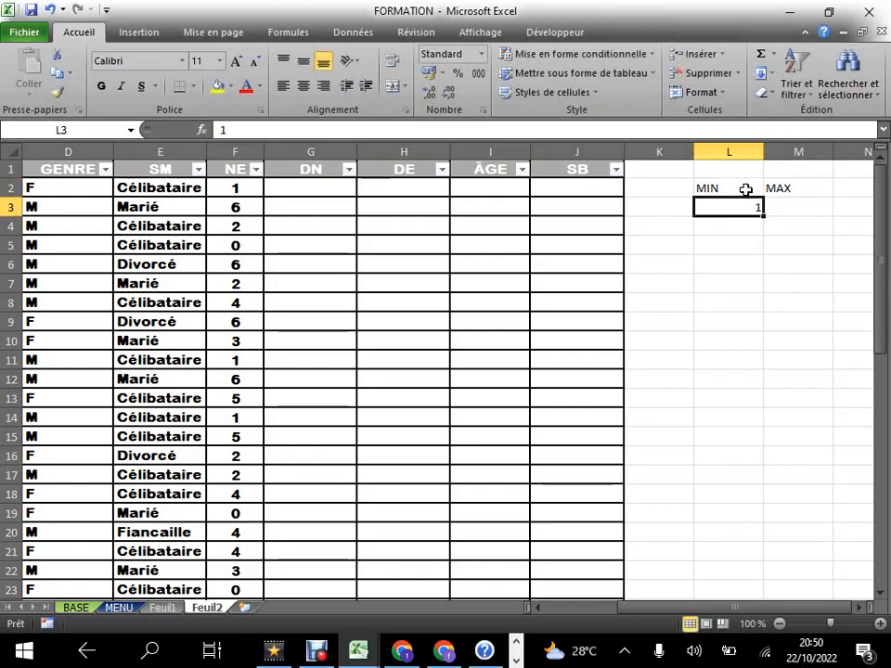
pyautogui.click(724, 188)
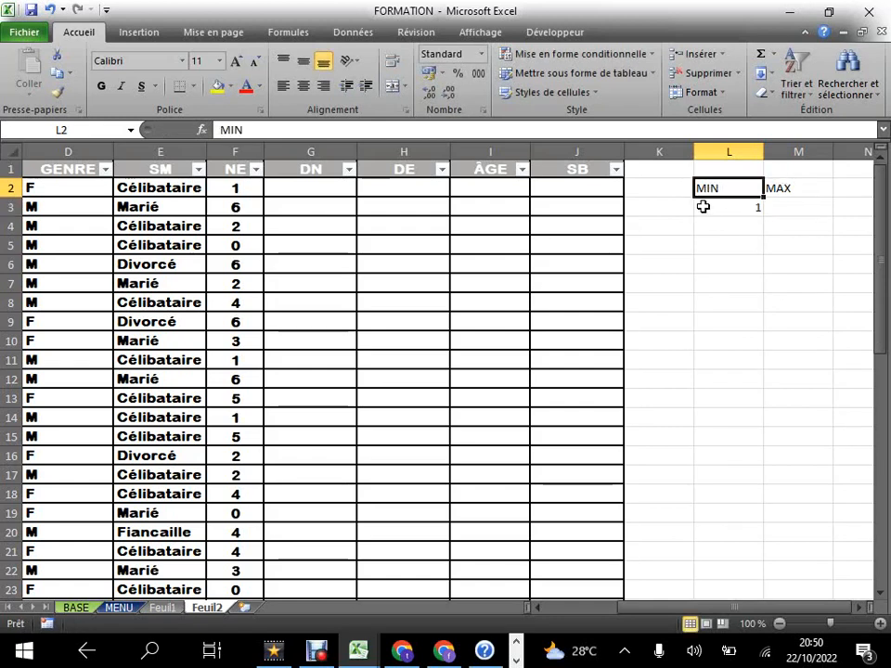
pyautogui.click(720, 203)
pyautogui.click(783, 186)
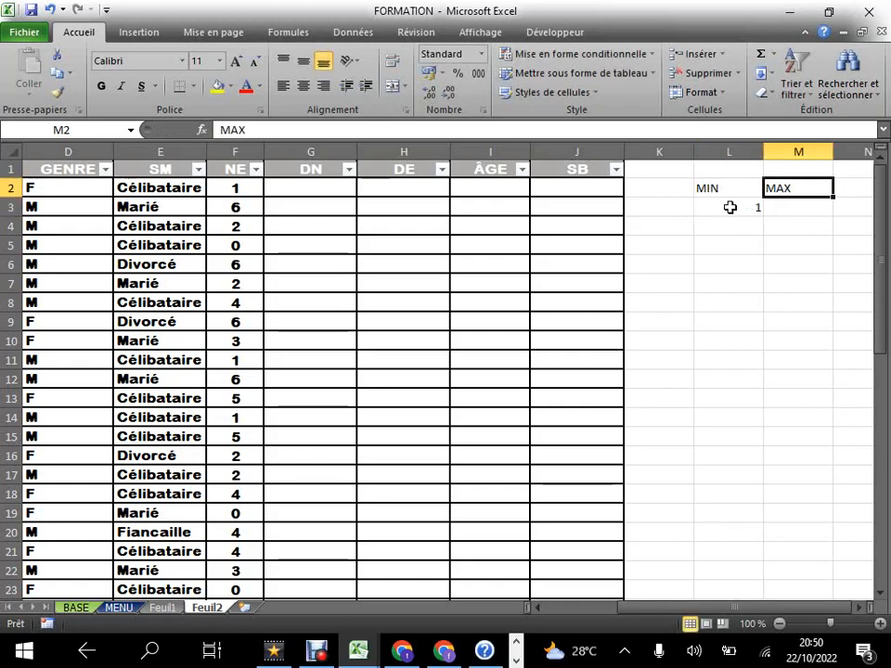
# Step: Enter 1999 in cell L3 under the MIN heading
pyautogui.click(732, 207)
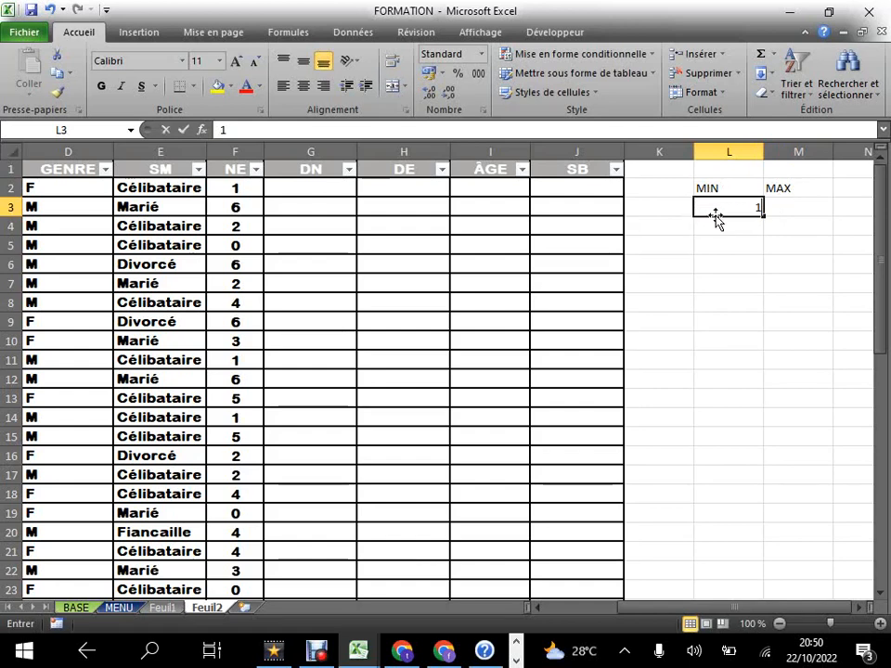
pyautogui.write('19')
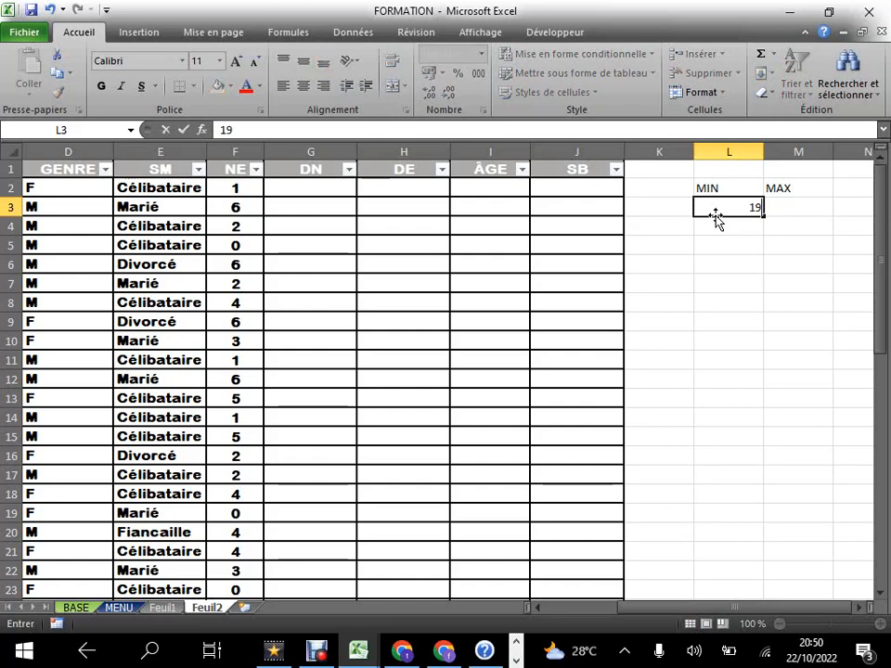
pyautogui.write('99')
pyautogui.press('Tab')
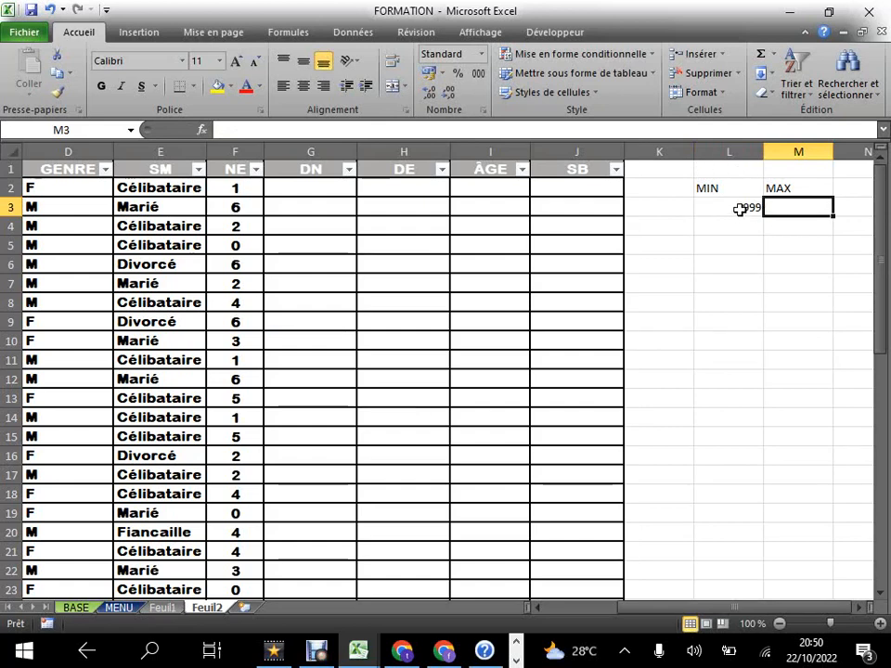
# Step: Set the MIN value in cell L3 to the date 01/01/1999
pyautogui.click(742, 206)
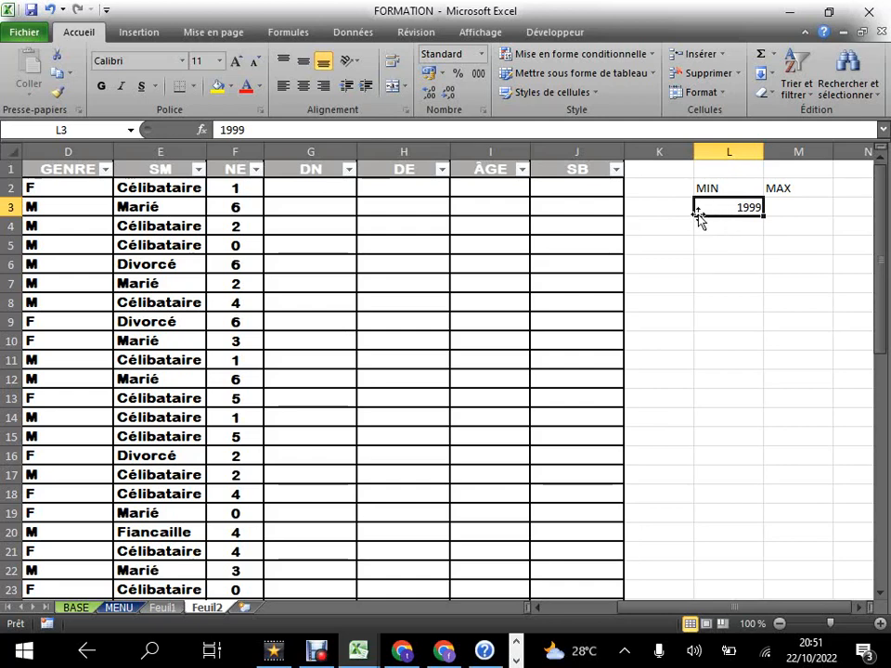
pyautogui.write('1')
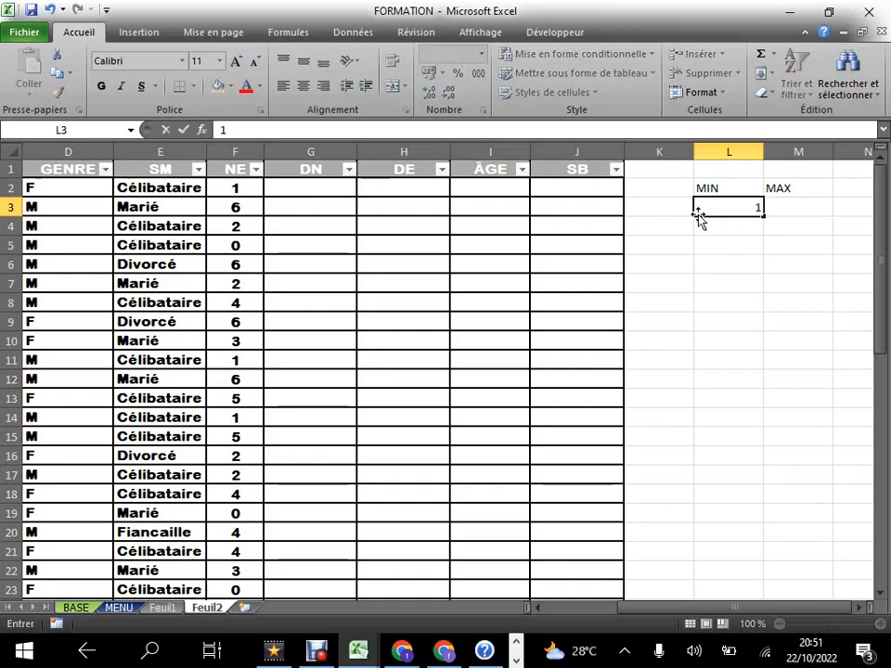
pyautogui.write('/1/1999')
pyautogui.press('Tab')
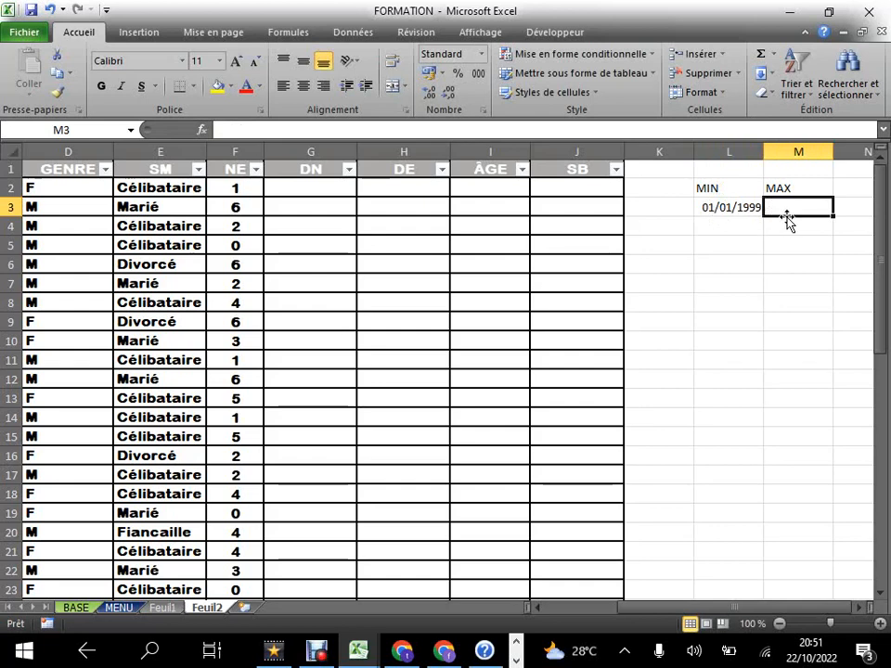
pyautogui.click(713, 208)
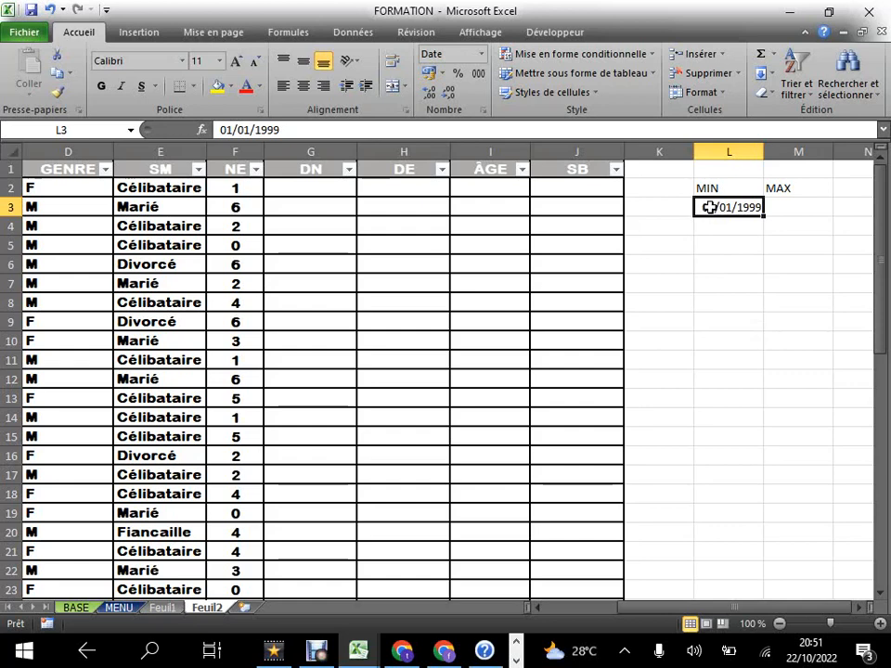
# Step: Enter the date 31/12/1982 in cell M3 under the MAX heading
pyautogui.click(781, 208)
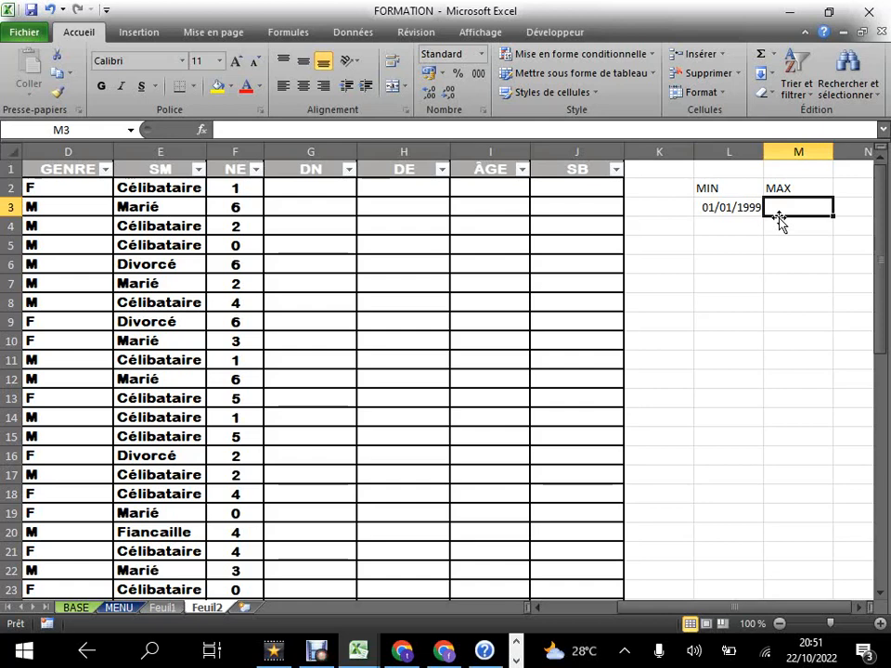
pyautogui.write('31/')
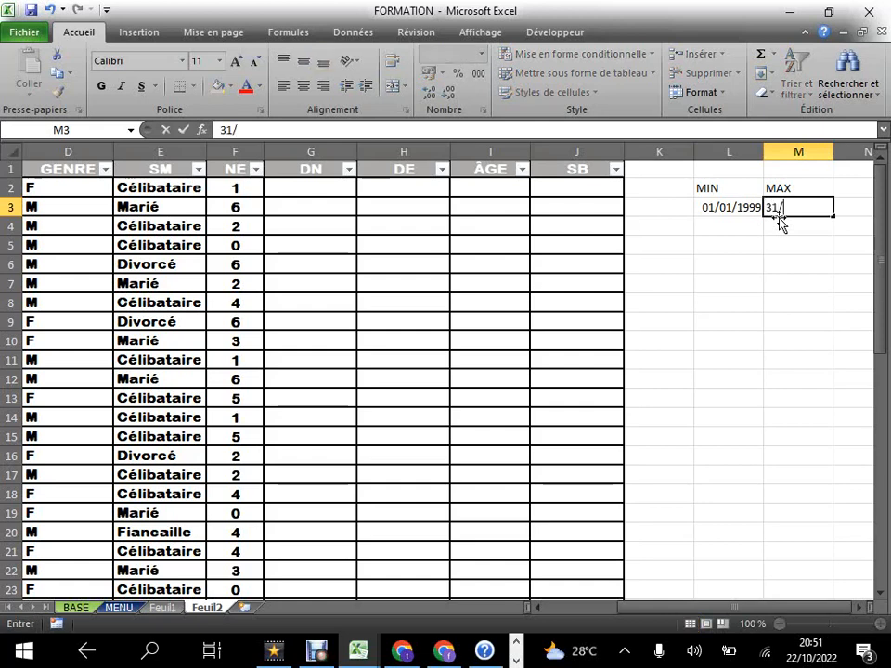
pyautogui.write('12')
pyautogui.write('82')
pyautogui.press('BackSpace')
pyautogui.press('BackSpace')
pyautogui.write('982')
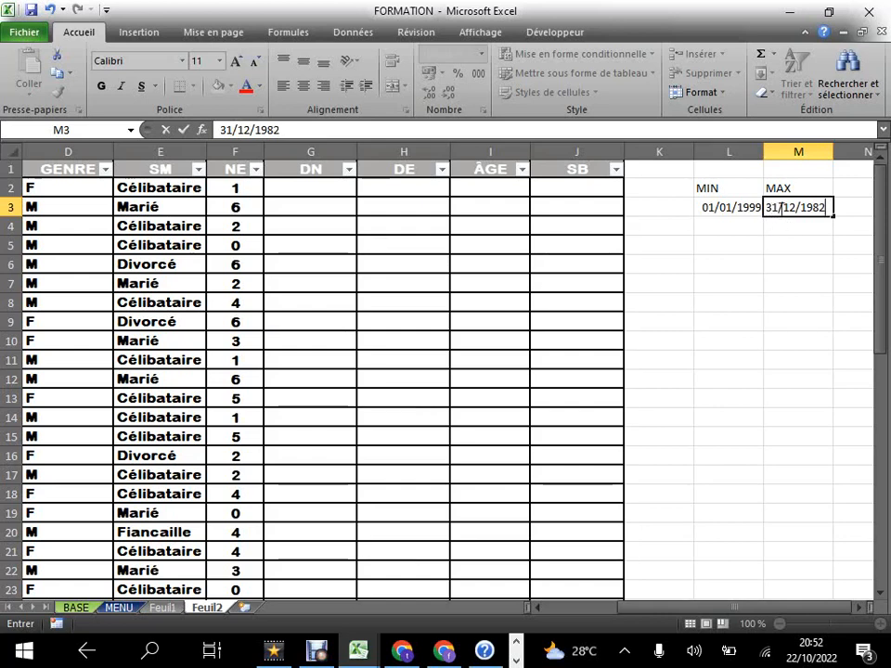
pyautogui.press('Return')
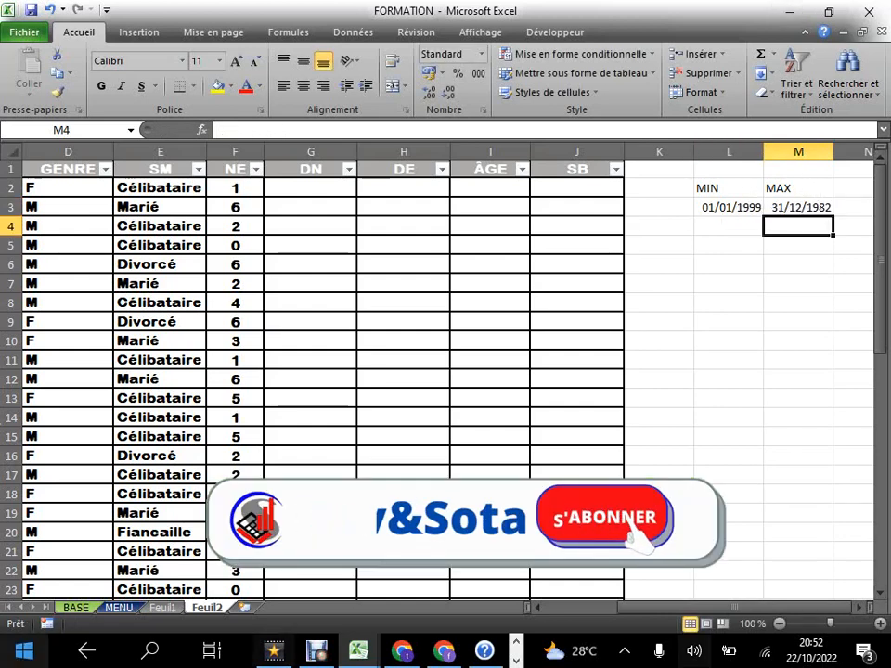
# Step: Apply the Nombre format to the MIN and MAX dates in cells L3:M3
pyautogui.click(713, 207)
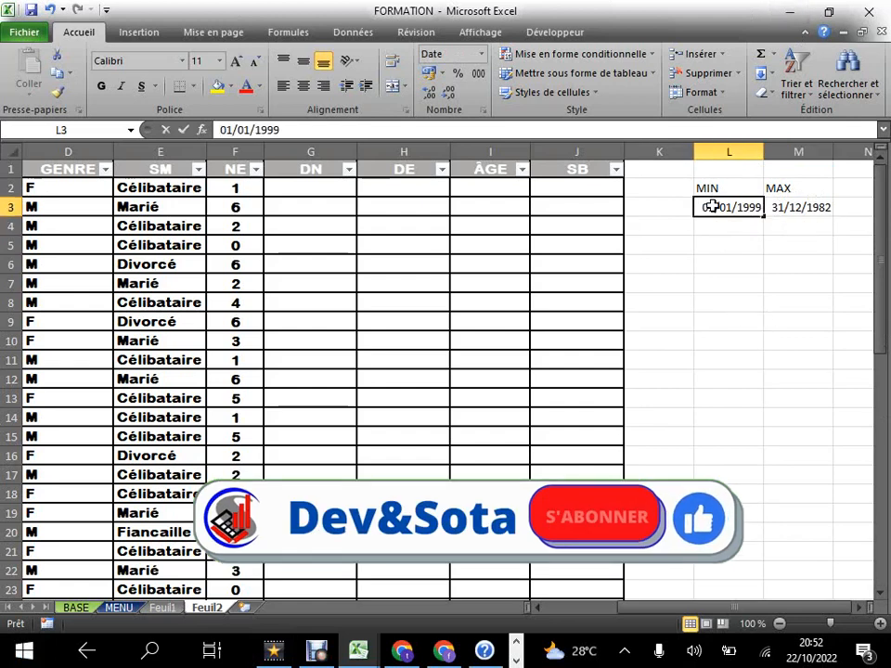
pyautogui.click(767, 209)
pyautogui.click(737, 240)
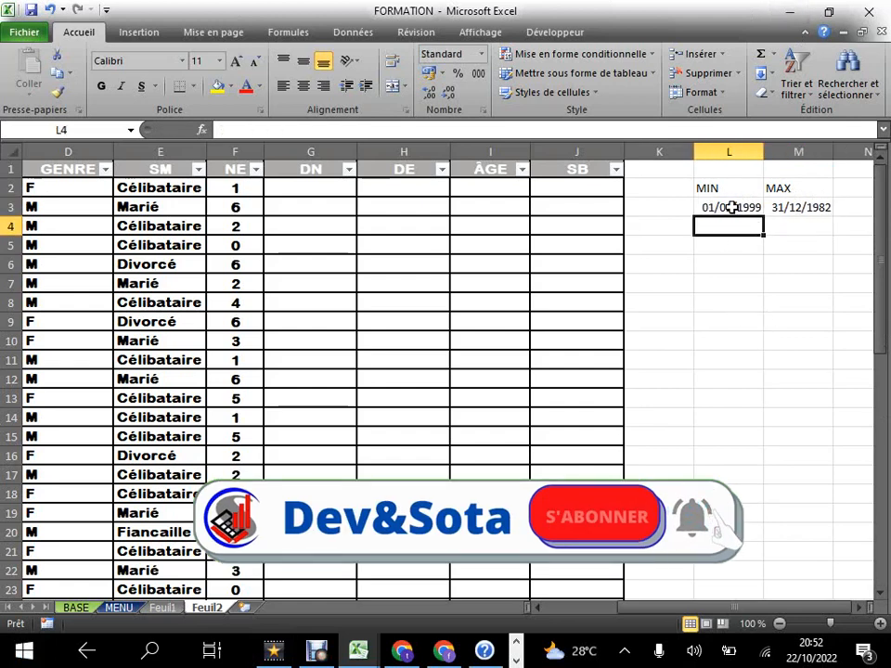
pyautogui.moveTo(734, 207); pyautogui.dragTo(766, 207)
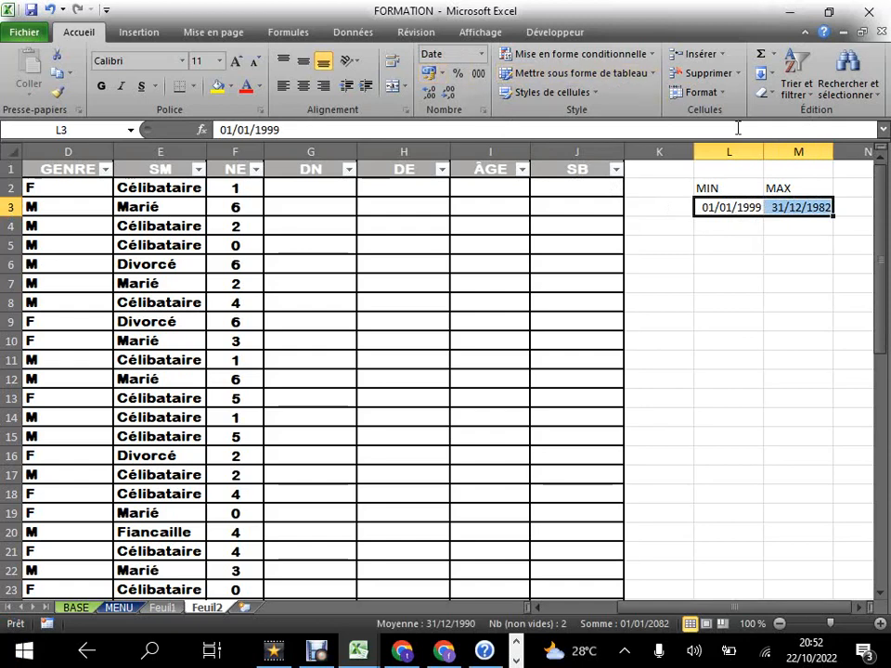
pyautogui.click(480, 54)
pyautogui.click(479, 120)
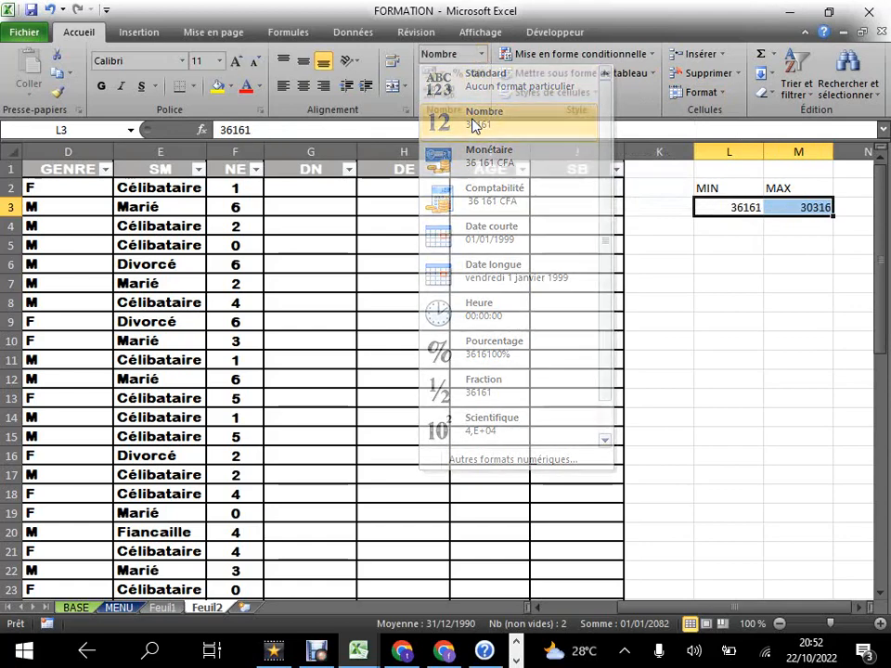
# Step: Check the numeric equivalents of the MIN and MAX dates in cells L3 and M3
pyautogui.click(722, 269)
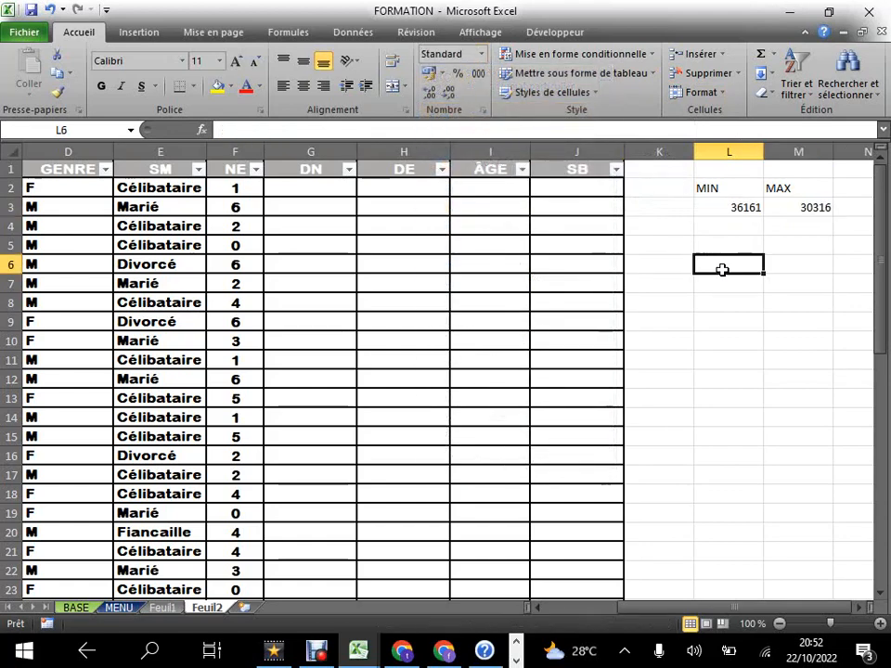
pyautogui.click(739, 211)
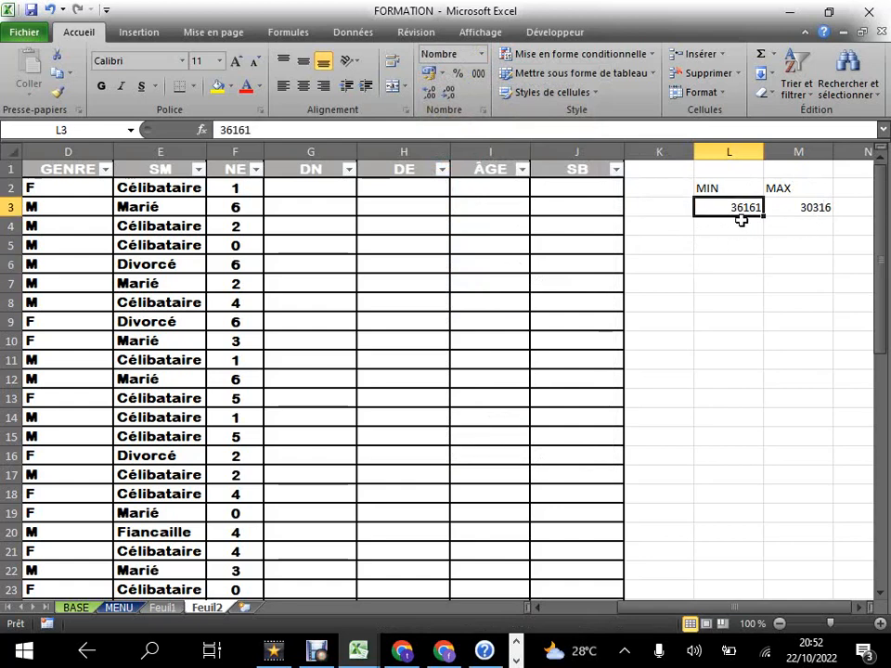
pyautogui.click(809, 213)
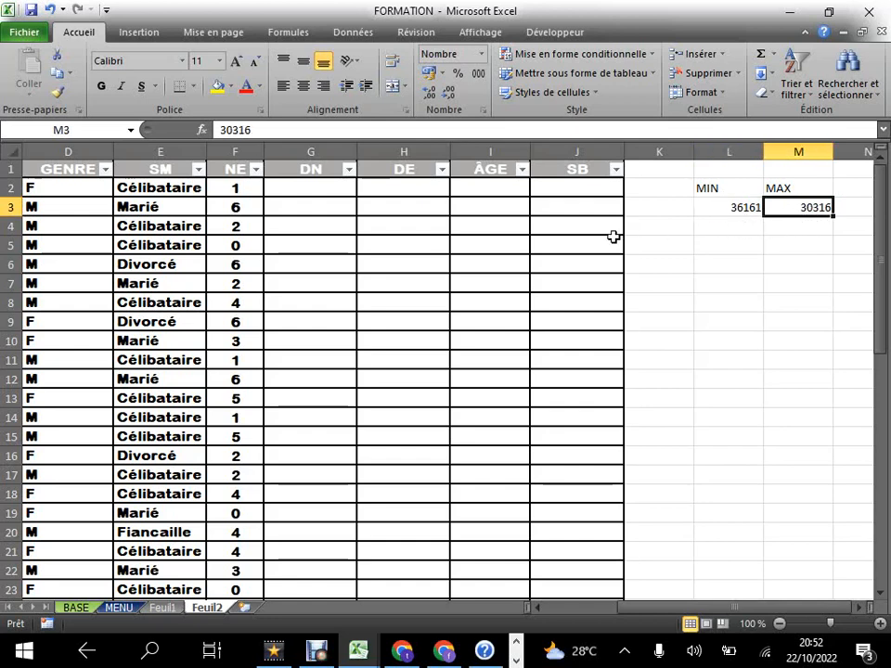
pyautogui.click(738, 213)
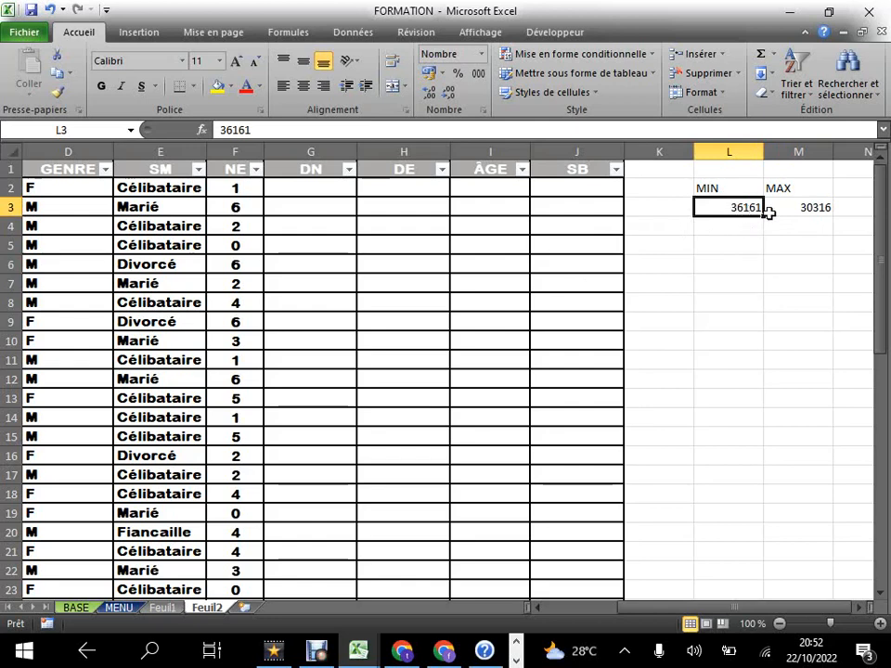
pyautogui.click(809, 211)
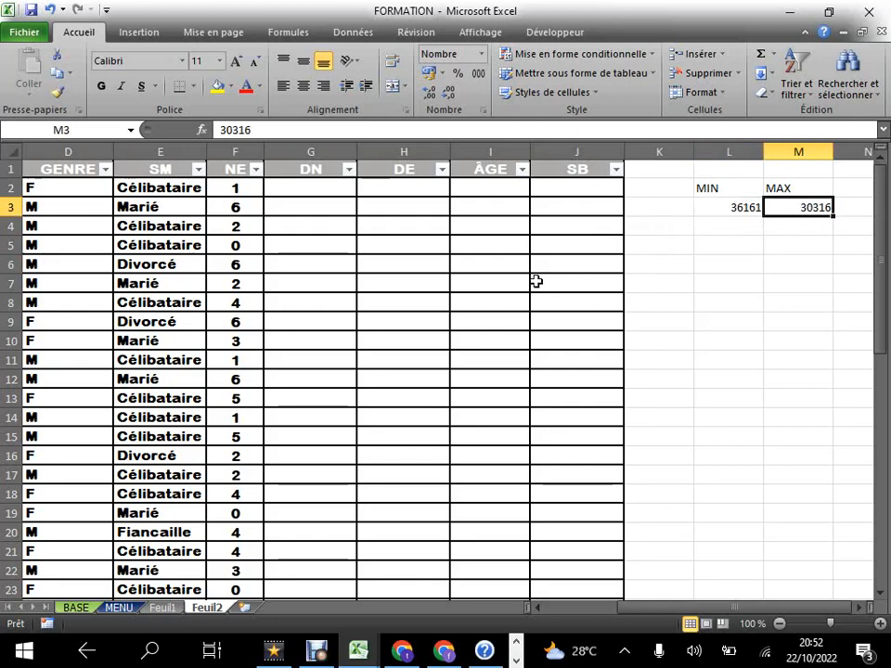
# Step: Fill the DN column with random dates by entering =ALEA.ENTRE.BORNES(30316;36161) in cell G2
pyautogui.click(305, 185)
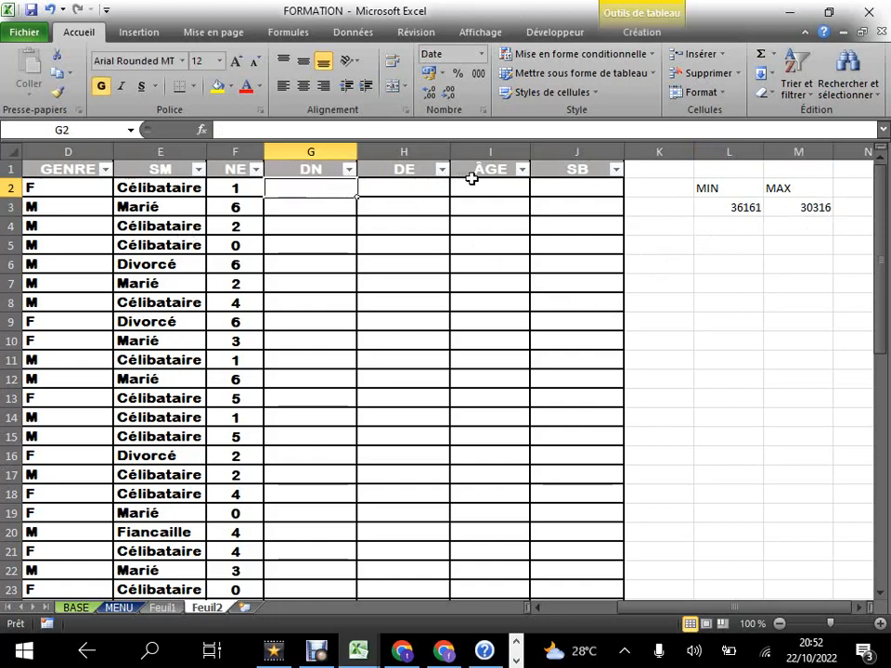
pyautogui.write('=')
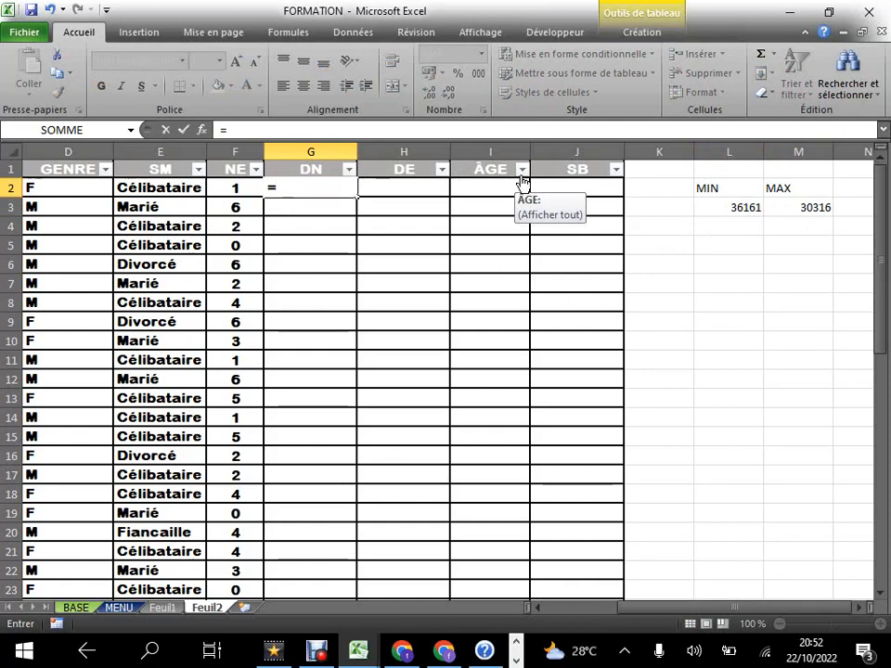
pyautogui.write('AL')
pyautogui.click(521, 174)
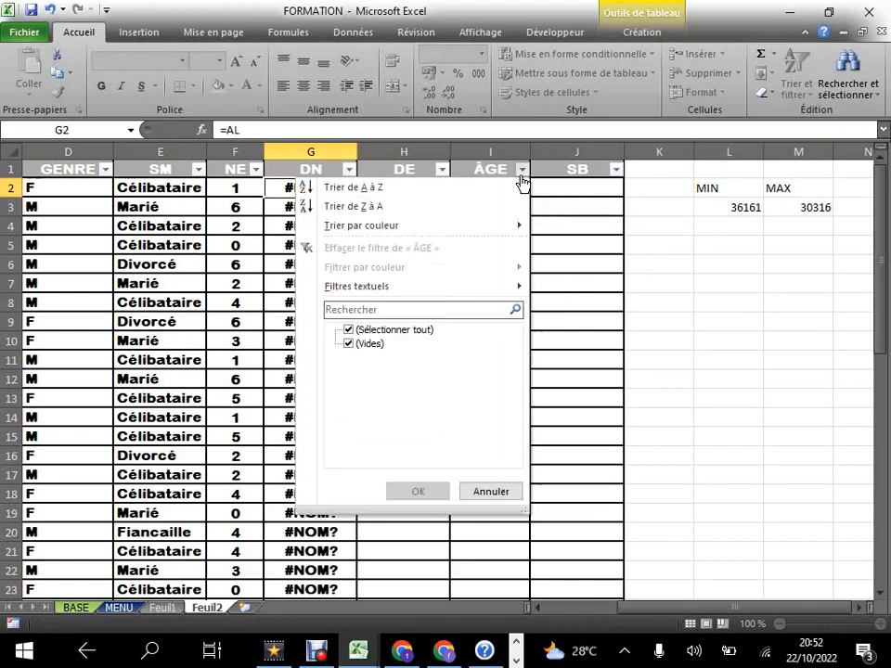
pyautogui.click(619, 238)
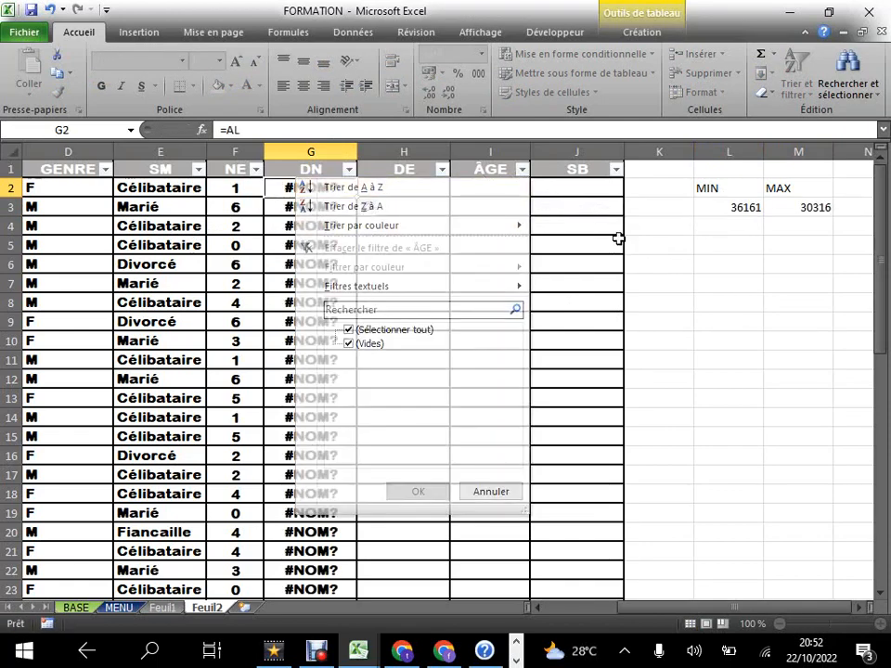
pyautogui.doubleClick(306, 188)
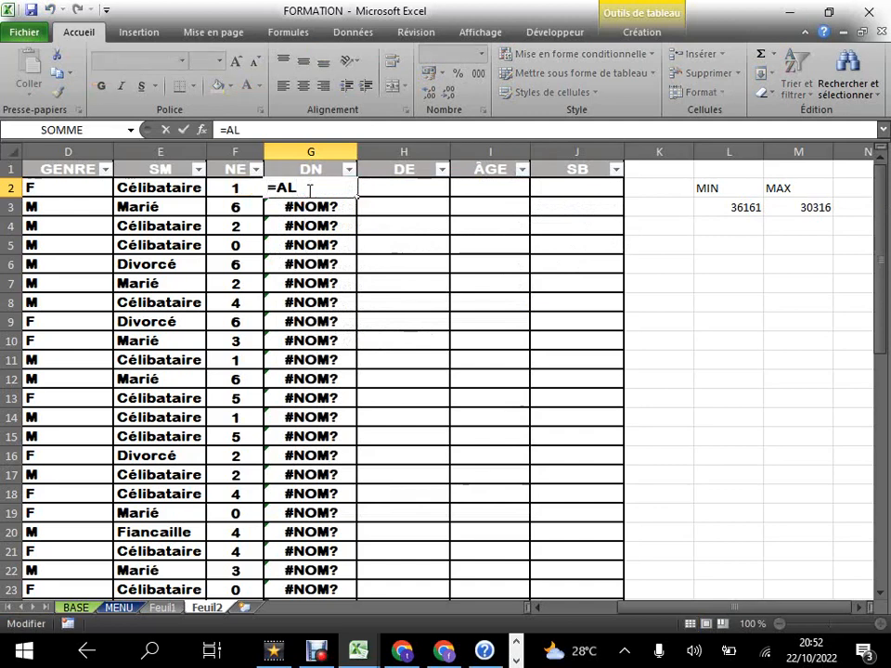
pyautogui.write('E')
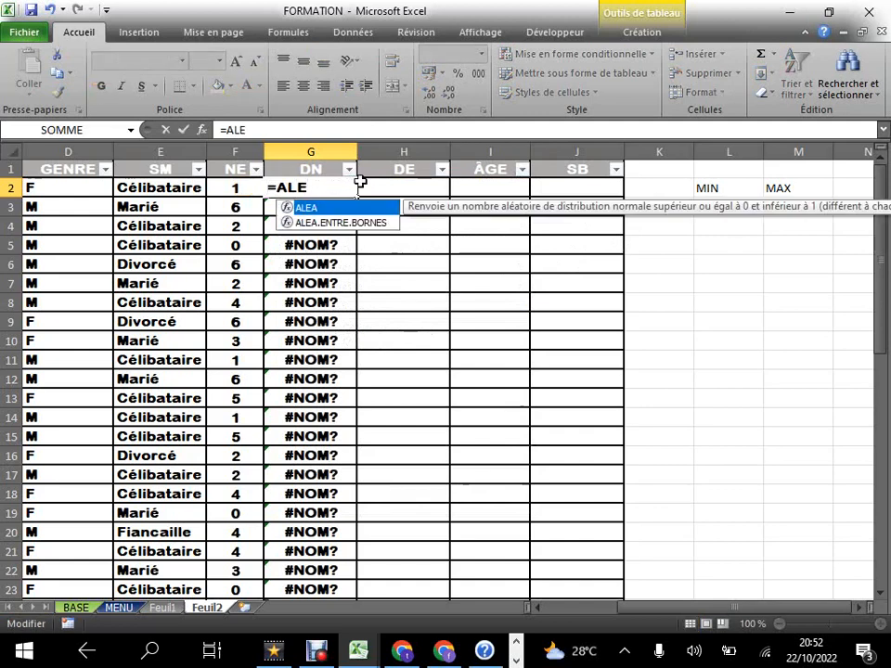
pyautogui.doubleClick(297, 223)
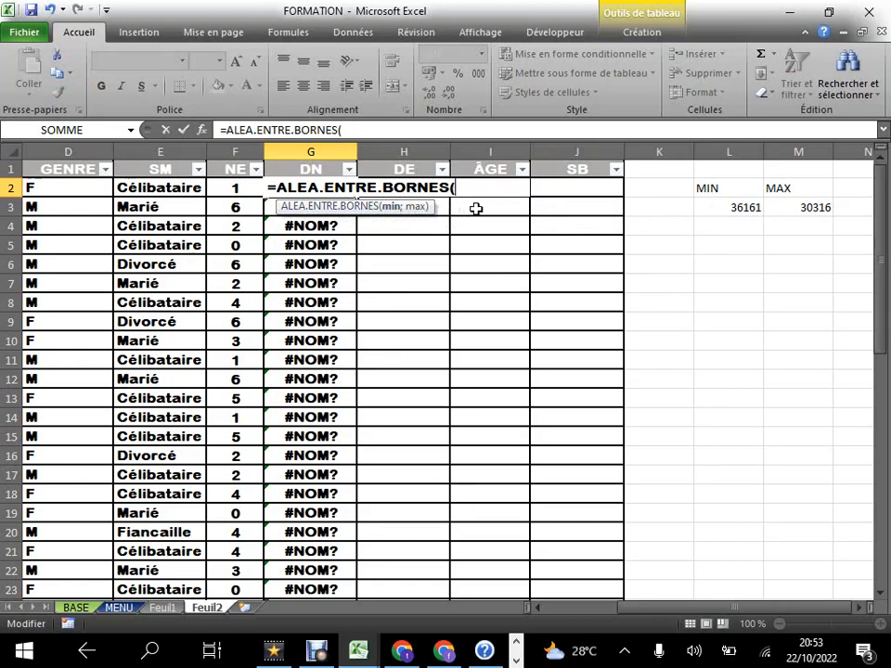
pyautogui.write('0316')
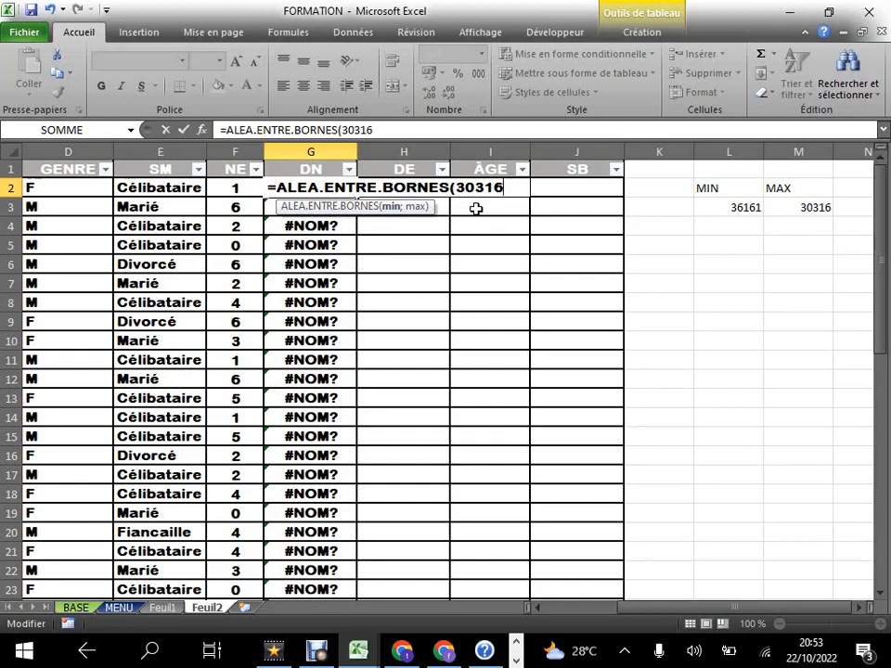
pyautogui.write(';3')
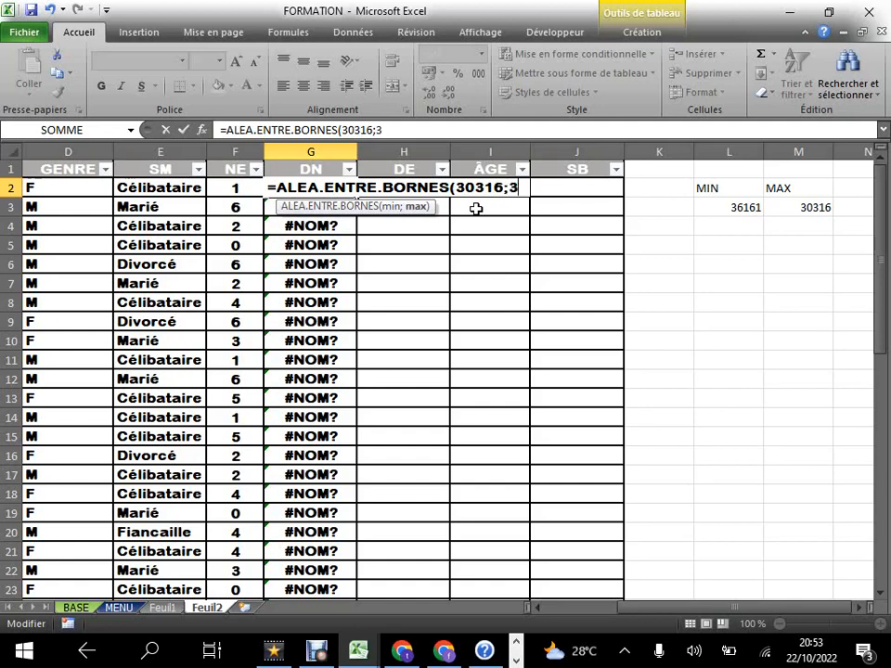
pyautogui.write('6161')
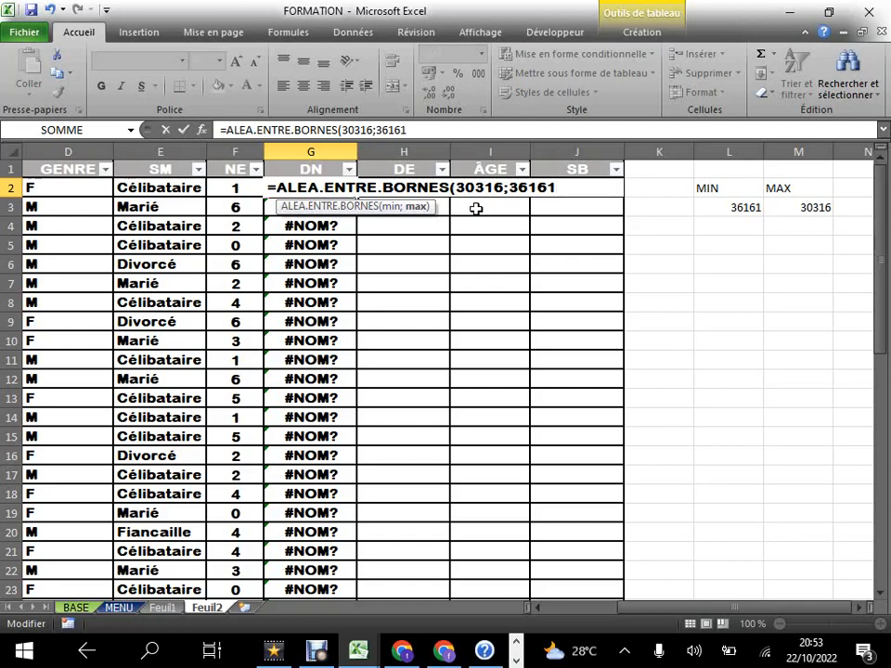
pyautogui.press('Right')
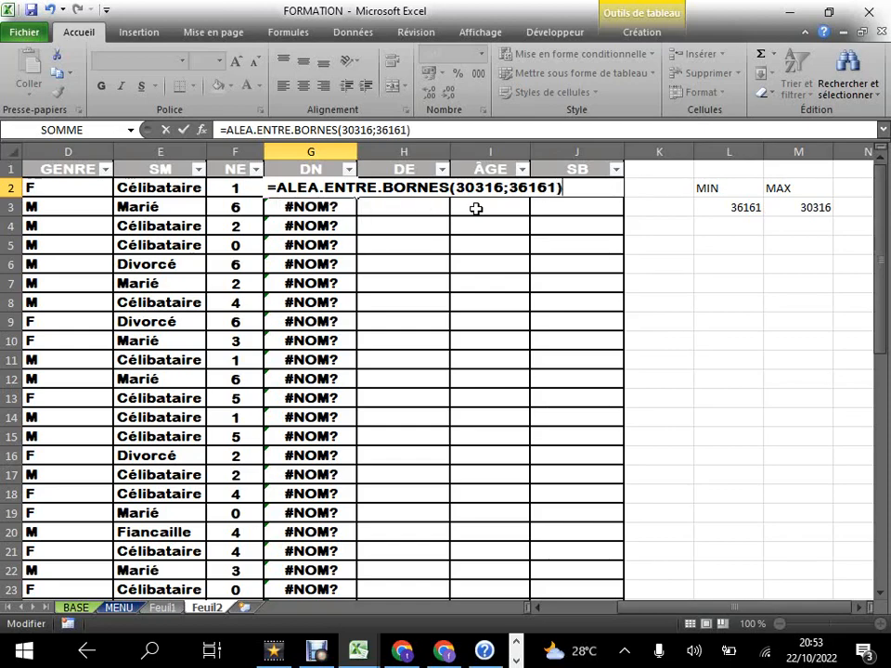
pyautogui.press('Return')
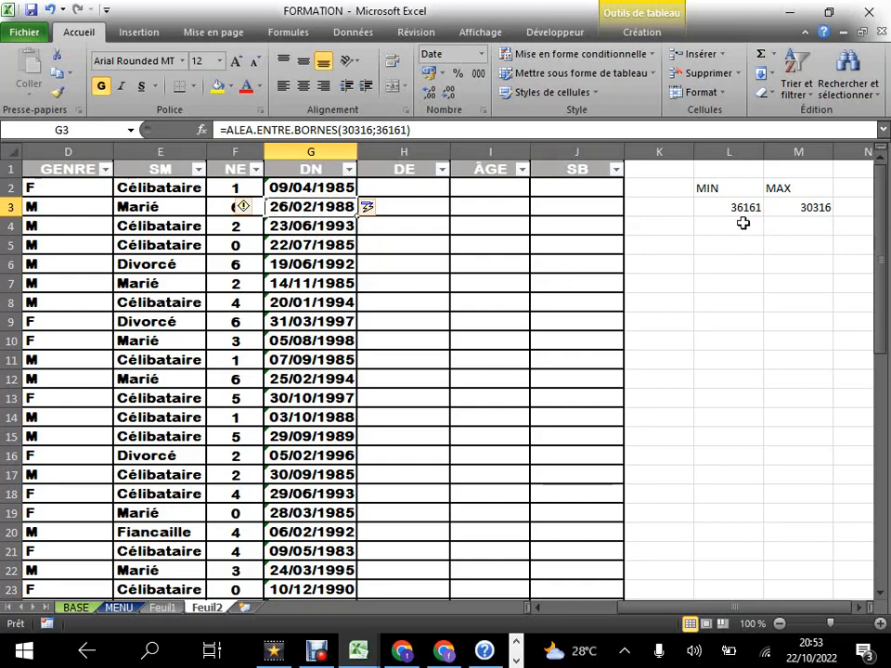
# Step: Review the random dates down the DN column and the number formats available for them
pyautogui.click(310, 230)
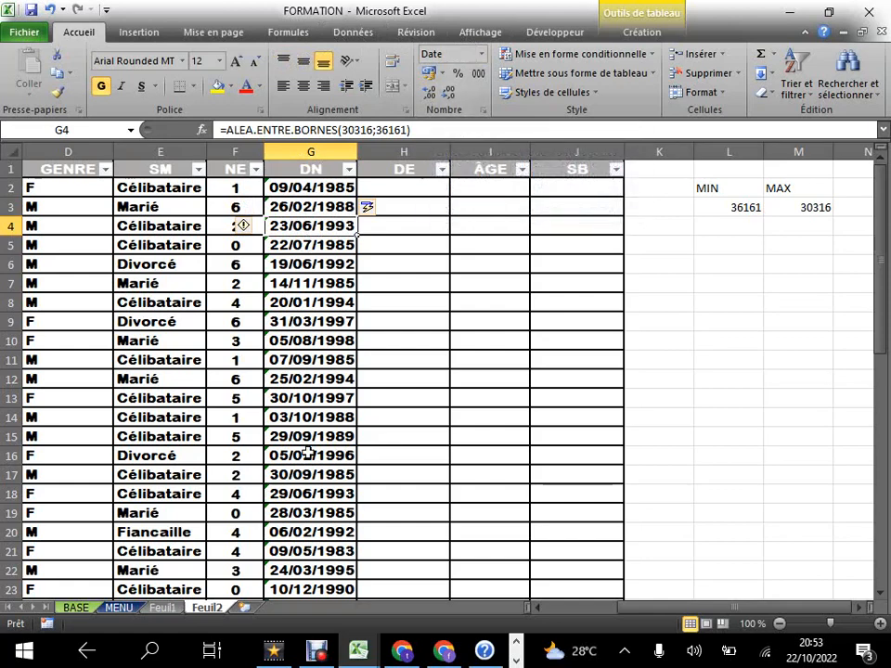
pyautogui.click(481, 54)
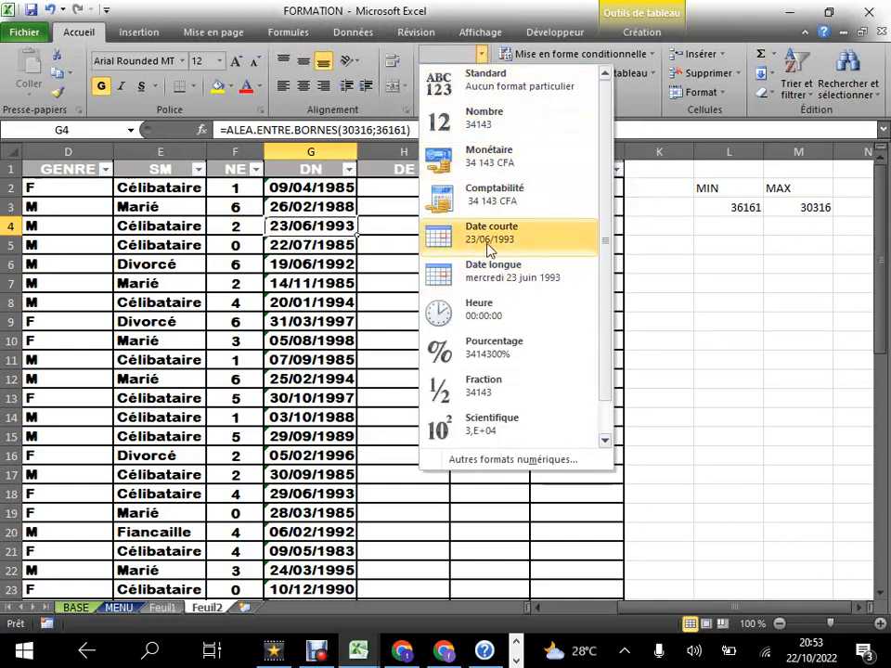
pyautogui.click(306, 288)
pyautogui.click(308, 436)
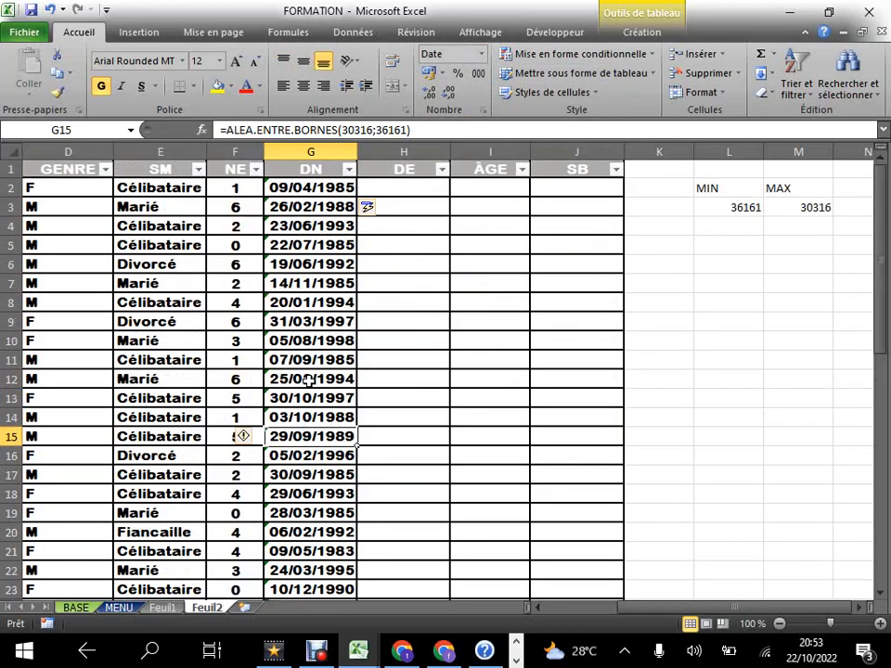
pyautogui.scroll(-2, 311, 385)
pyautogui.scroll(-9, 313, 395)
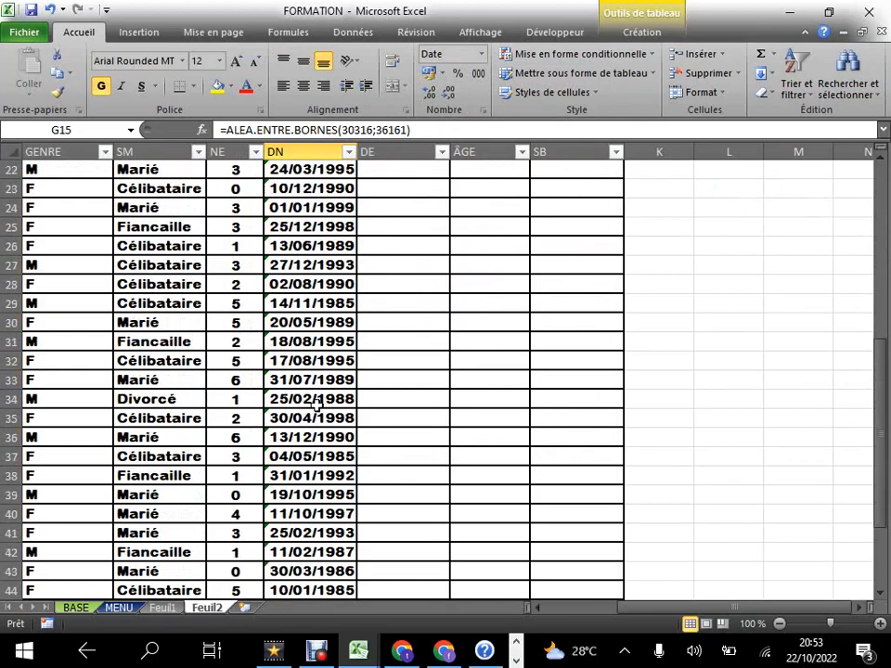
pyautogui.scroll(10, 319, 411)
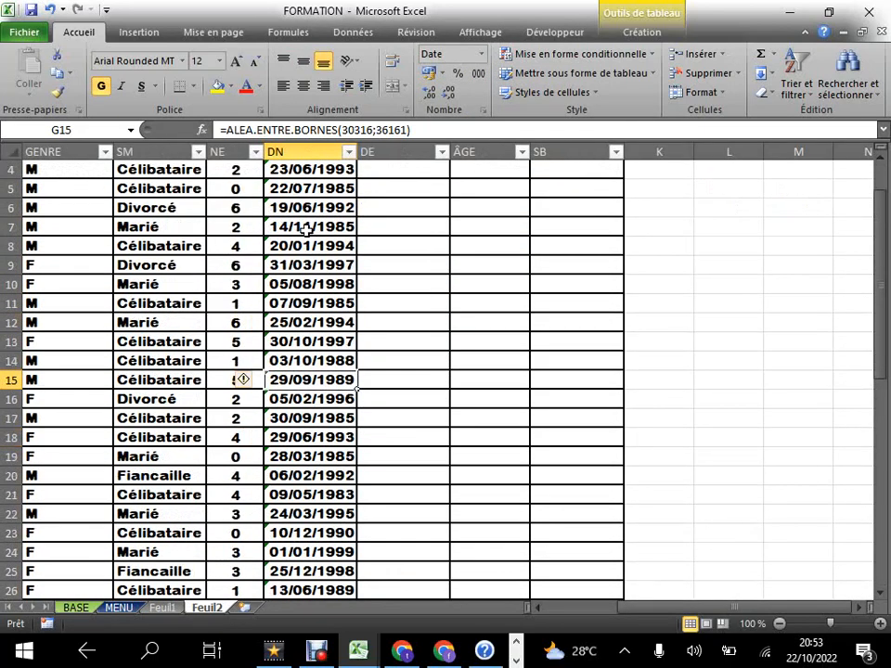
pyautogui.scroll(1, 306, 186)
# Step: Copy the DN dates in G2:G51 and paste them back in place as values only
pyautogui.moveTo(326, 184); pyautogui.dragTo(306, 585)
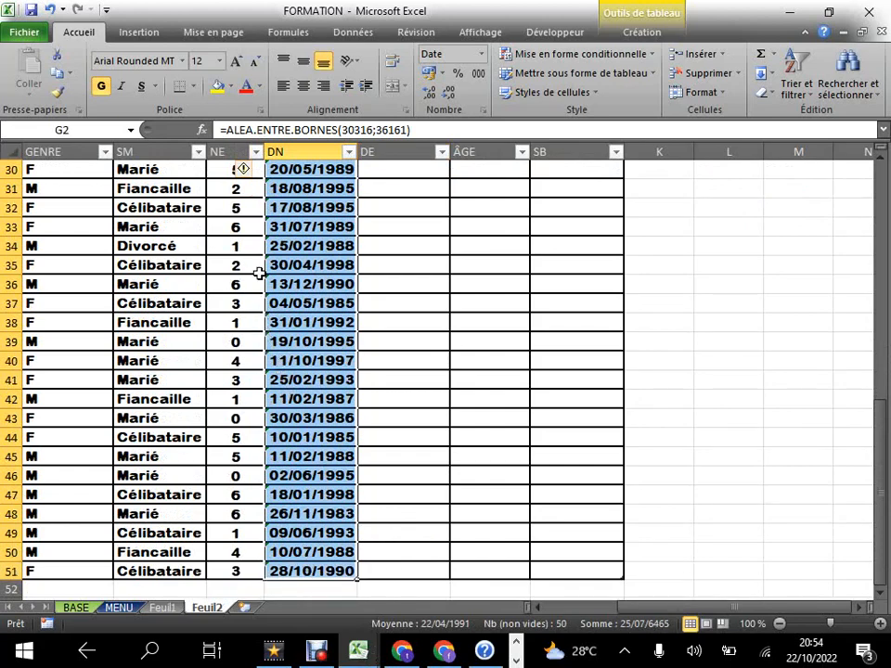
pyautogui.rightClick(322, 214)
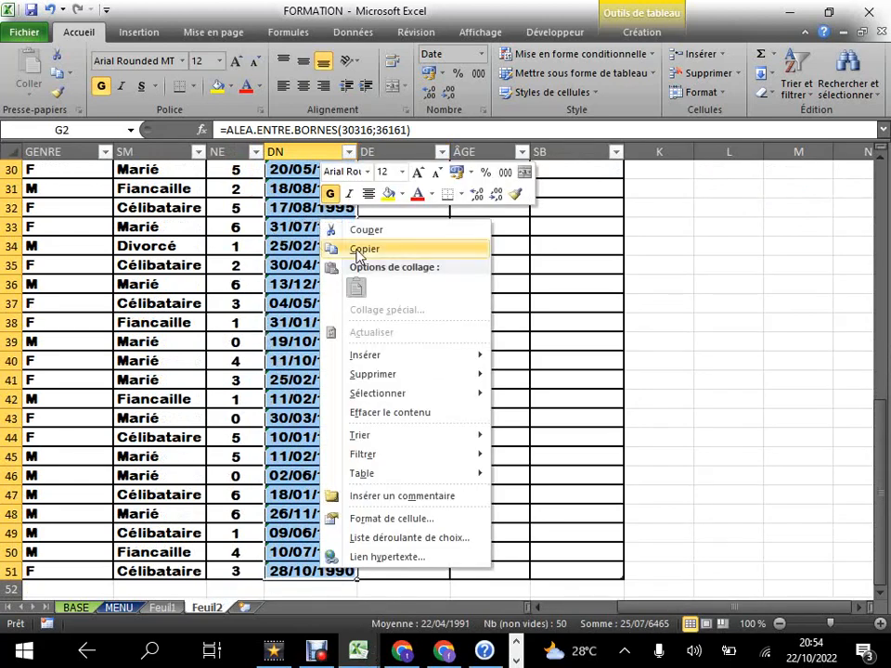
pyautogui.click(362, 248)
pyautogui.click(320, 189)
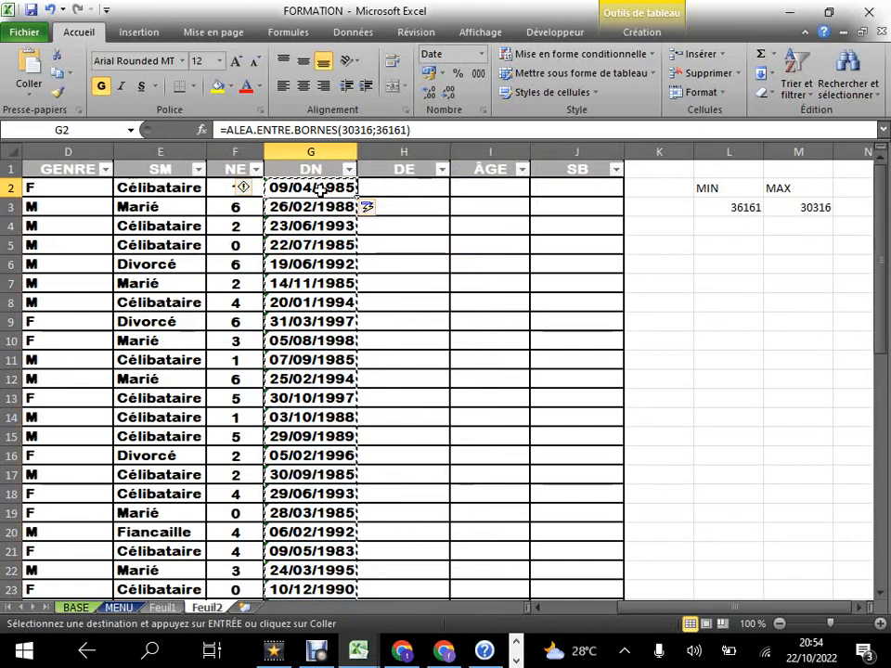
pyautogui.rightClick(309, 188)
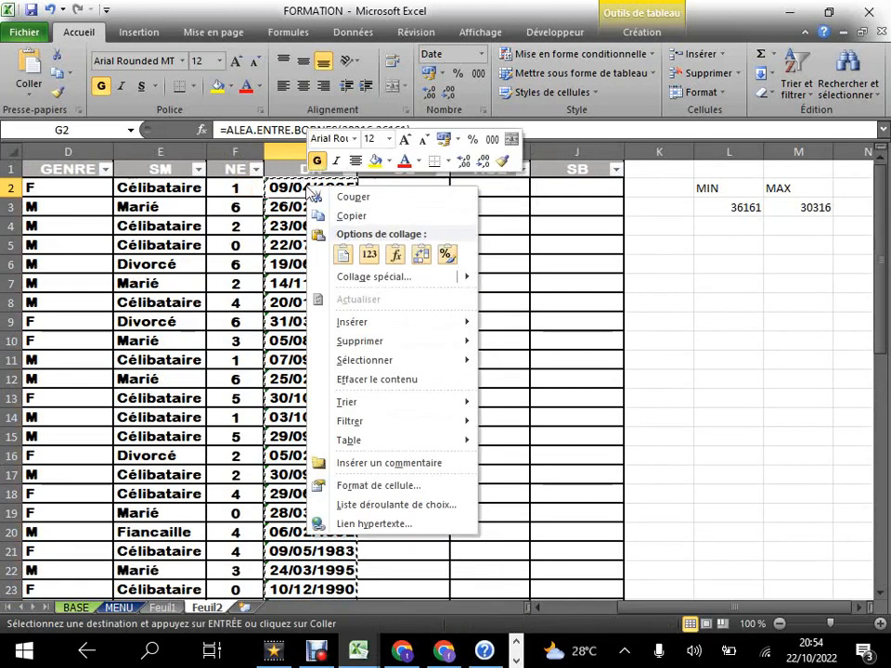
pyautogui.click(364, 255)
# Step: Inspect several cells of the DN column to check whether they hold fixed dates instead of formulas
pyautogui.click(315, 225)
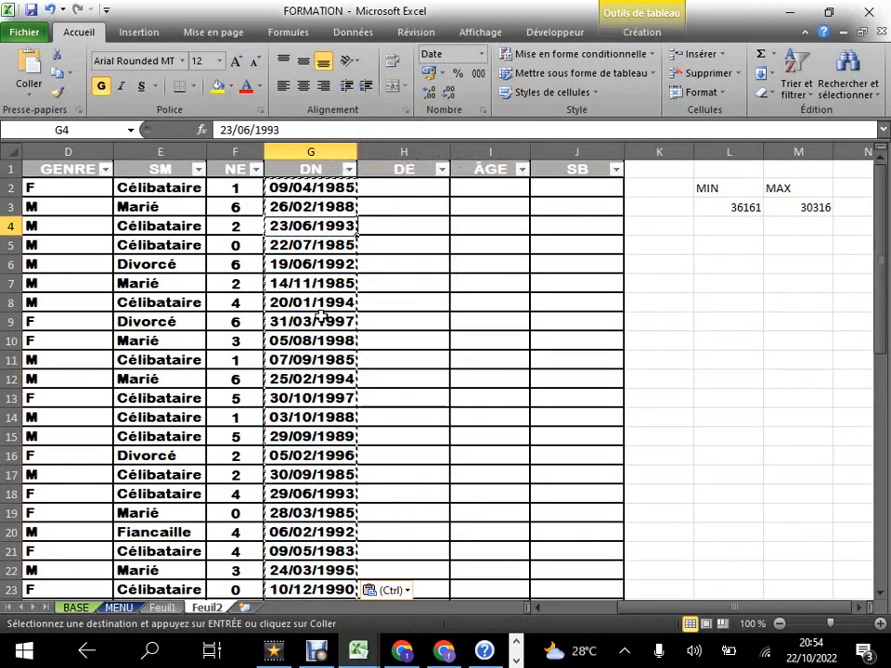
pyautogui.click(315, 341)
pyautogui.click(314, 513)
pyautogui.click(313, 379)
pyautogui.click(314, 245)
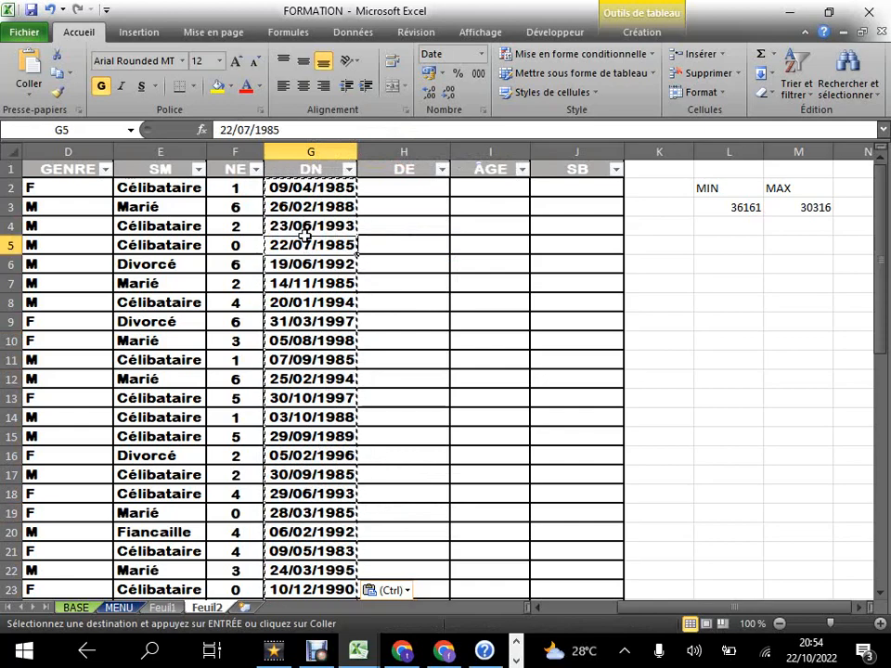
pyautogui.moveTo(314, 245); pyautogui.dragTo(313, 226)
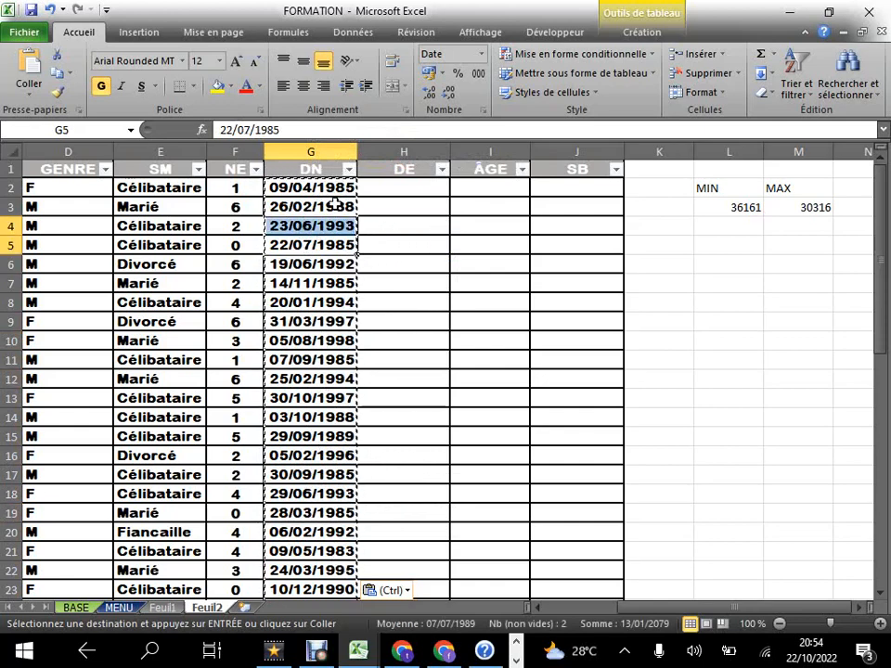
pyautogui.click(409, 198)
pyautogui.click(419, 266)
pyautogui.click(423, 361)
pyautogui.click(426, 380)
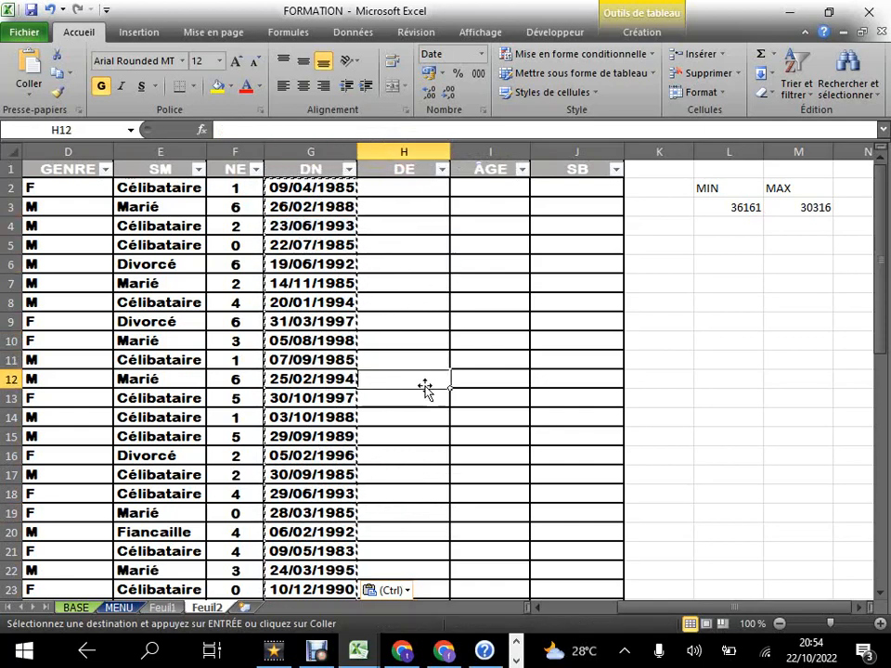
pyautogui.scroll(-5, 408, 345)
pyautogui.scroll(5, 408, 346)
pyautogui.scroll(-4, 407, 345)
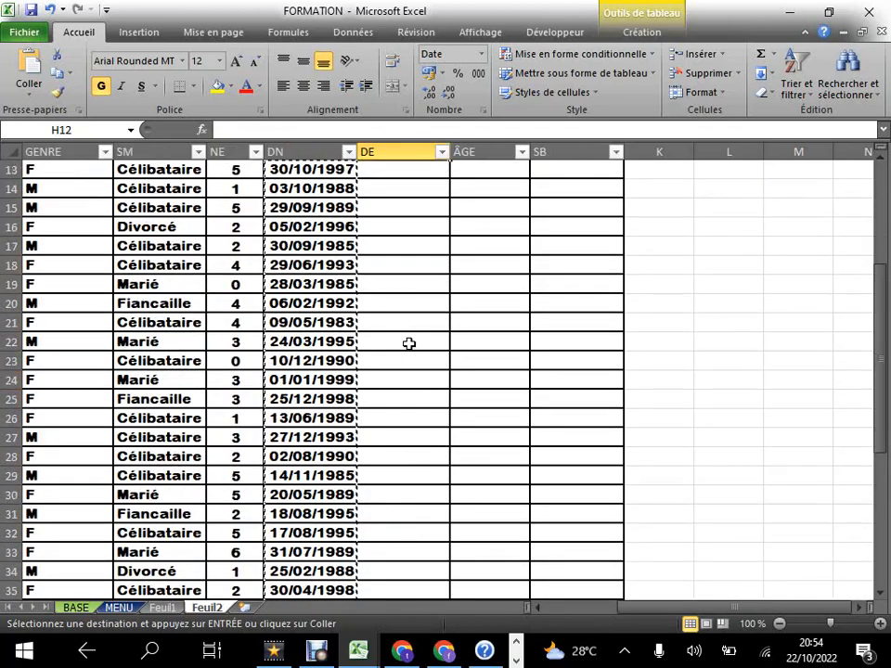
pyautogui.scroll(1, 412, 323)
pyautogui.scroll(3, 408, 269)
pyautogui.scroll(-3, 410, 234)
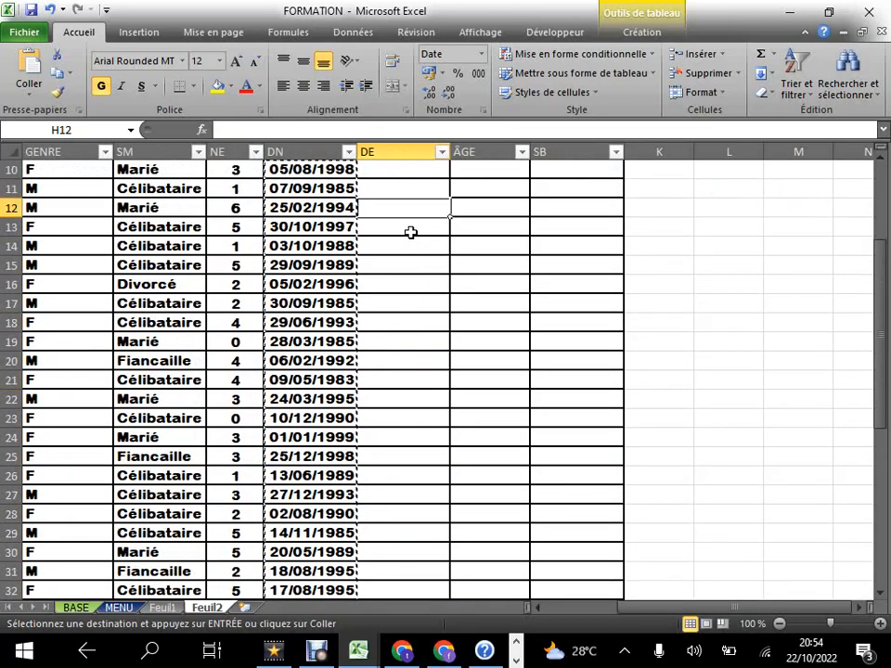
pyautogui.moveTo(885, 372); pyautogui.dragTo(884, 269)
pyautogui.click(858, 169)
pyautogui.click(408, 188)
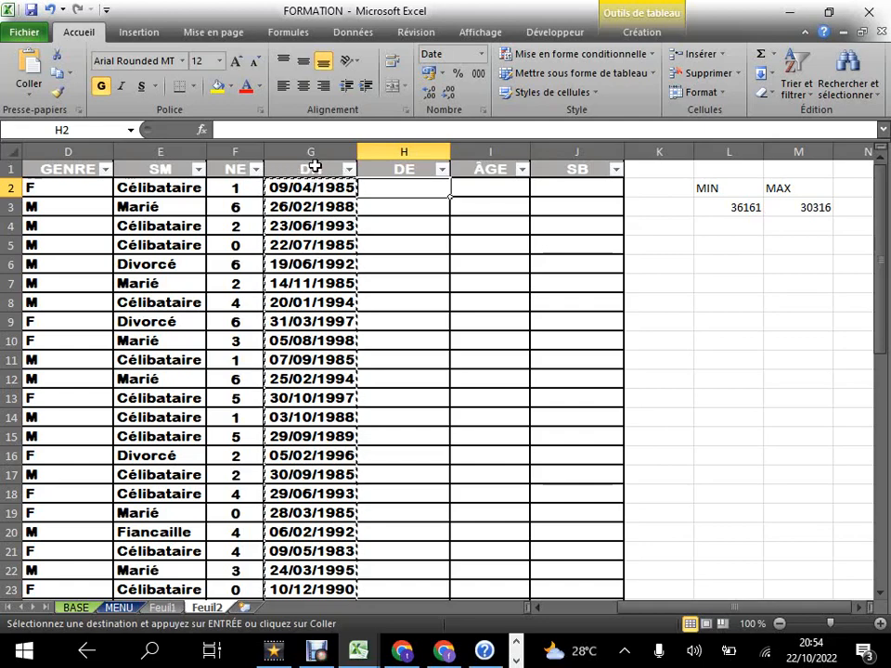
# Step: Fill the SB column with random amounts by entering =ALEA.ENTRE.BORNES(195000;1300000) in cell J2
pyautogui.click(573, 190)
pyautogui.click(580, 227)
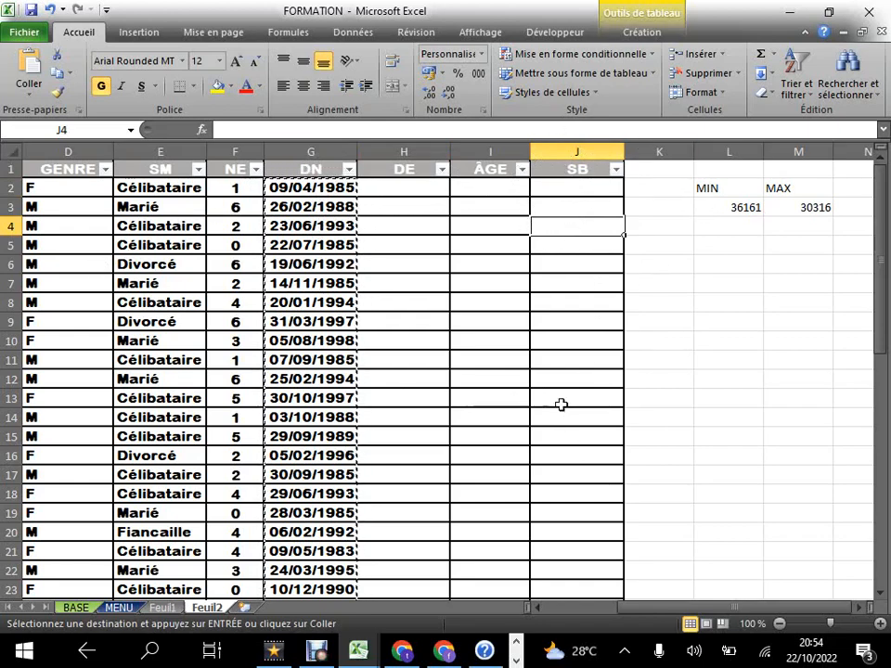
pyautogui.click(562, 189)
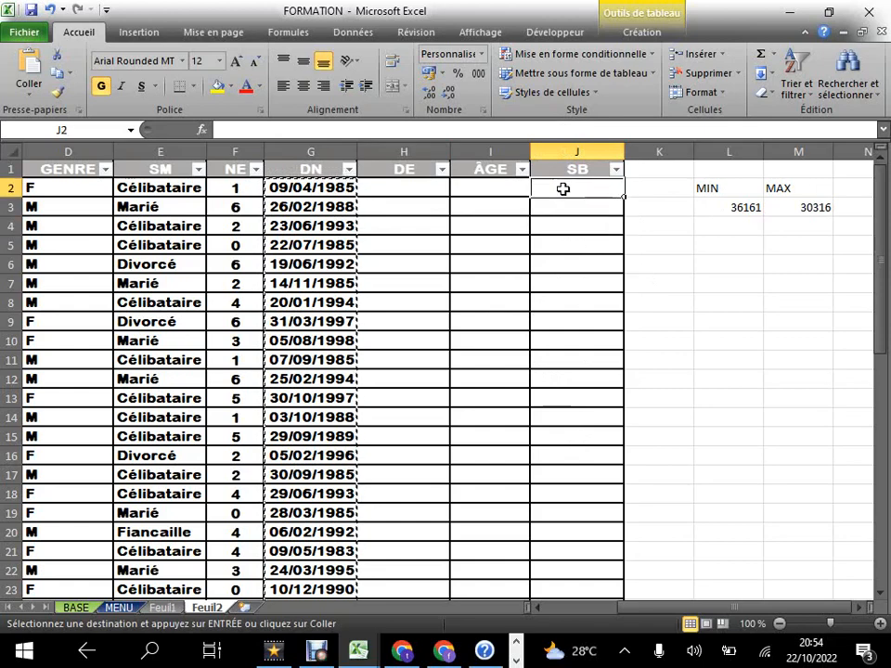
pyautogui.write('=')
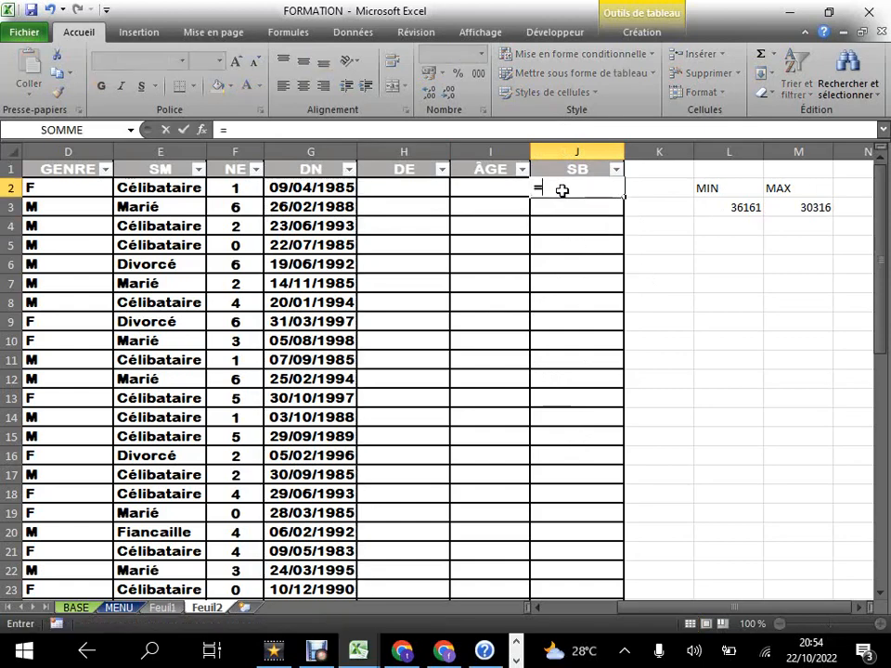
pyautogui.write('AL')
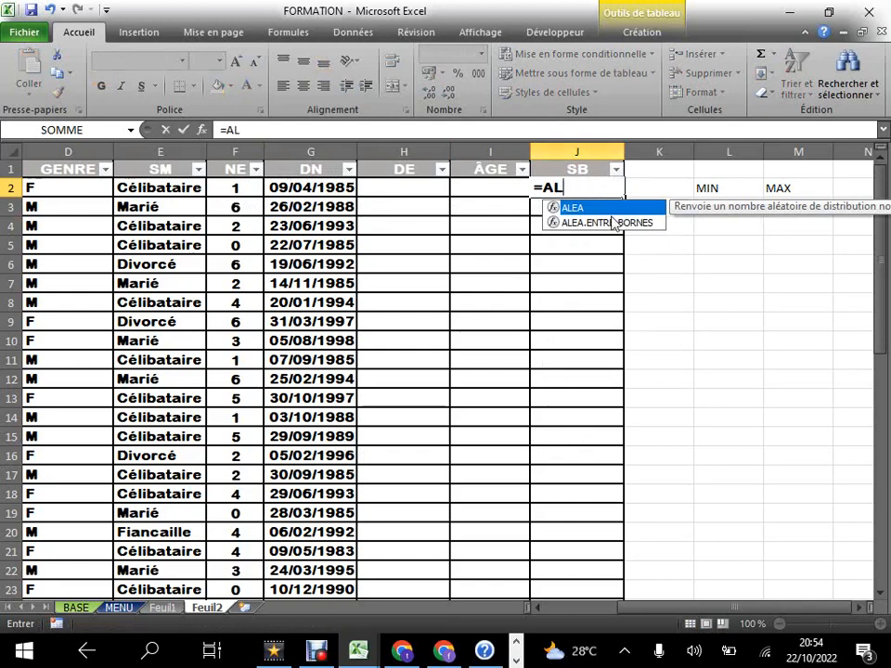
pyautogui.click(610, 223)
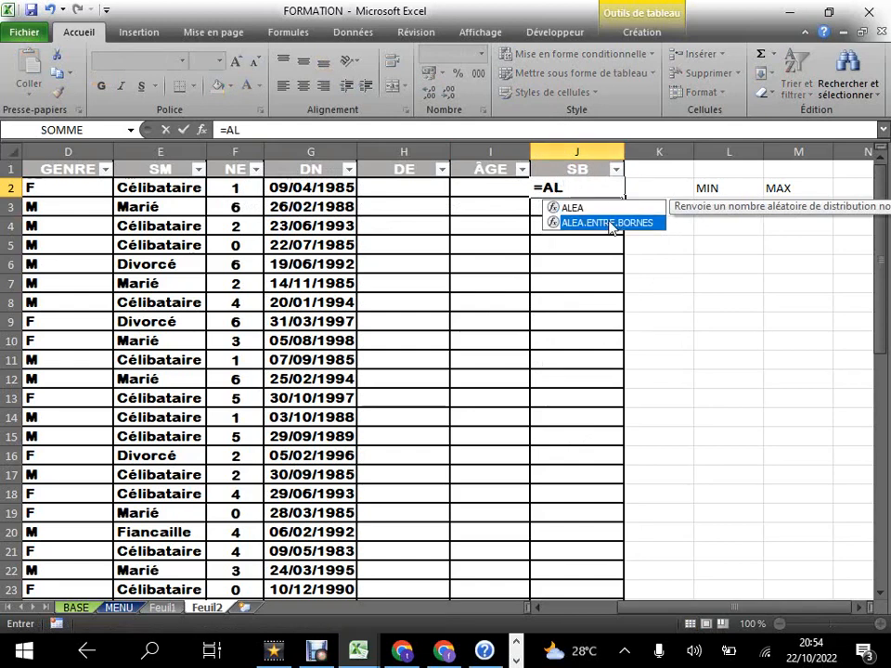
pyautogui.doubleClick(582, 223)
pyautogui.click(583, 226)
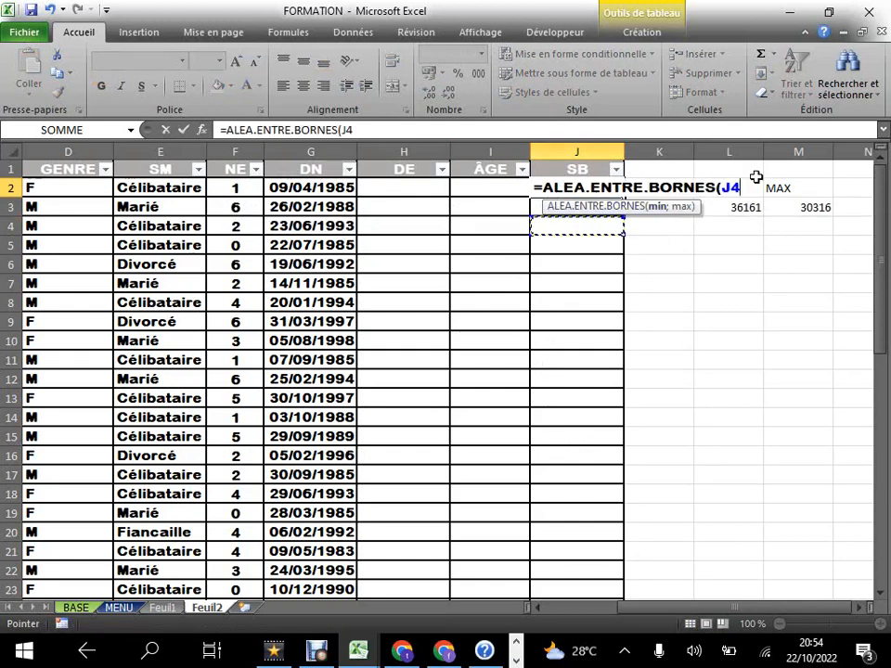
pyautogui.press('BackSpace')
pyautogui.press('BackSpace')
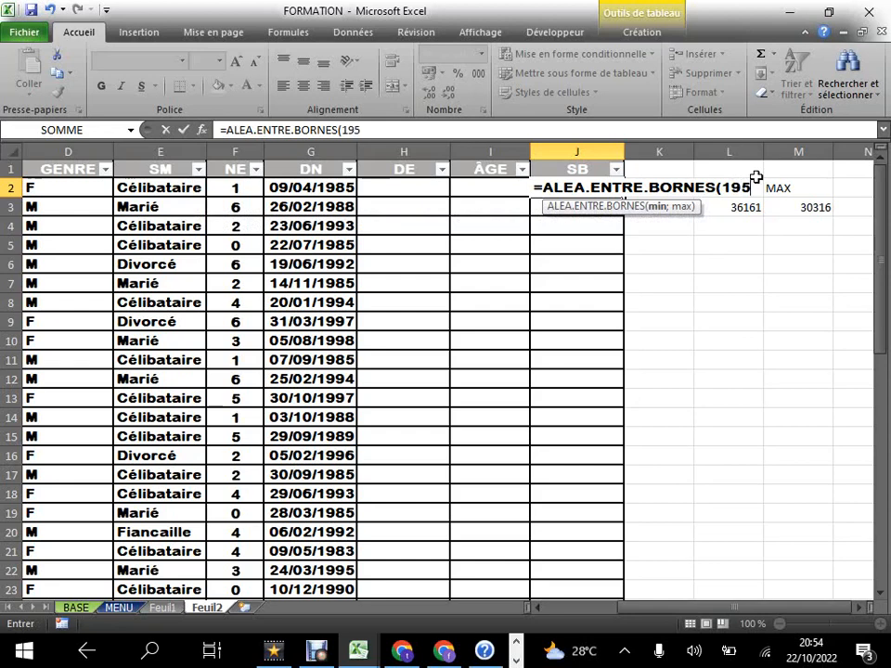
pyautogui.write('195000')
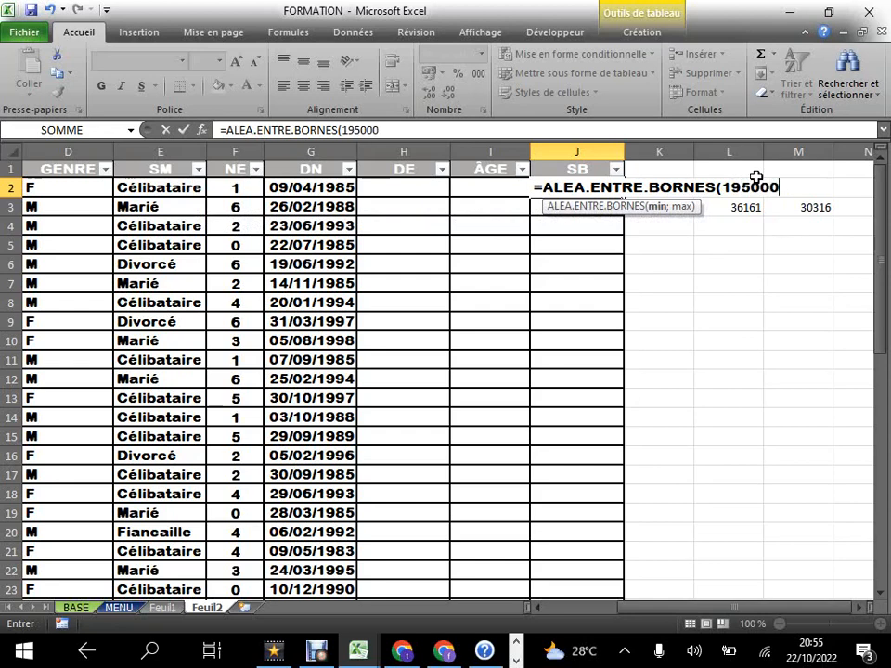
pyautogui.write(';')
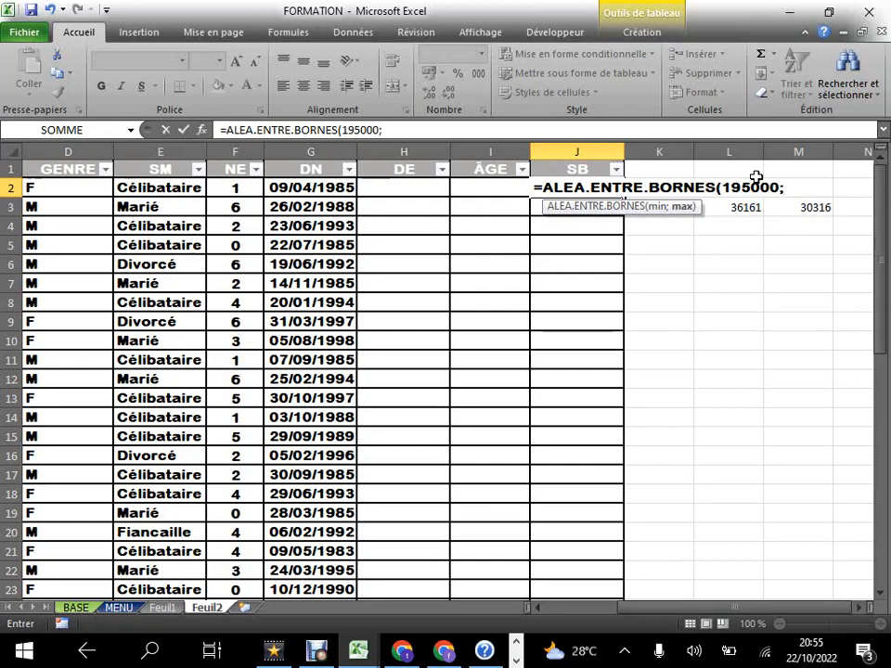
pyautogui.write('1300000')
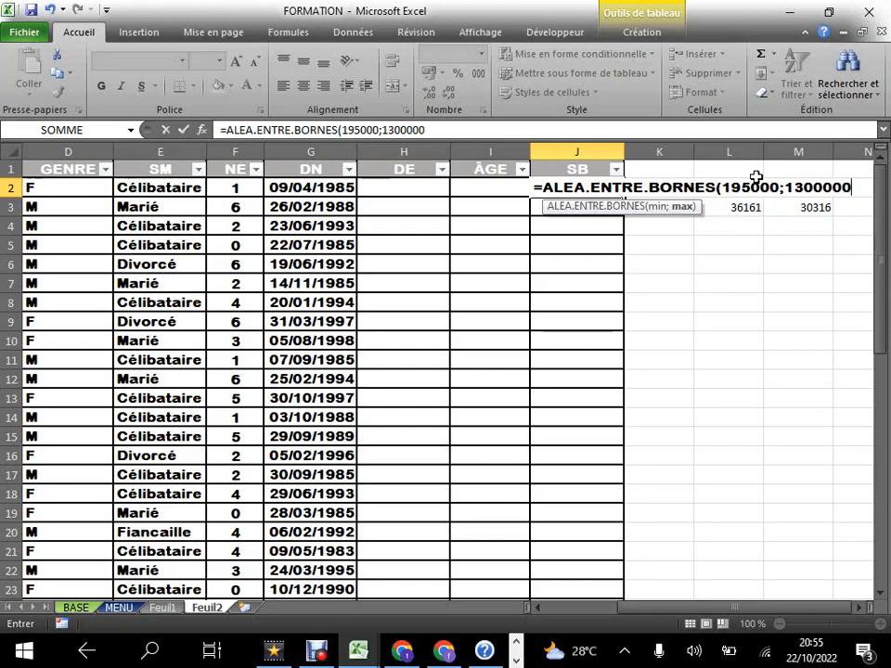
pyautogui.press('Return')
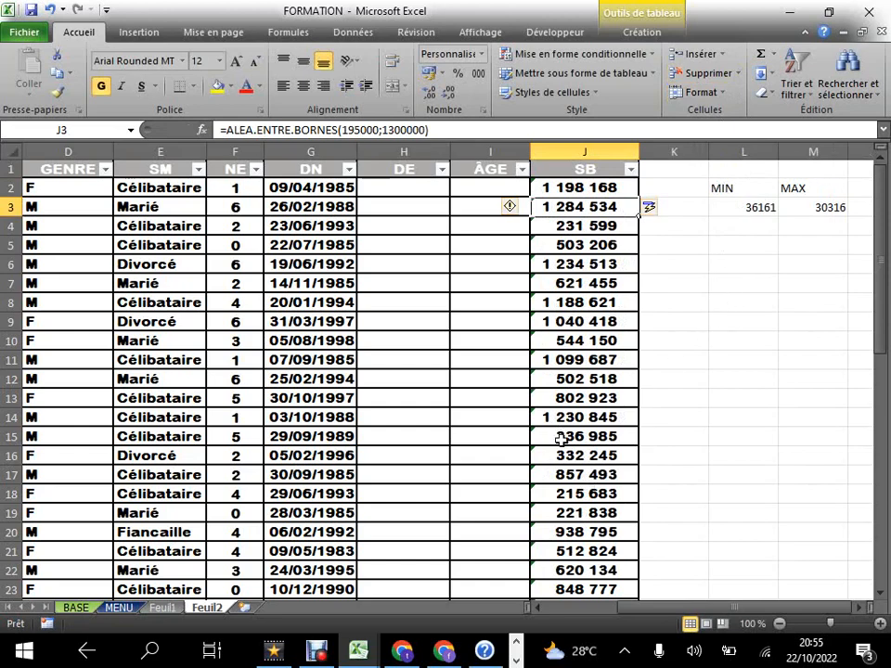
# Step: Review the random amounts down the whole SB column and check the formula behind several of its cells
pyautogui.scroll(-1, 612, 247)
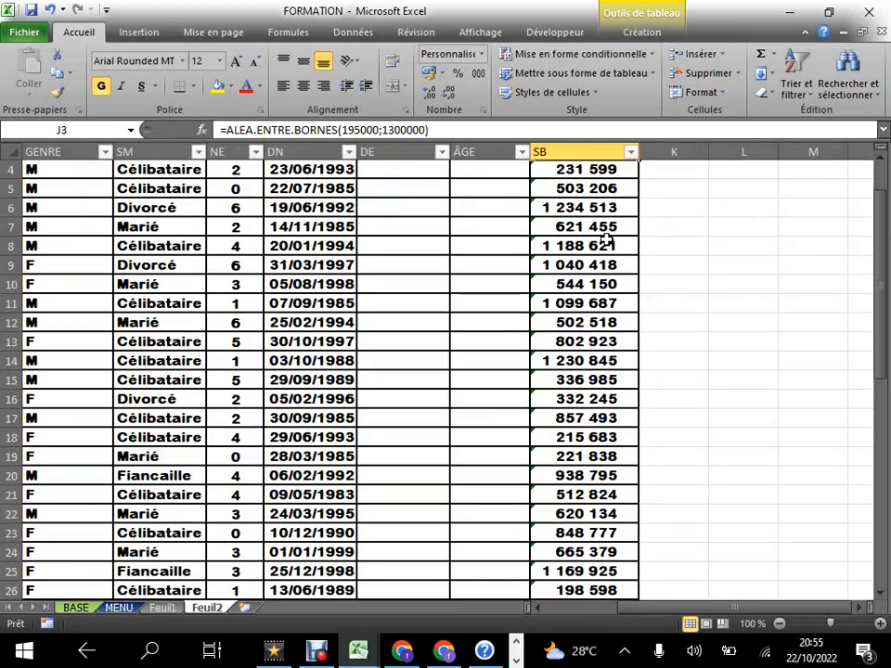
pyautogui.scroll(1, 606, 236)
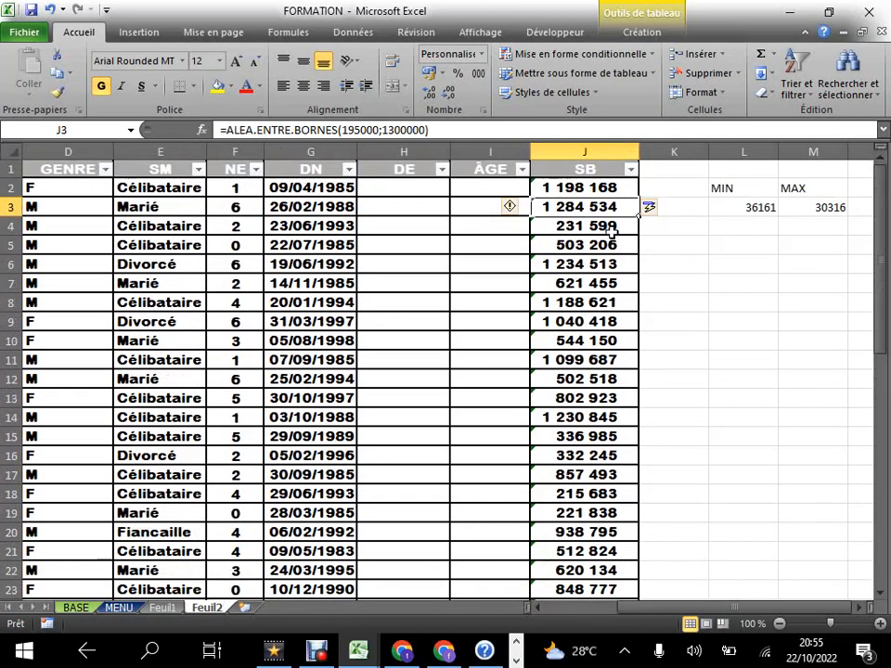
pyautogui.scroll(-1, 606, 224)
pyautogui.scroll(1, 618, 216)
pyautogui.scroll(-1, 598, 227)
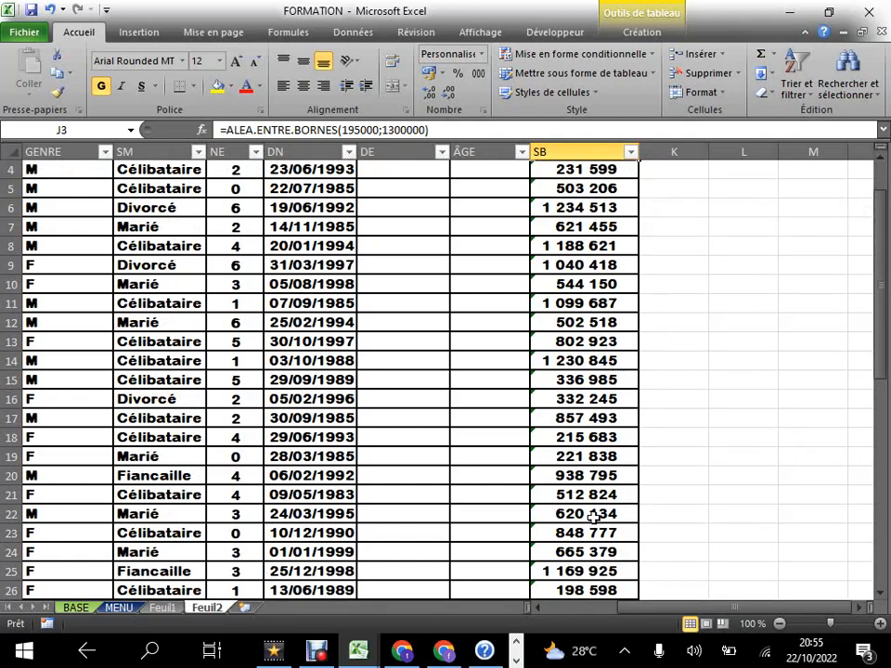
pyautogui.scroll(-9, 593, 517)
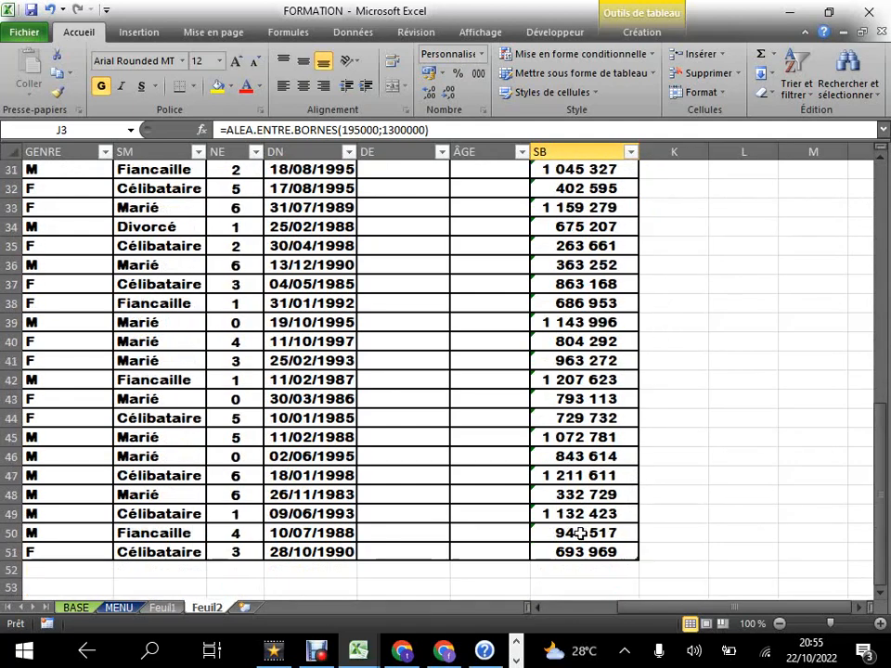
pyautogui.click(613, 440)
pyautogui.click(603, 322)
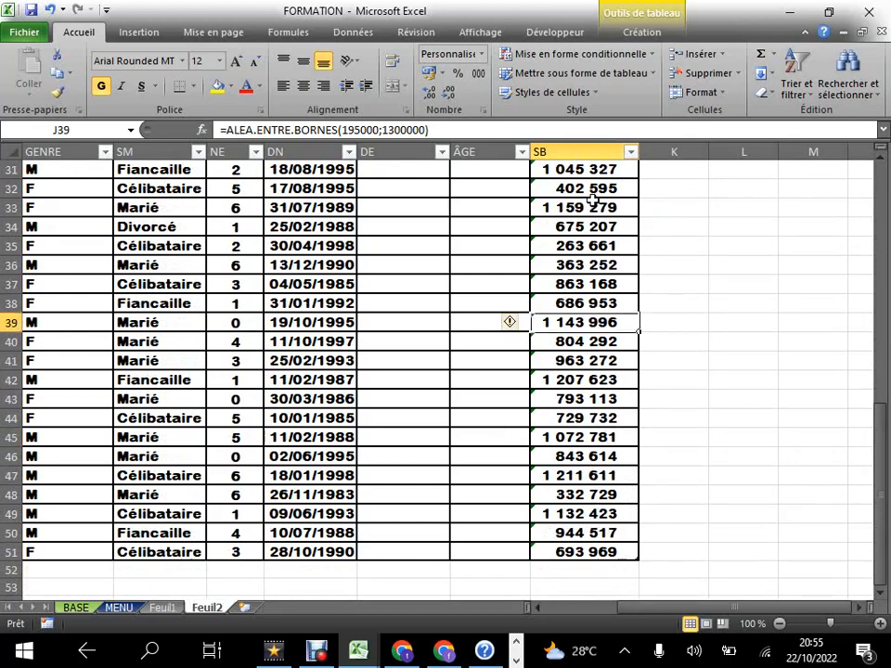
pyautogui.scroll(7, 592, 200)
pyautogui.click(592, 361)
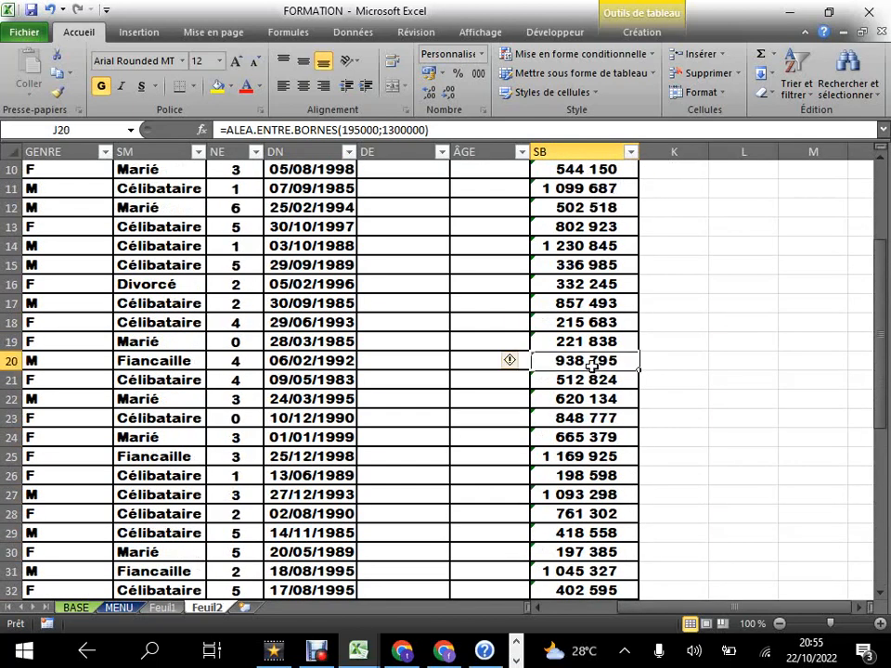
pyautogui.click(592, 227)
pyautogui.click(595, 284)
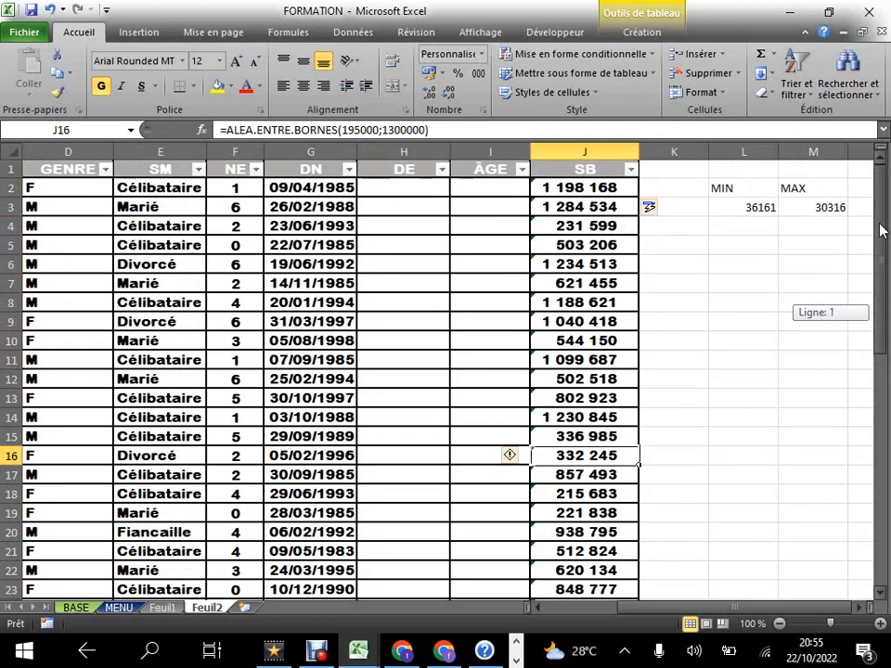
pyautogui.scroll(3, 816, 278)
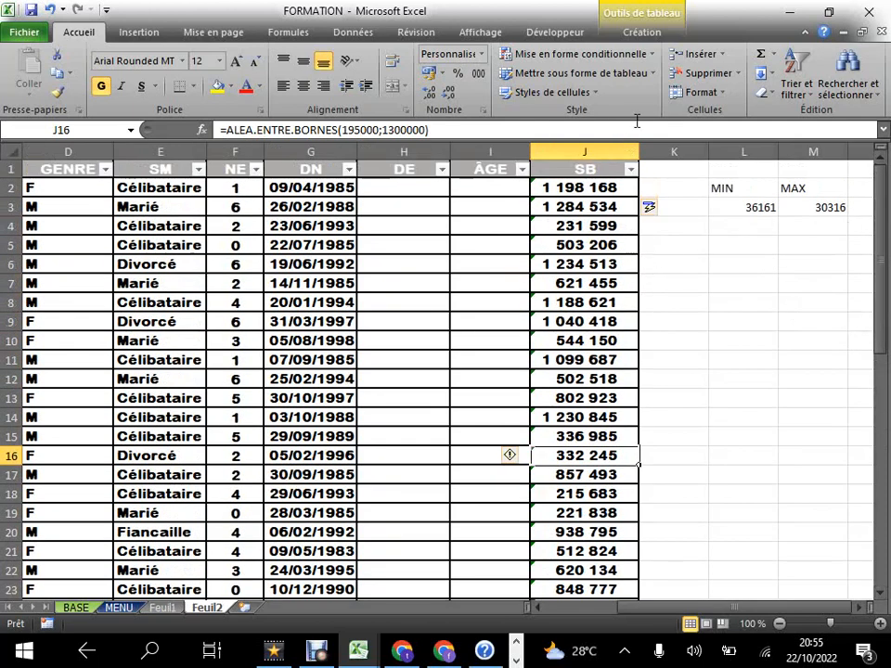
# Step: Insert two blank columns at column L, ahead of the MIN and MAX helper columns
pyautogui.click(738, 148)
pyautogui.rightClick(729, 144)
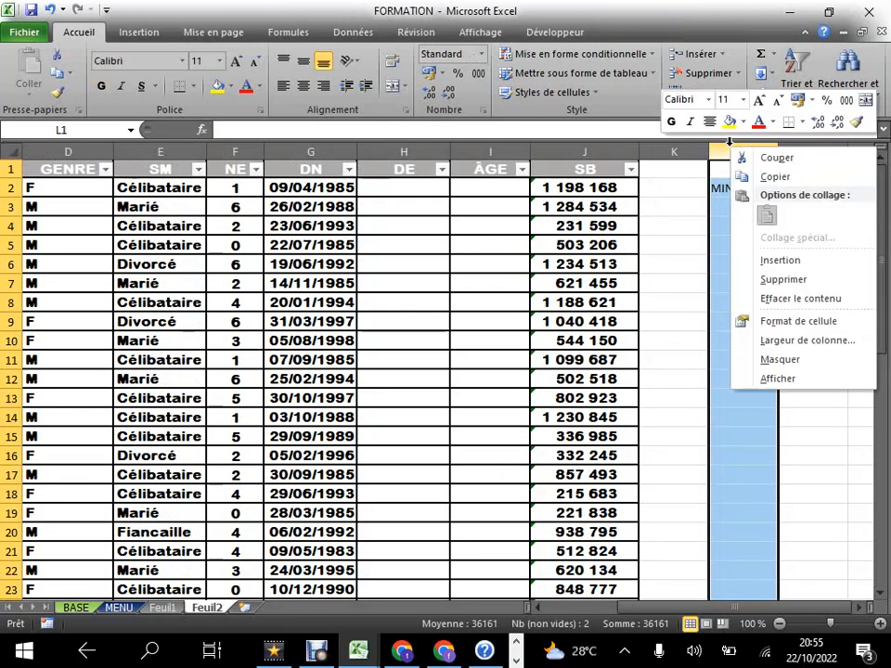
pyautogui.click(748, 261)
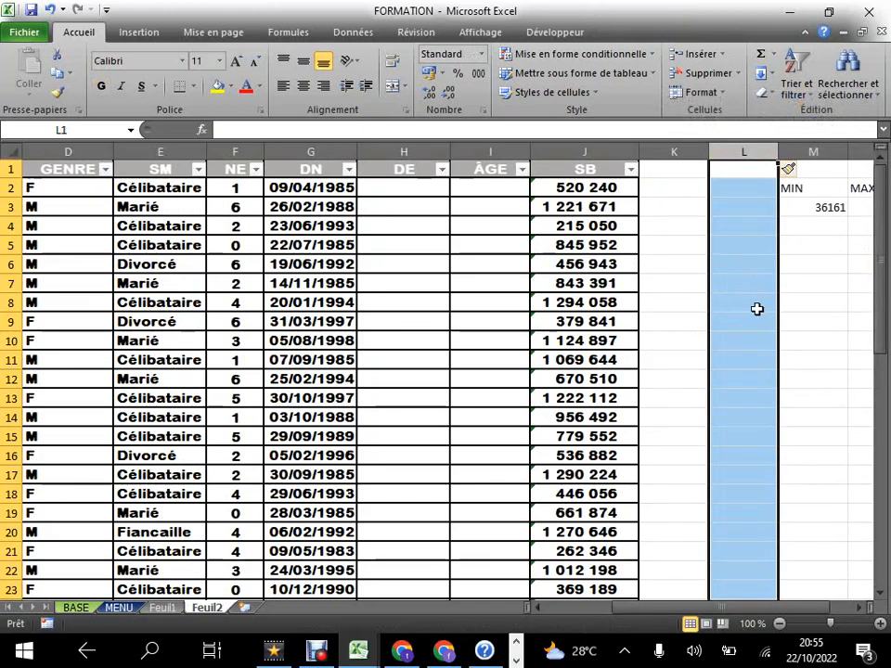
pyautogui.click(740, 320)
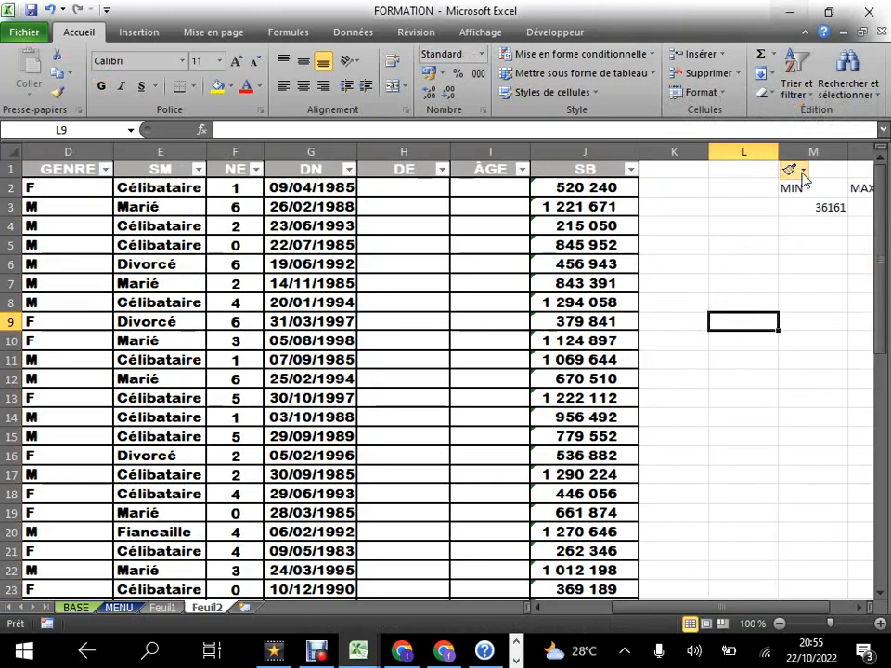
pyautogui.rightClick(760, 145)
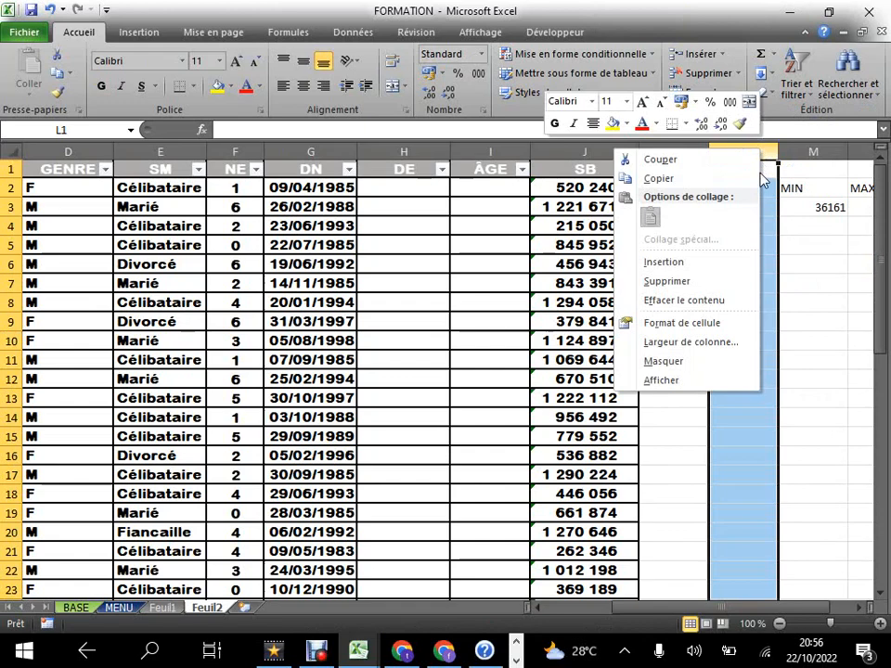
pyautogui.click(780, 319)
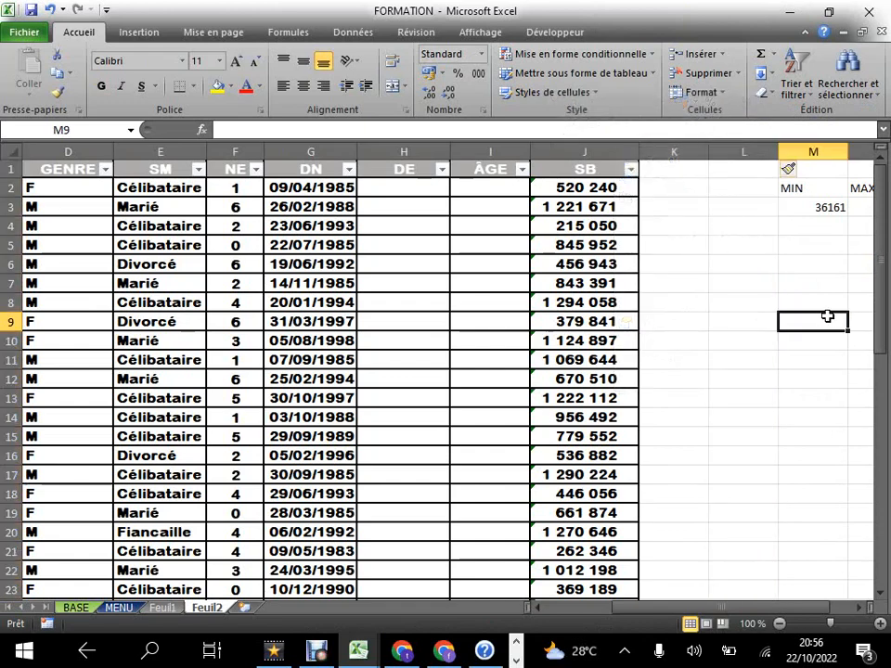
pyautogui.rightClick(743, 144)
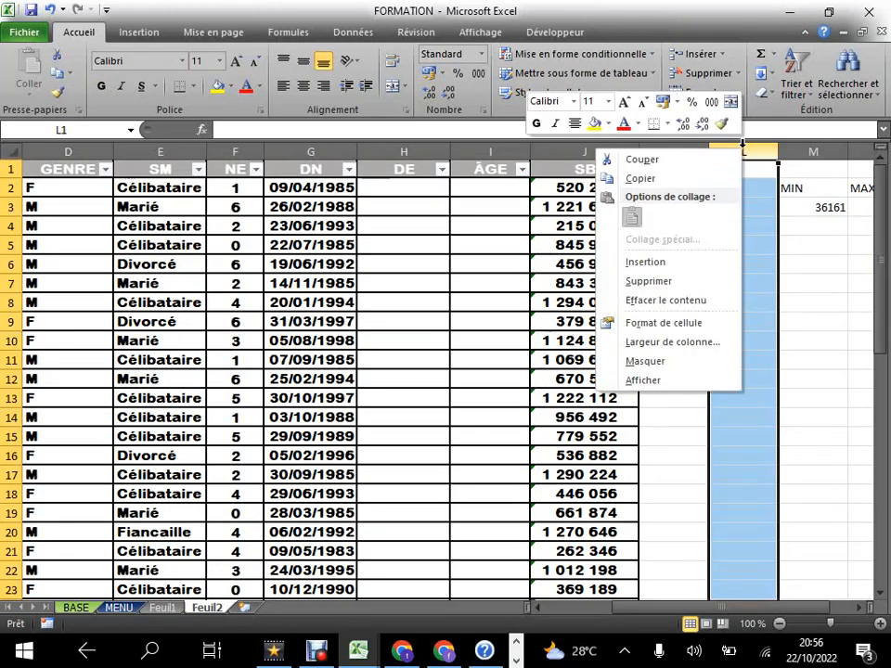
pyautogui.click(645, 262)
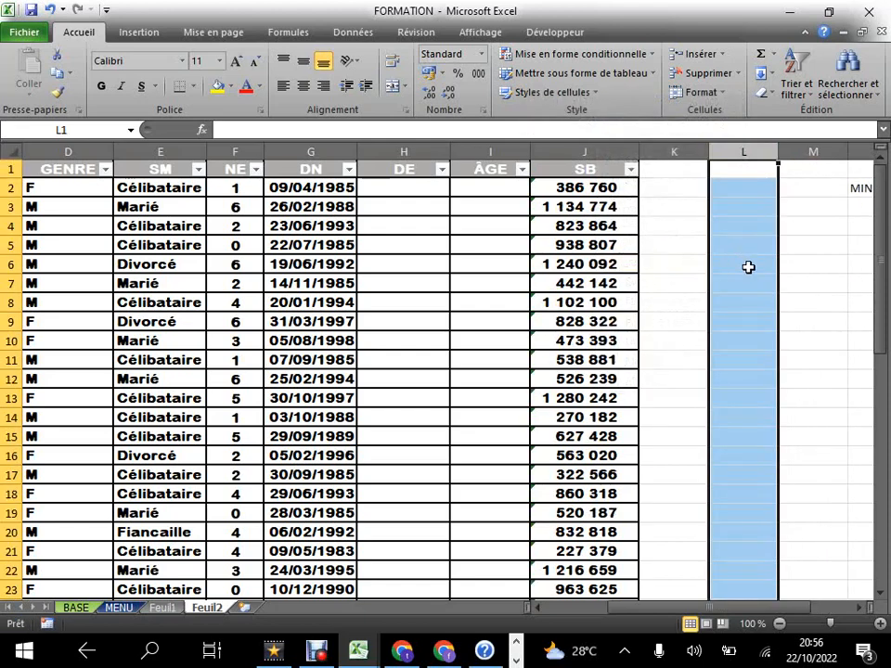
pyautogui.click(748, 265)
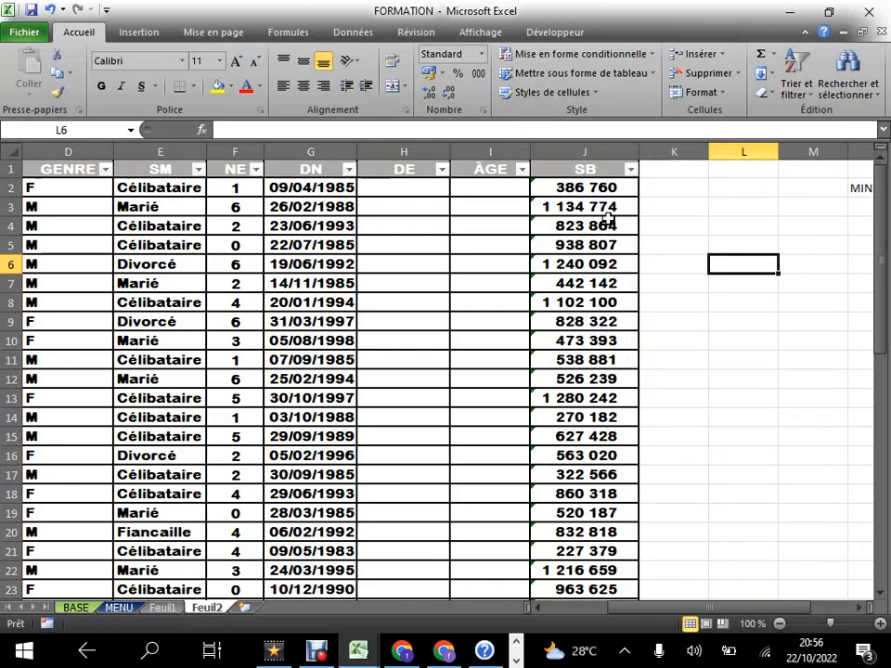
# Step: Begin a formula with the ARRONDI.AU.MULTIPLE function in cell L3
pyautogui.click(740, 184)
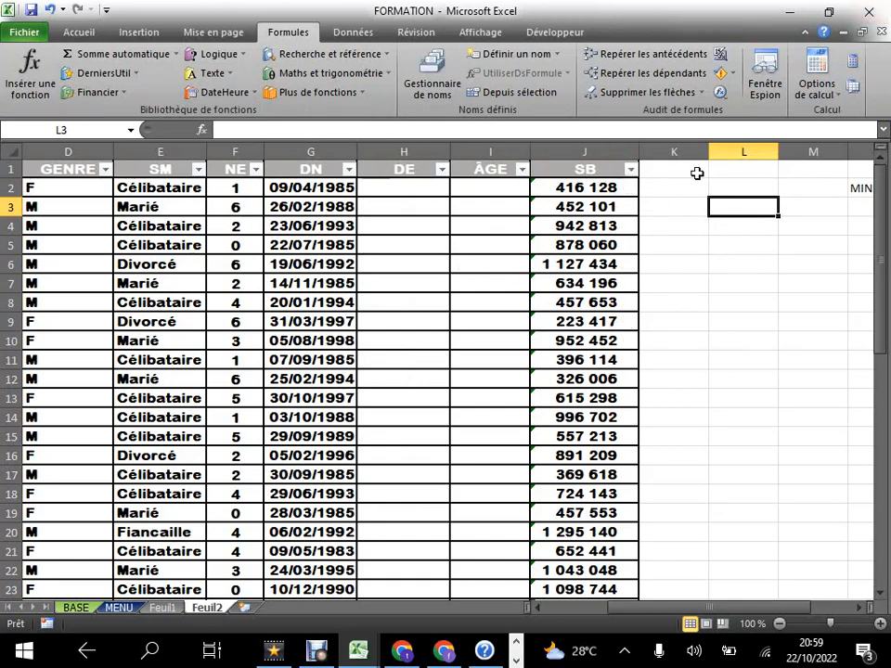
pyautogui.write('=')
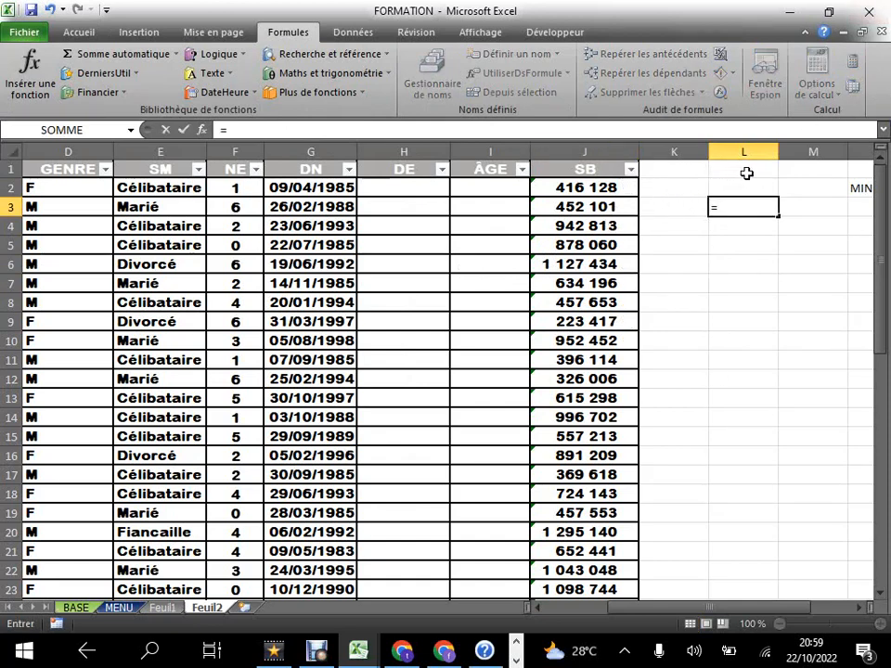
pyautogui.write('AR')
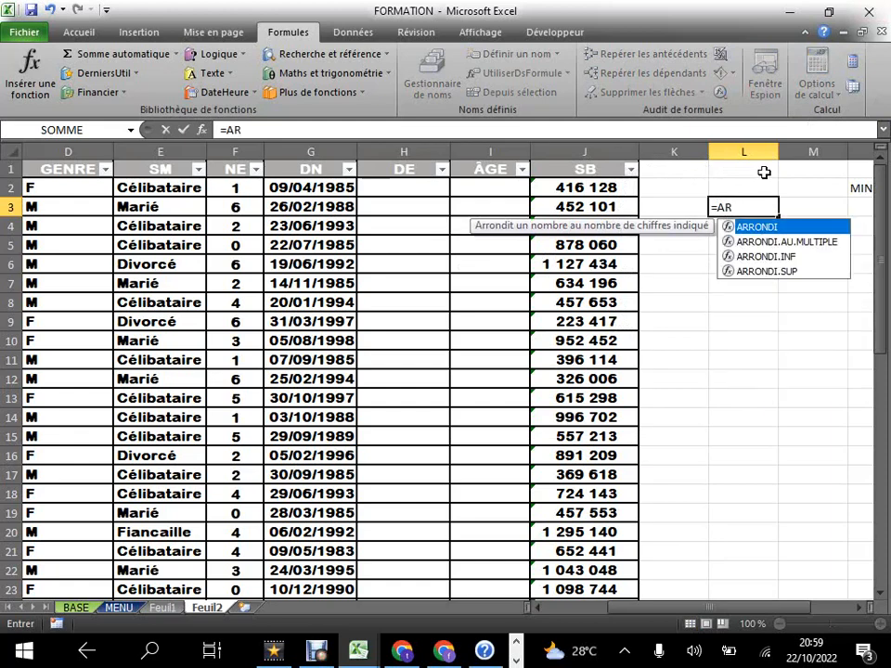
pyautogui.doubleClick(780, 242)
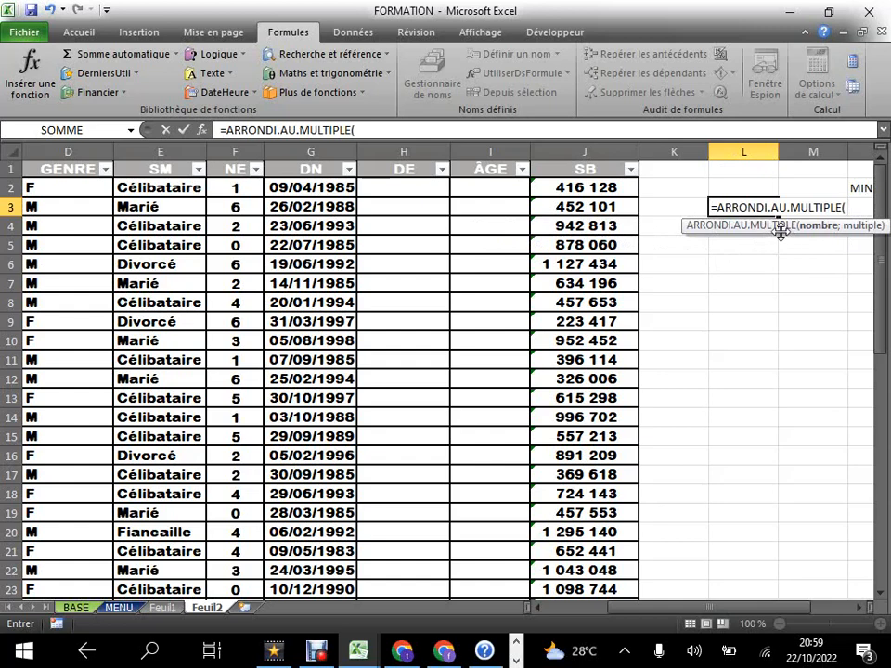
pyautogui.click(612, 207)
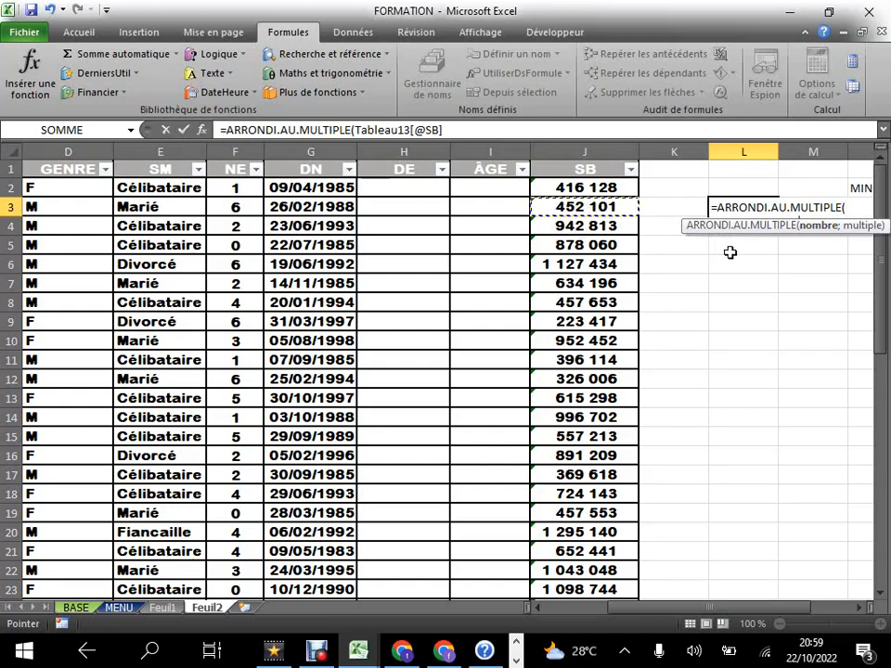
pyautogui.write('100')
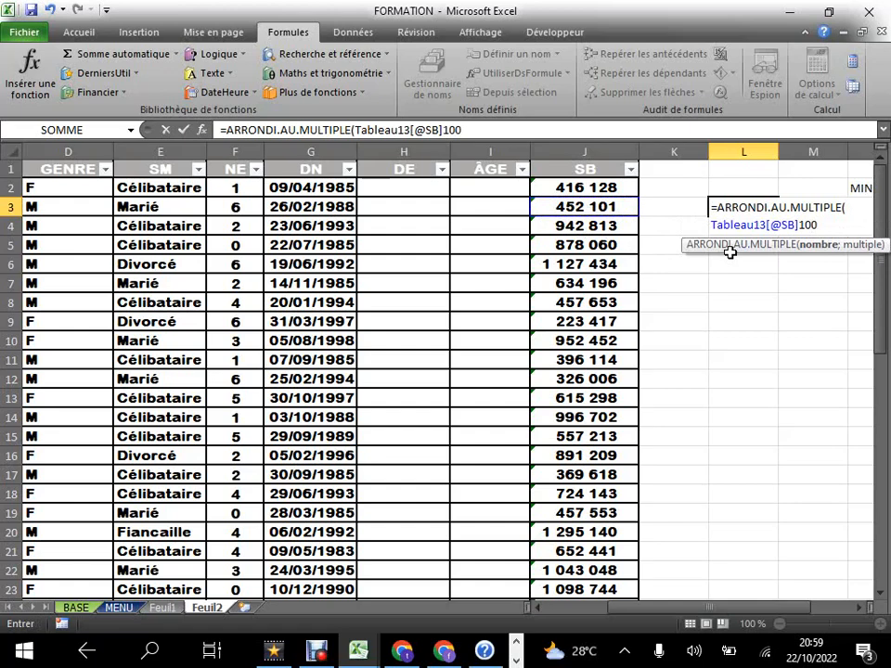
pyautogui.press('BackSpace')
pyautogui.press('BackSpace')
pyautogui.press('BackSpace')
pyautogui.press('BackSpace')
pyautogui.press('BackSpace')
pyautogui.press('BackSpace')
pyautogui.press('BackSpace')
pyautogui.press('BackSpace')
pyautogui.press('BackSpace')
pyautogui.press('BackSpace')
pyautogui.press('BackSpace')
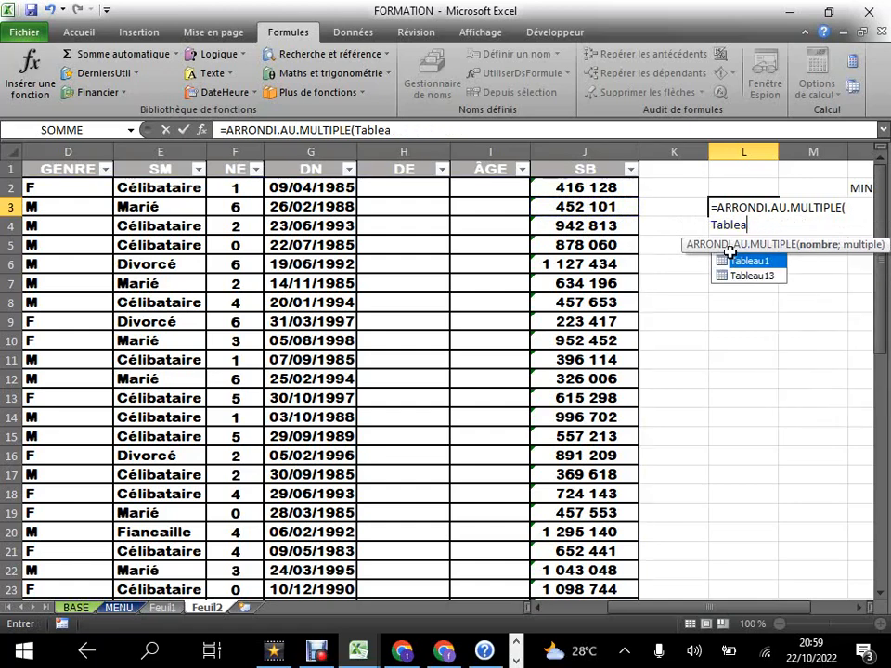
pyautogui.press('BackSpace')
pyautogui.press('BackSpace')
pyautogui.press('BackSpace')
pyautogui.press('BackSpace')
pyautogui.press('BackSpace')
pyautogui.press('BackSpace')
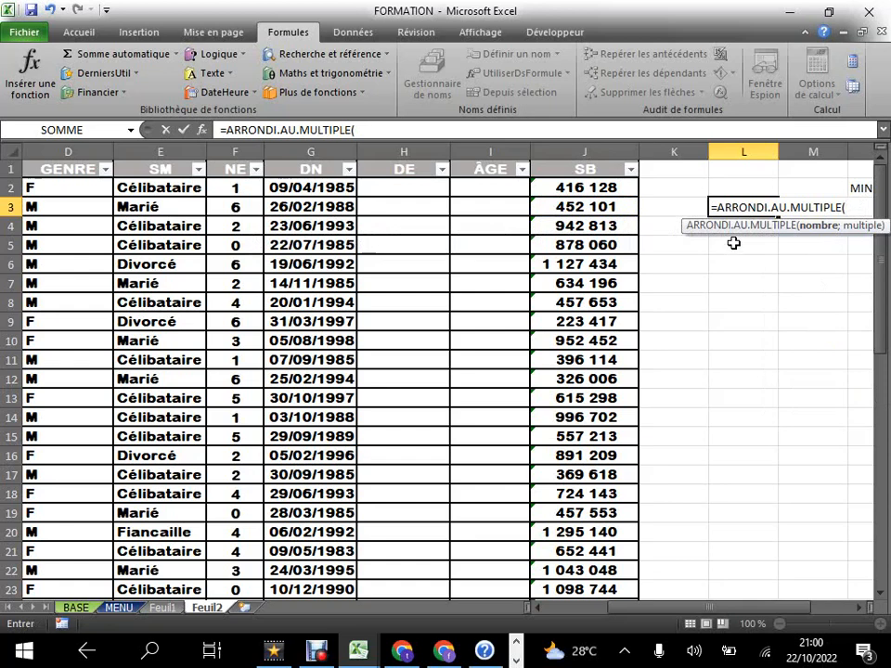
# Step: Complete cell L3's rounding formula as =ARRONDI.AU.MULTIPLE(J3;1000)
pyautogui.click(742, 245)
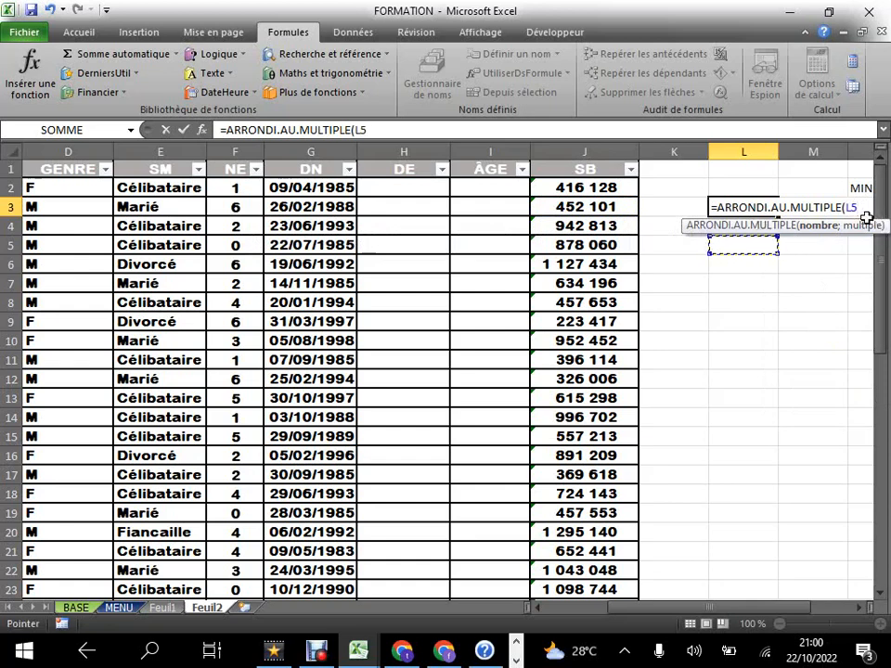
pyautogui.press('BackSpace')
pyautogui.press('BackSpace')
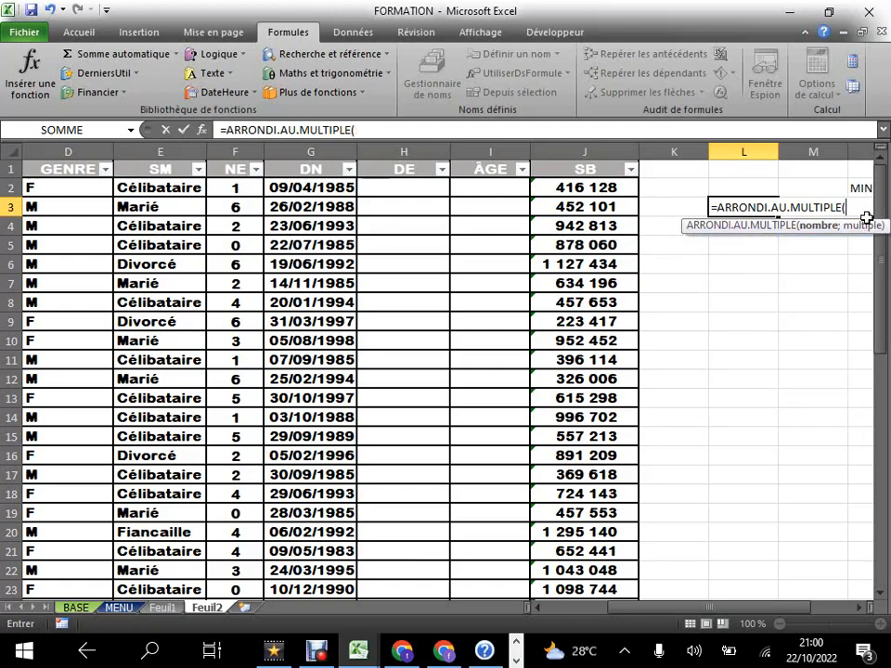
pyautogui.write('J')
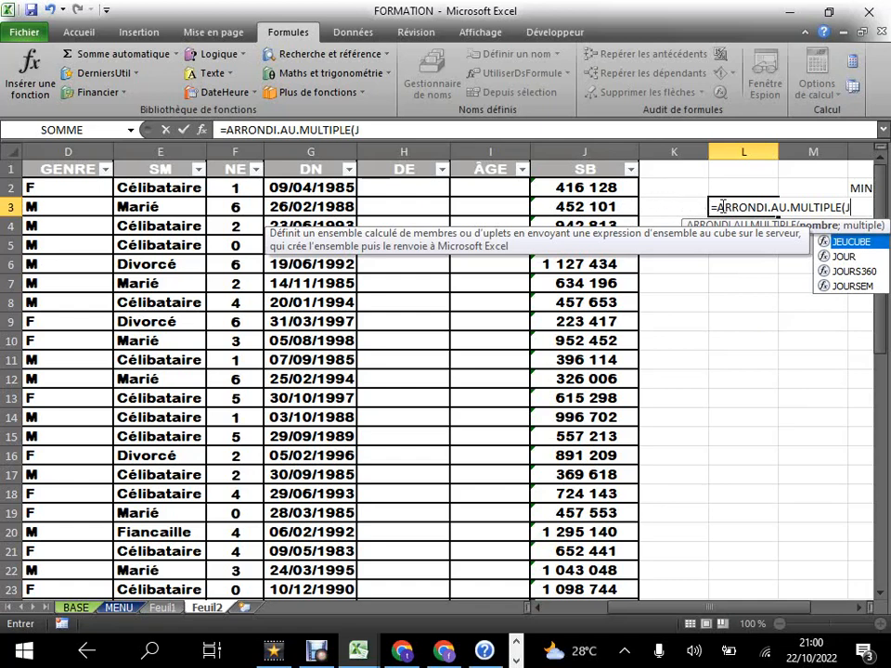
pyautogui.write('3')
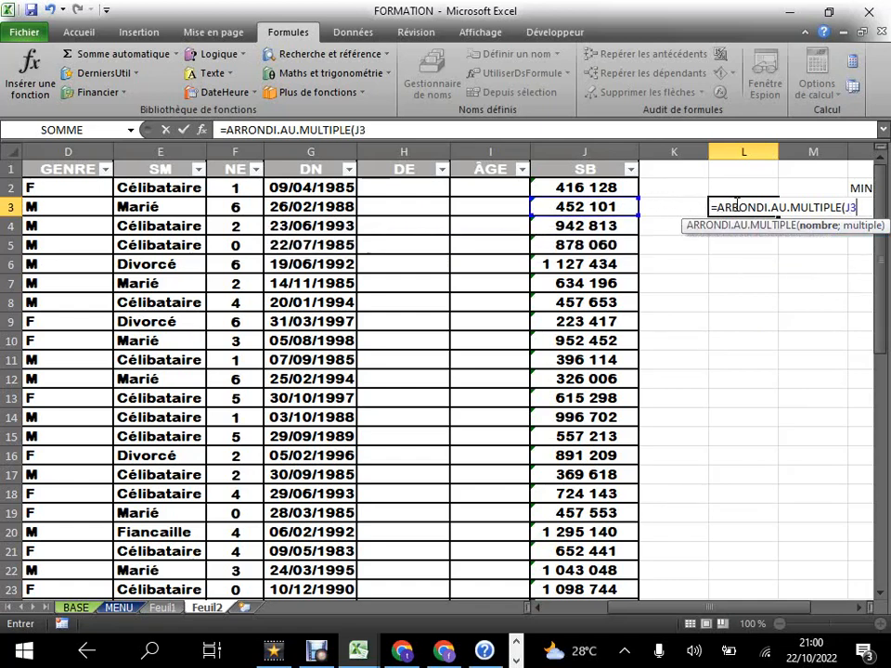
pyautogui.write(';')
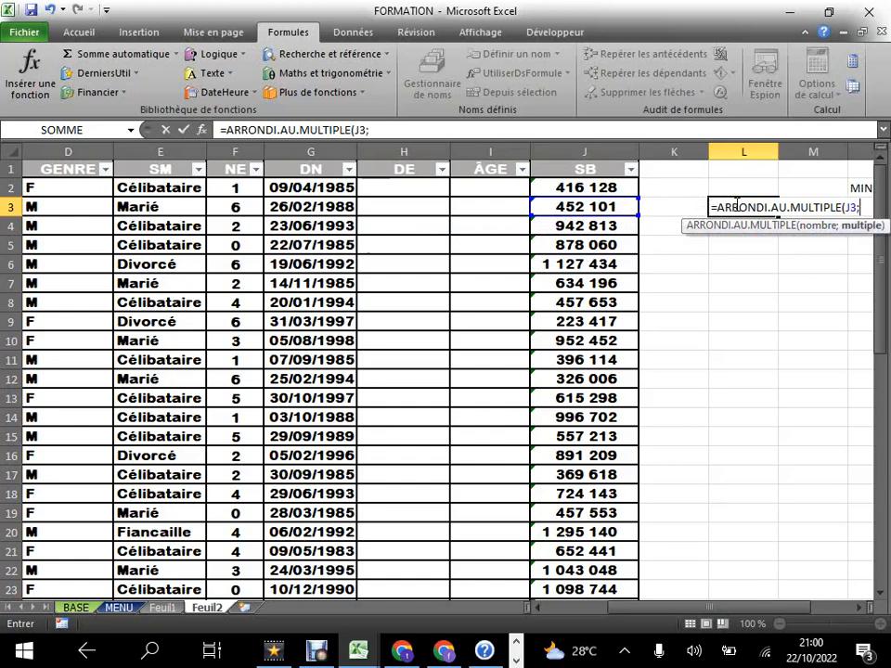
pyautogui.write('1000')
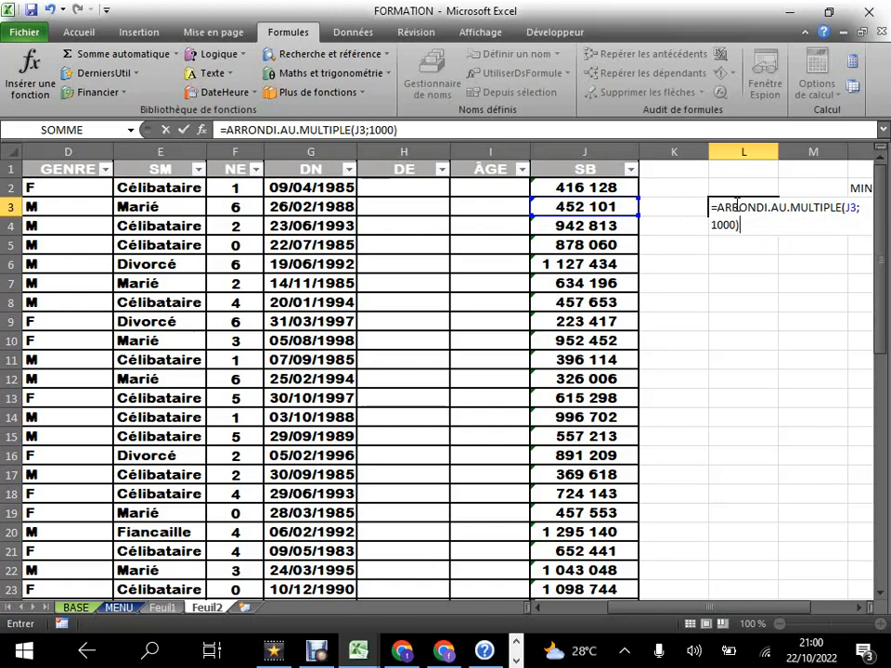
pyautogui.press('Return')
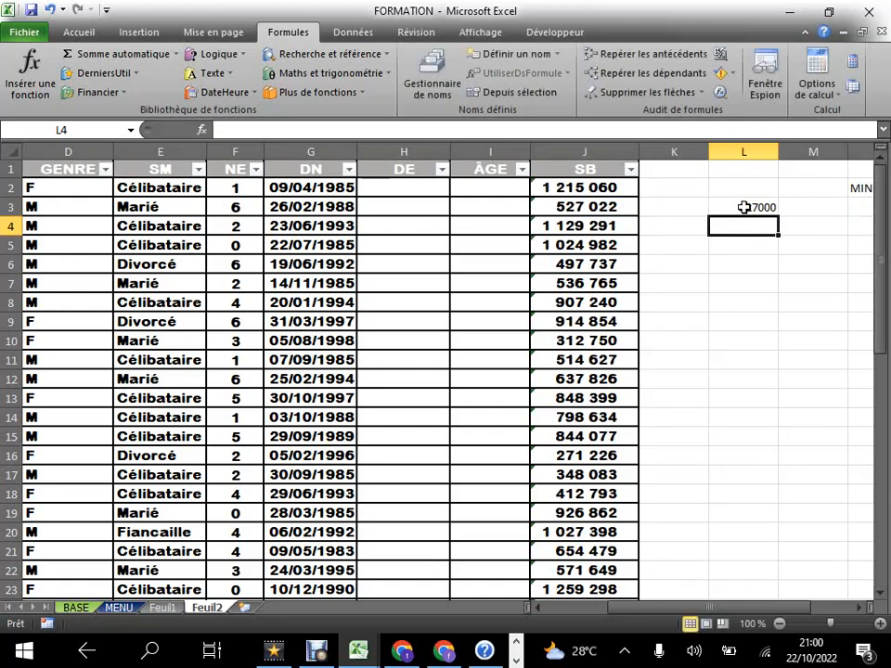
# Step: Copy the rounding formula from L3 into cell L2 so that it refers to J2
pyautogui.click(744, 207)
pyautogui.moveTo(750, 189); pyautogui.dragTo(748, 201)
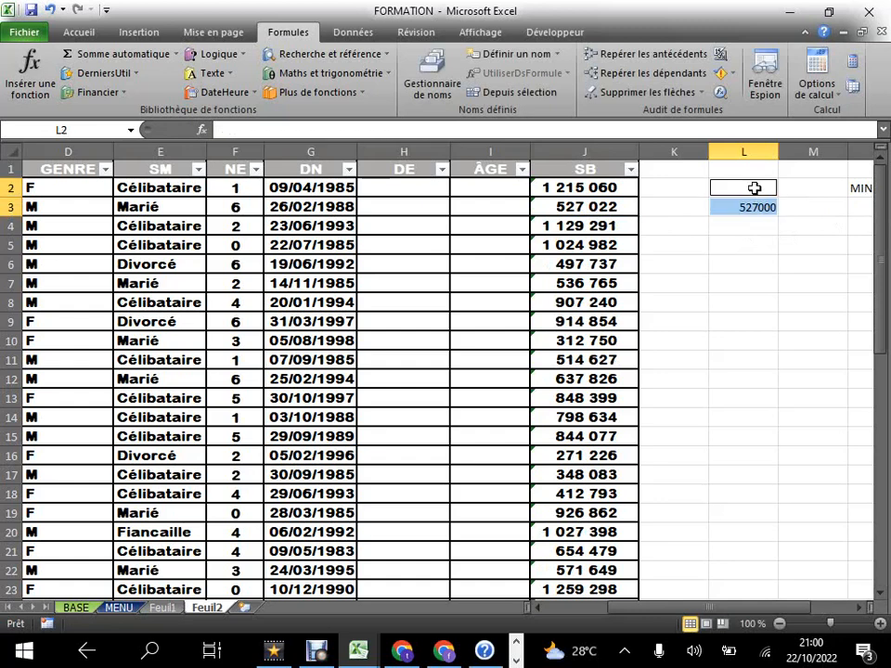
pyautogui.hotkey('ctrl', 'c')
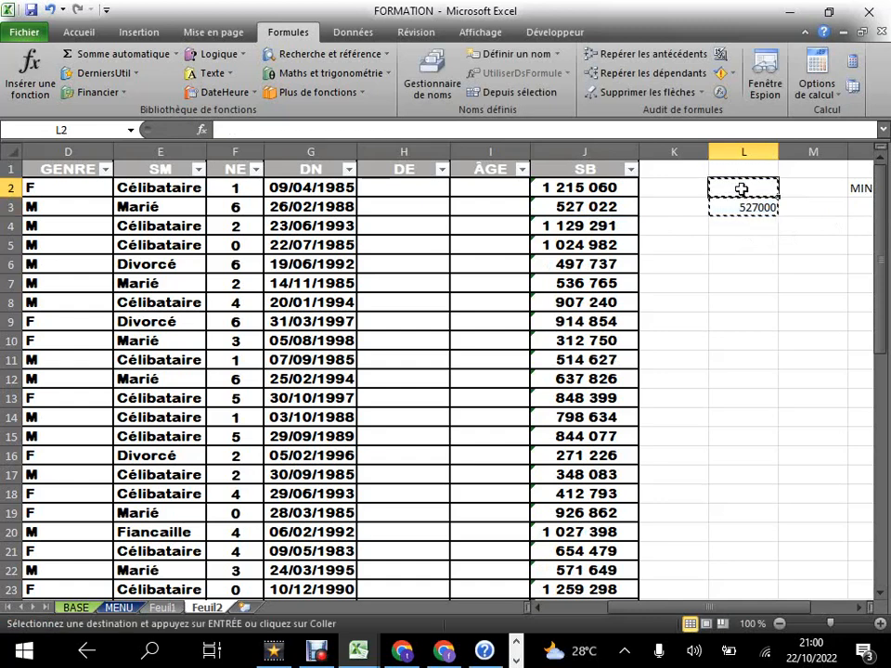
pyautogui.click(748, 283)
pyautogui.click(748, 206)
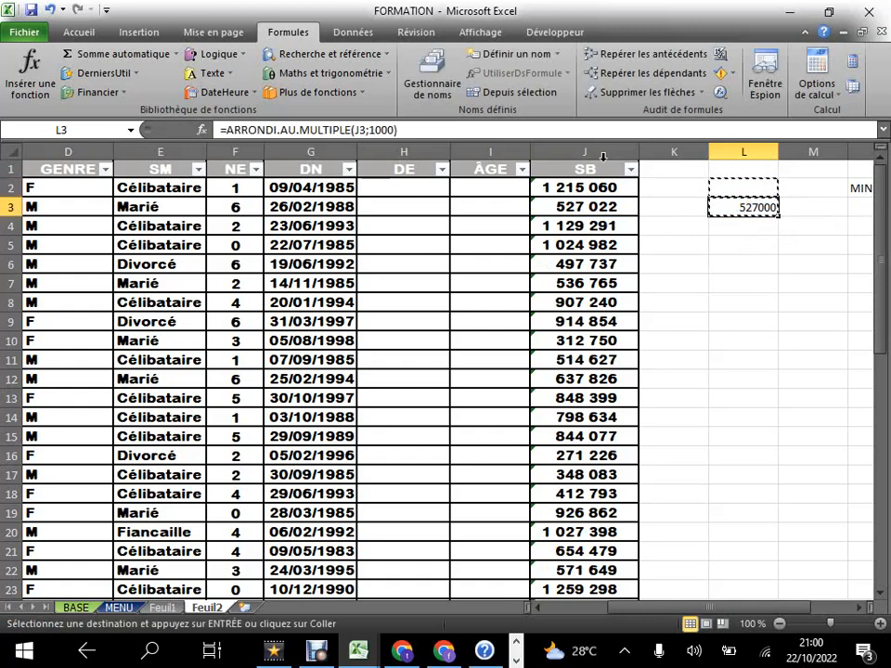
pyautogui.hotkey('ctrl', 'c')
pyautogui.click(729, 191)
pyautogui.hotkey('ctrl', 'v')
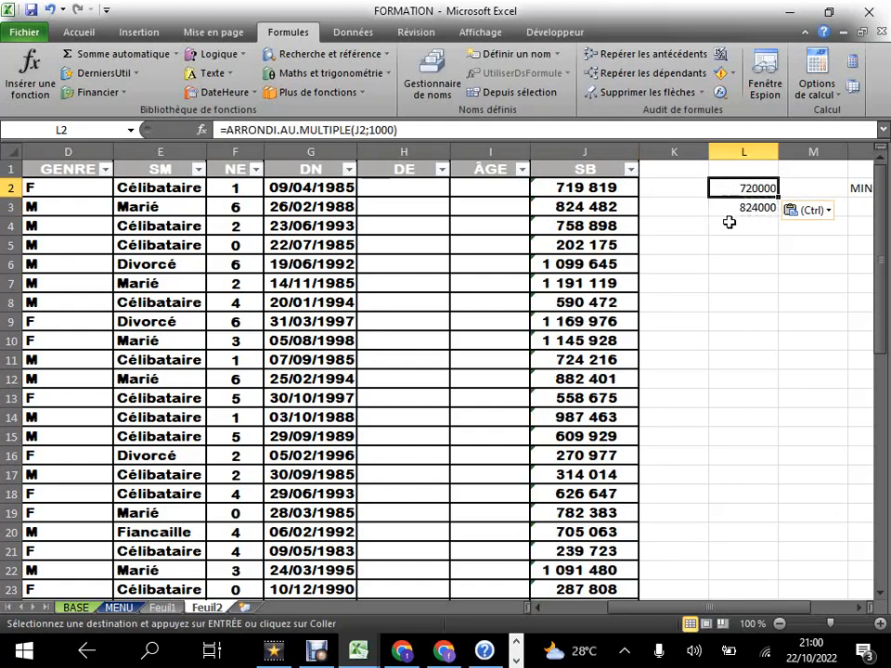
# Step: Fill the rounding formula from L2 down column L to row 51, the table's last row
pyautogui.press('Down')
pyautogui.press('Down')
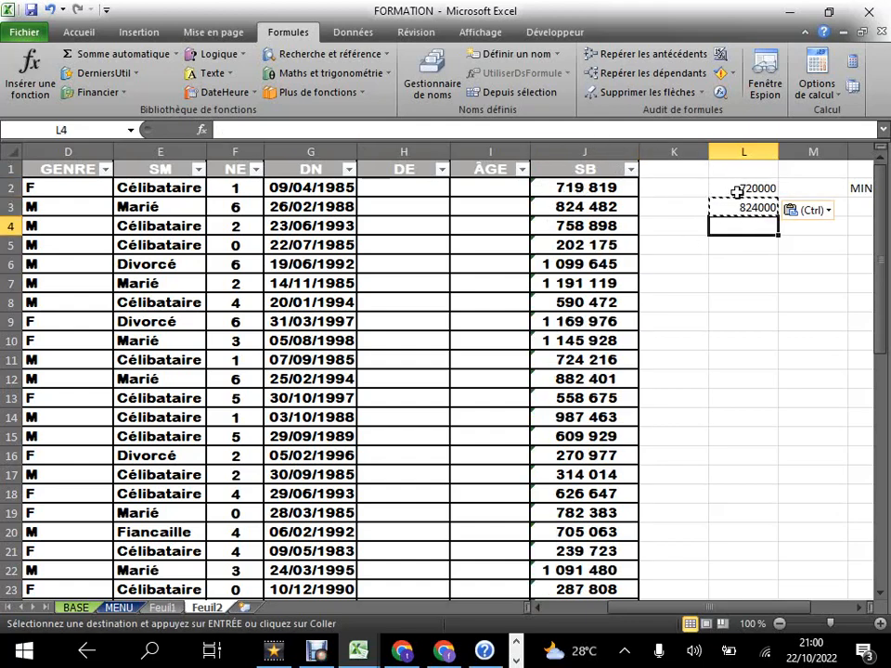
pyautogui.click(758, 190)
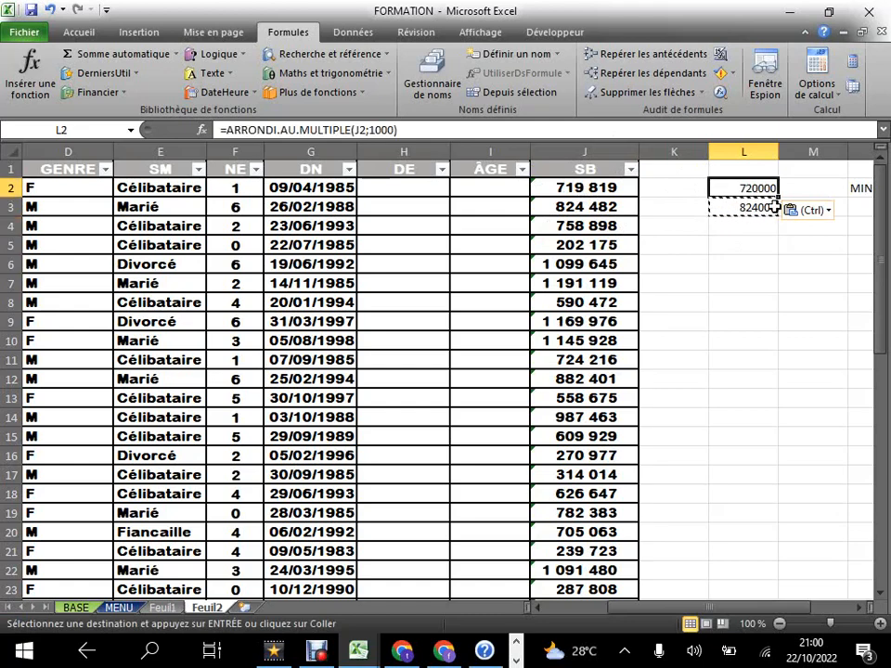
pyautogui.moveTo(777, 196); pyautogui.dragTo(741, 473)
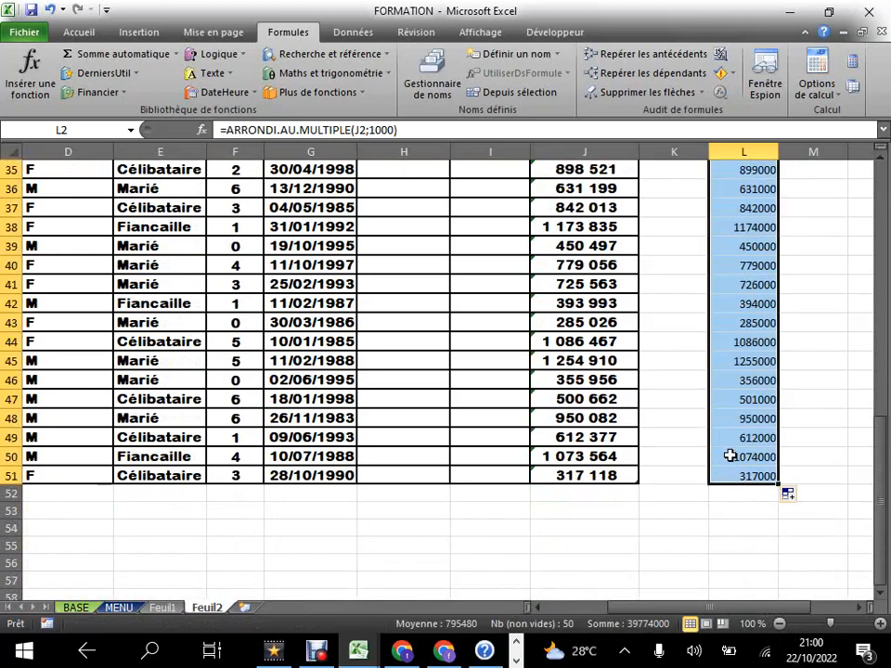
# Step: Copy the rounded amounts in L2:L51 and paste them as values only over the SB column from J2
pyautogui.scroll(1, 765, 374)
pyautogui.scroll(6, 782, 334)
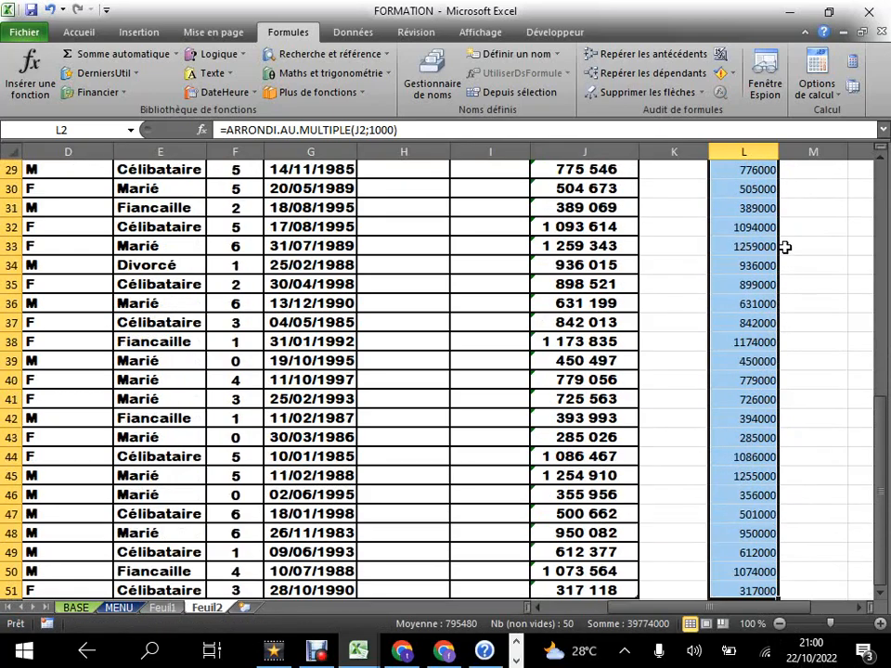
pyautogui.scroll(2, 792, 222)
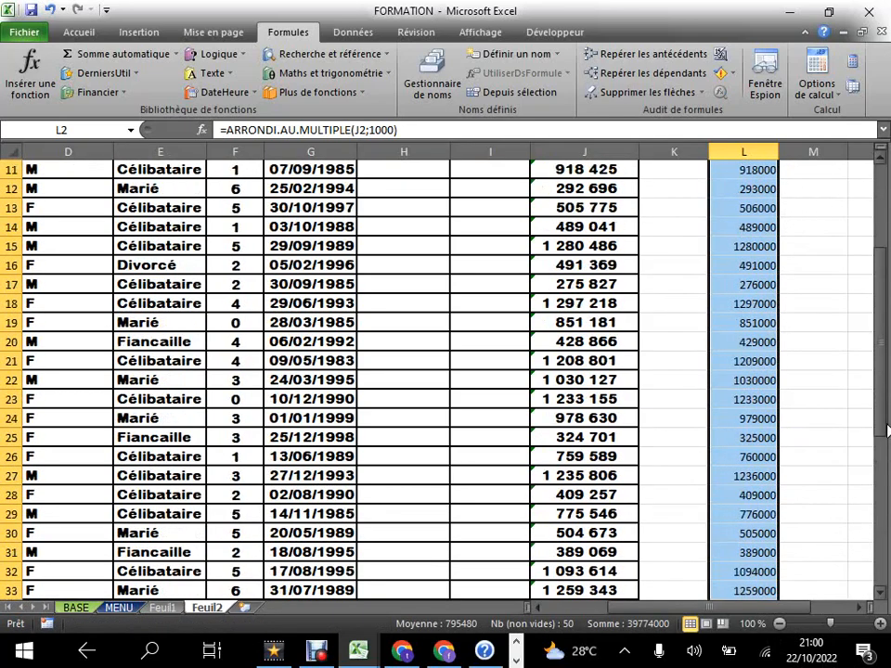
pyautogui.moveTo(877, 334); pyautogui.dragTo(873, 242)
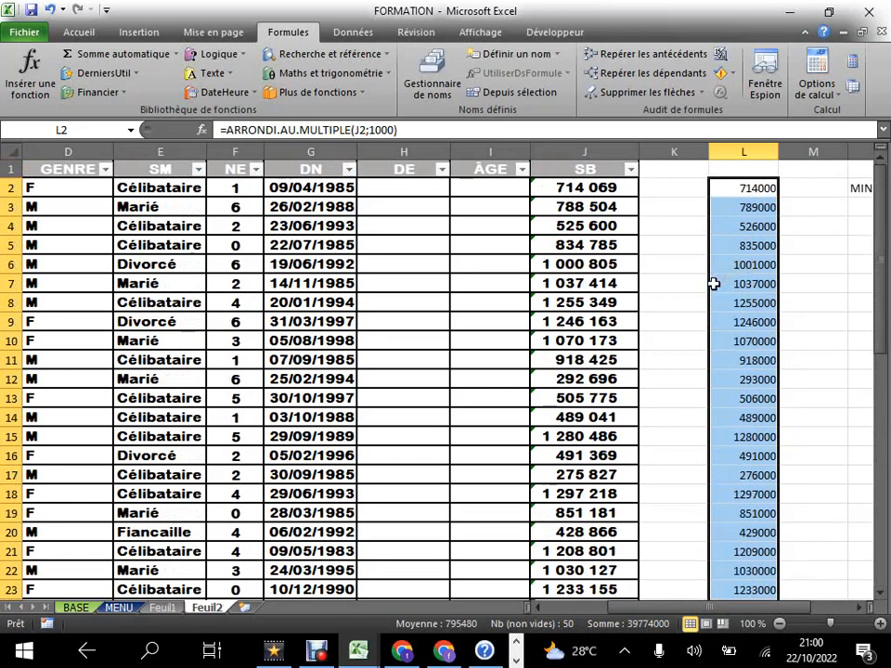
pyautogui.hotkey('ctrl', 'c')
pyautogui.click(576, 185)
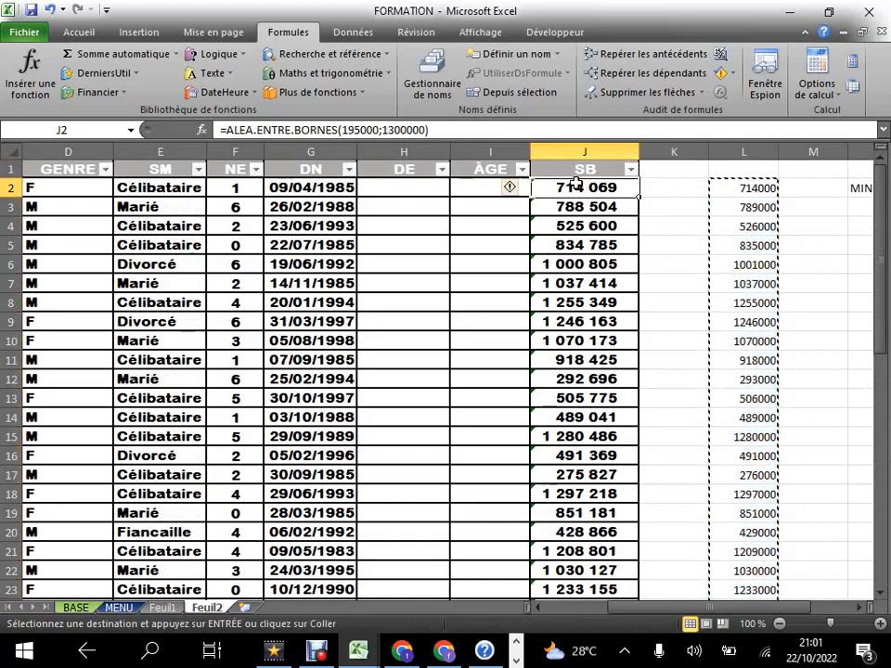
pyautogui.rightClick(574, 187)
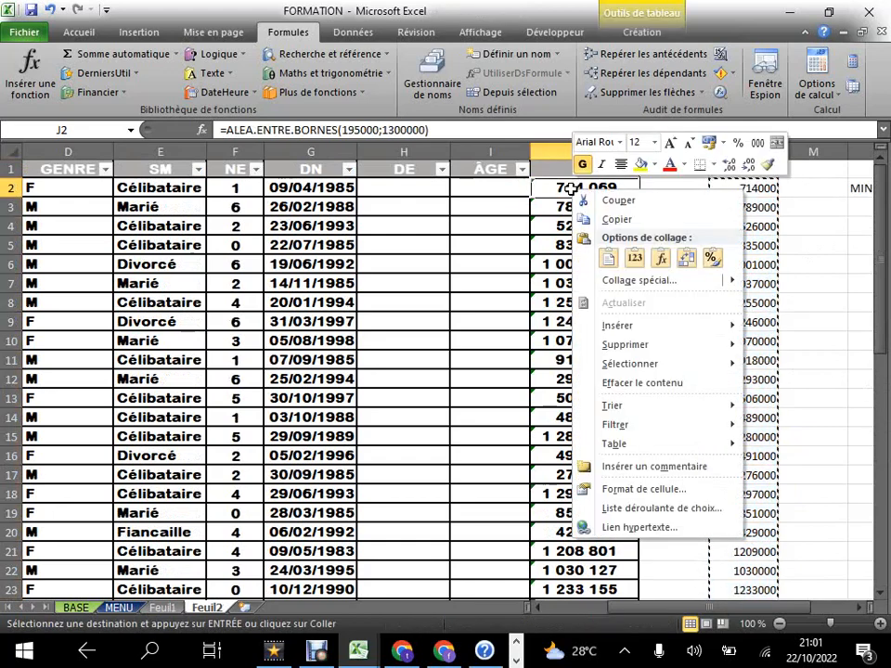
pyautogui.click(636, 260)
pyautogui.click(647, 263)
pyautogui.click(581, 242)
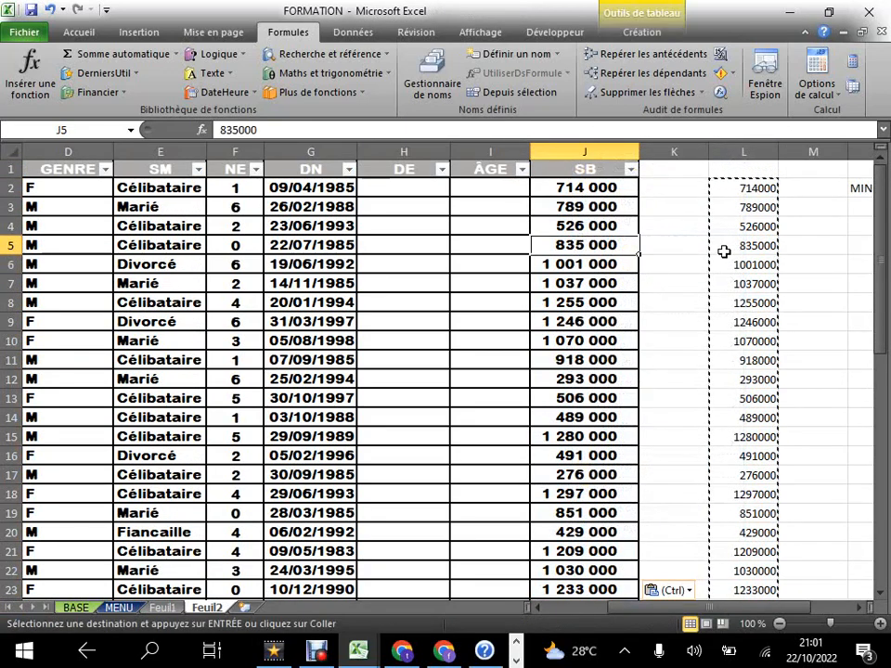
# Step: Delete the whole helper column L and save the workbook, accepting the privacy warning
pyautogui.click(734, 146)
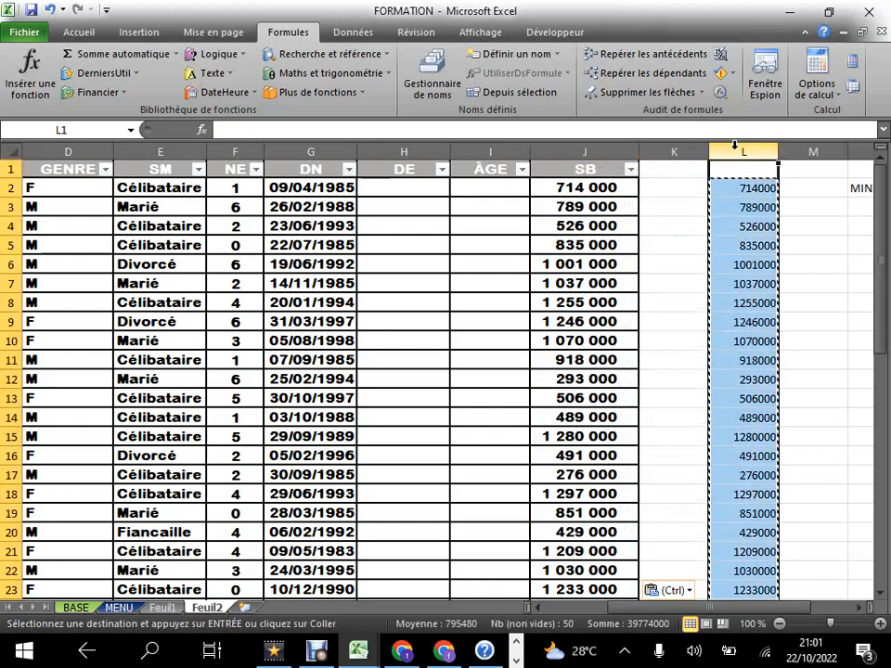
pyautogui.rightClick(734, 145)
pyautogui.click(609, 281)
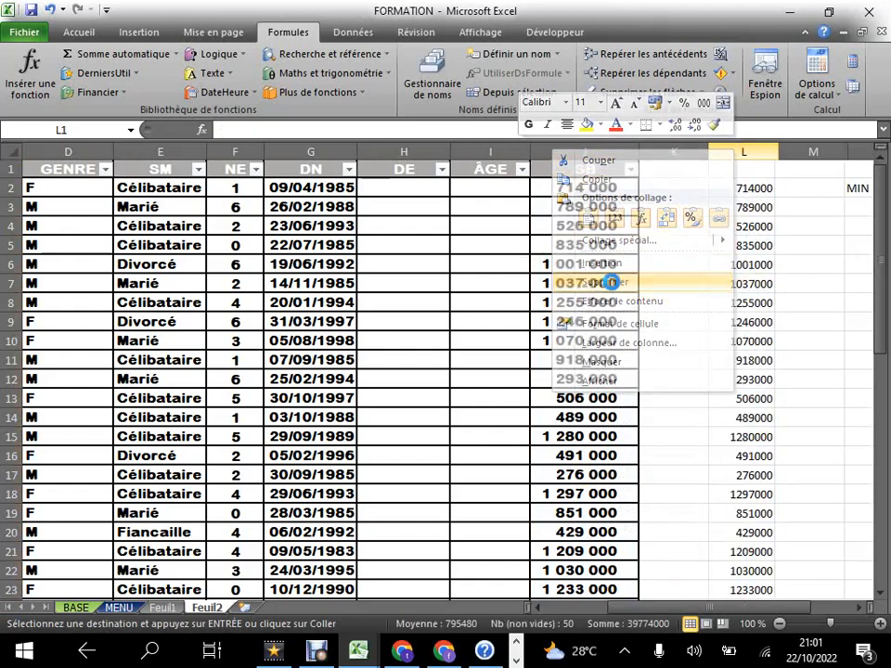
pyautogui.click(654, 287)
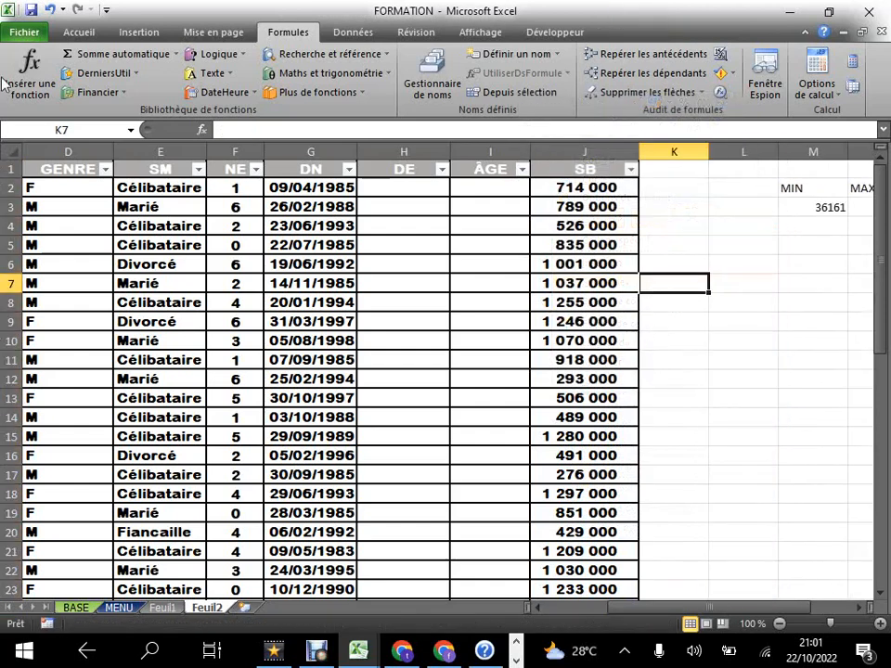
pyautogui.click(30, 11)
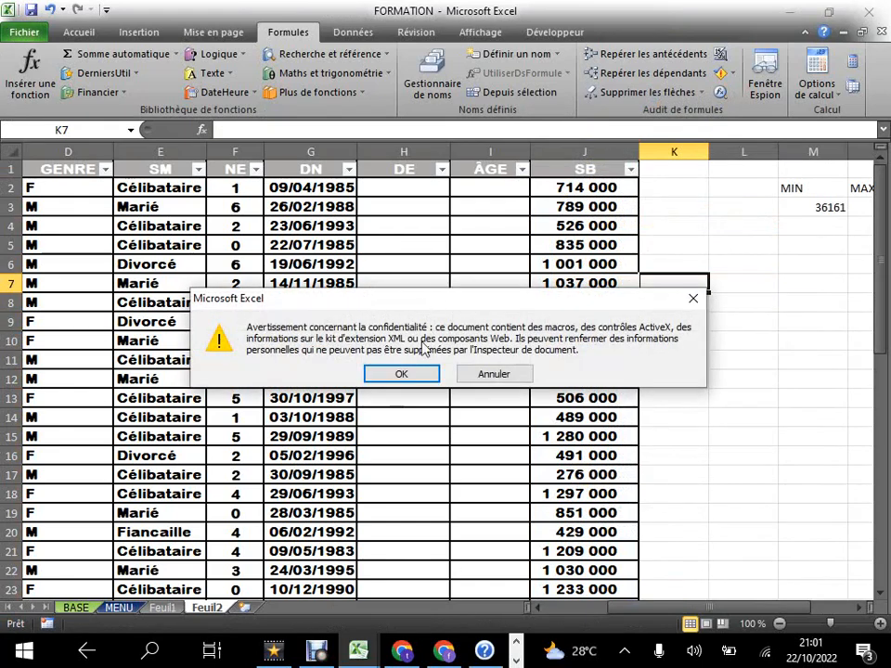
pyautogui.click(405, 375)
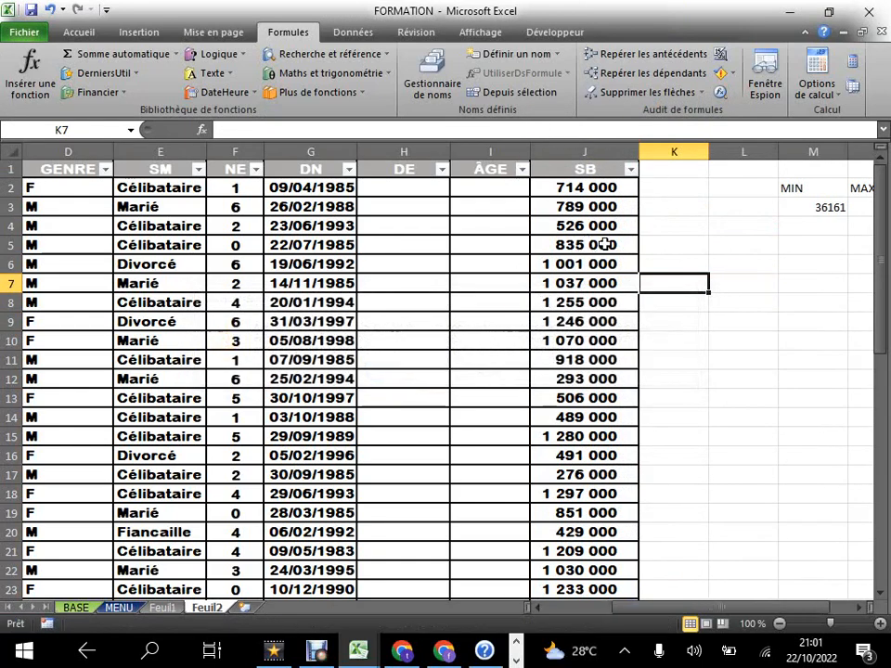
# Step: Examine the rounded amounts down the whole SB column, from the first record to the empty cells below row 51
pyautogui.click(568, 208)
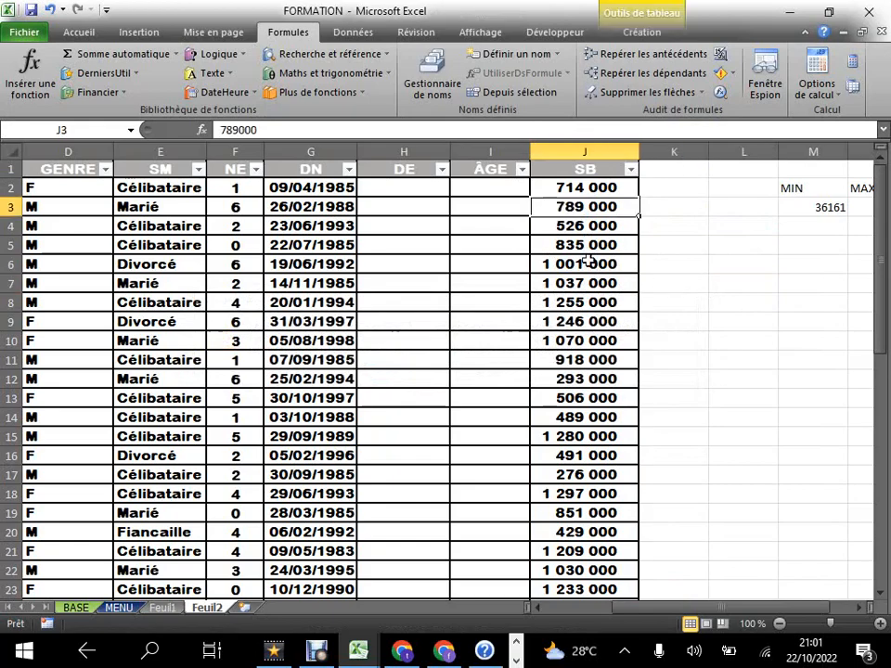
pyautogui.scroll(-3, 601, 441)
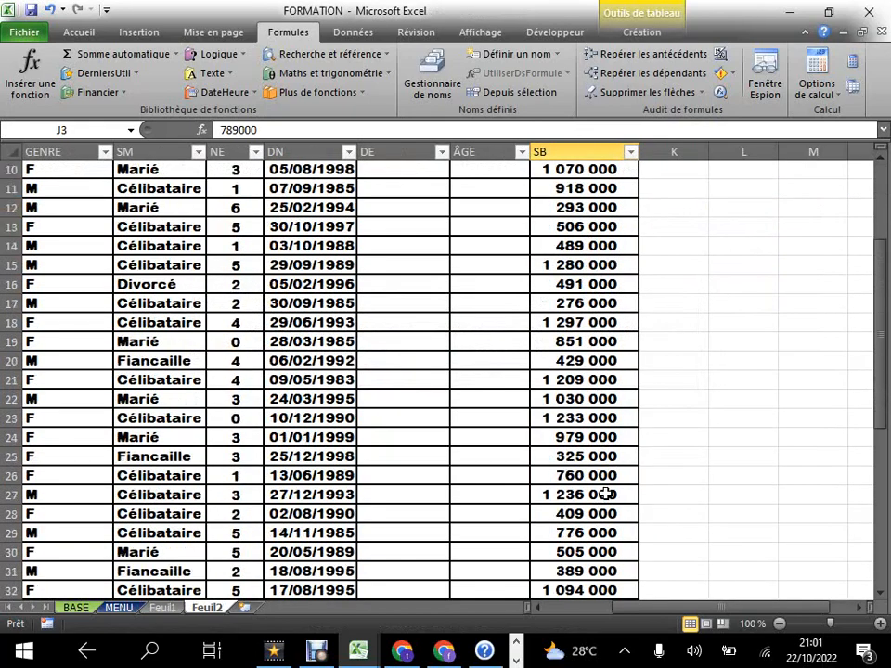
pyautogui.scroll(-6, 608, 506)
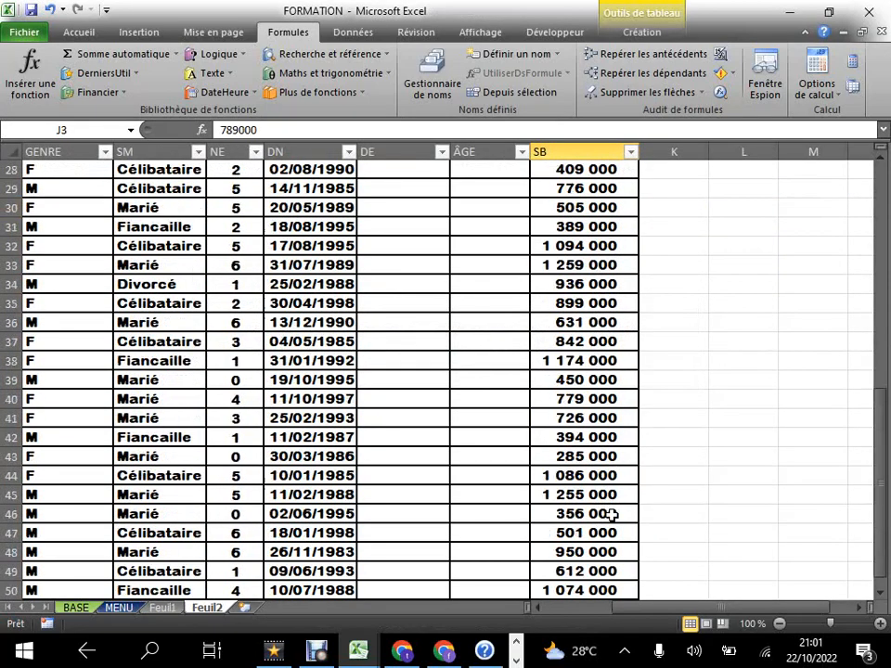
pyautogui.scroll(2, 611, 513)
pyautogui.scroll(-1, 613, 517)
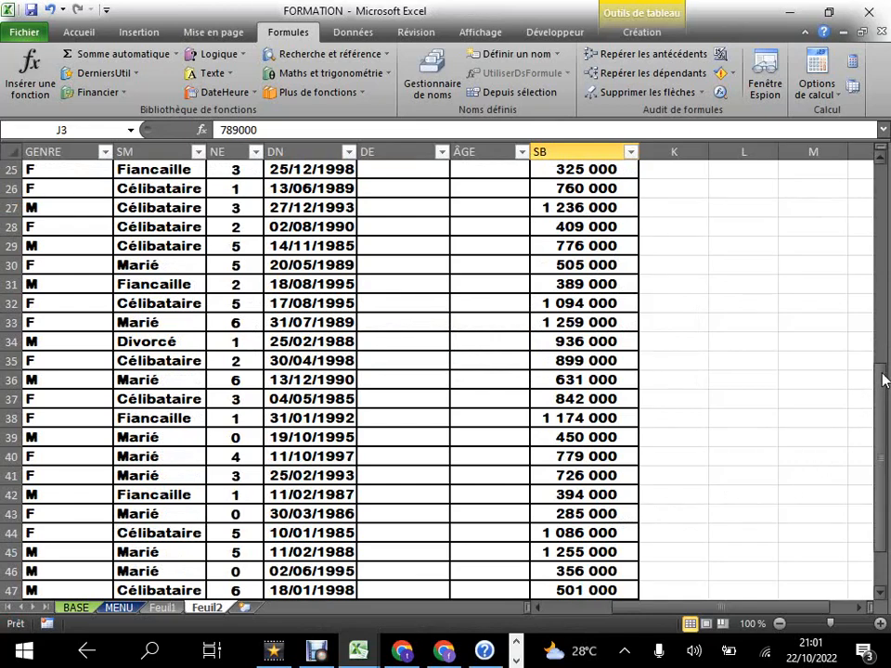
pyautogui.moveTo(883, 384); pyautogui.dragTo(884, 406)
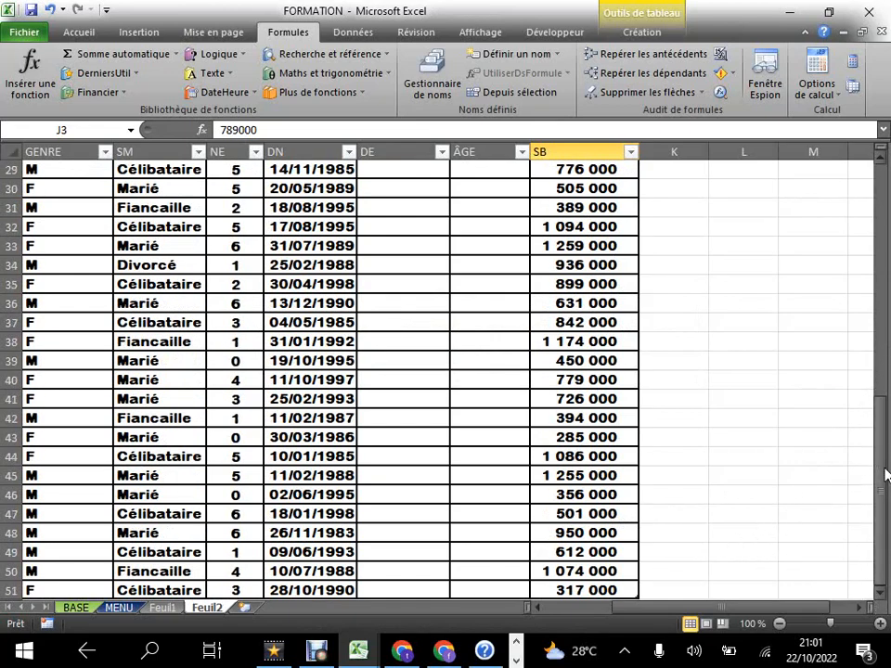
pyautogui.moveTo(881, 470); pyautogui.dragTo(882, 209)
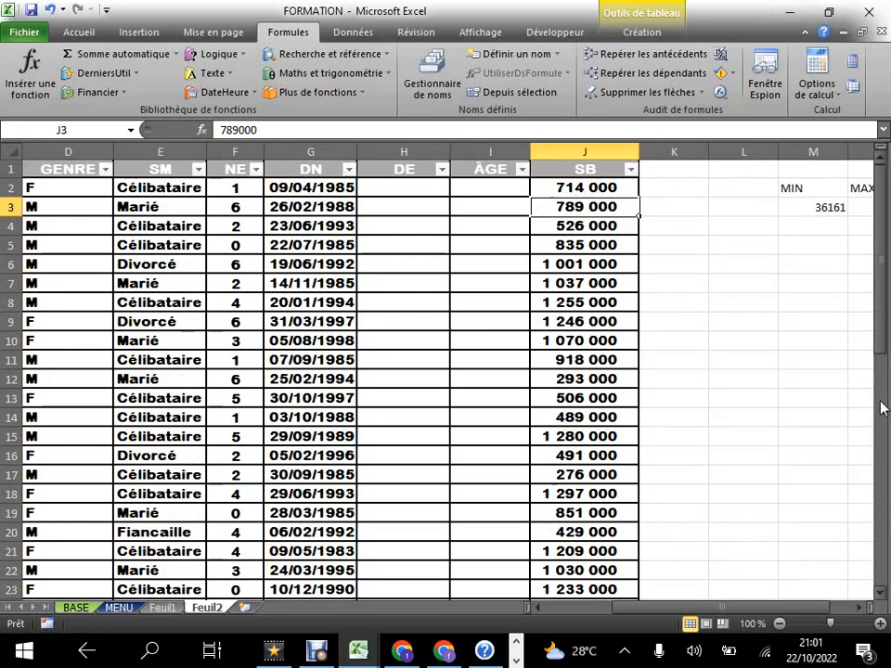
pyautogui.moveTo(881, 232); pyautogui.dragTo(882, 491)
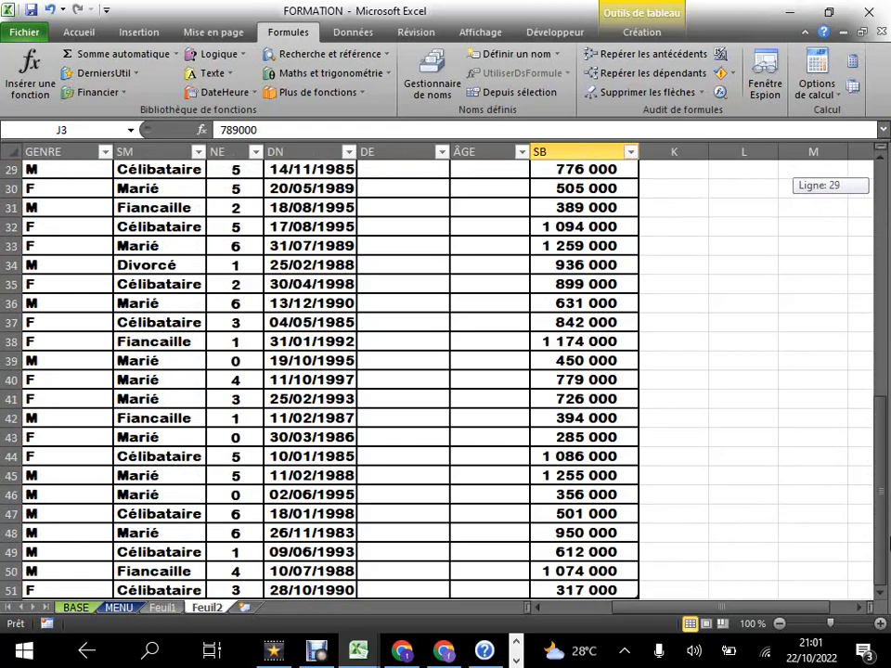
pyautogui.click(879, 598)
pyautogui.click(880, 598)
pyautogui.click(880, 598)
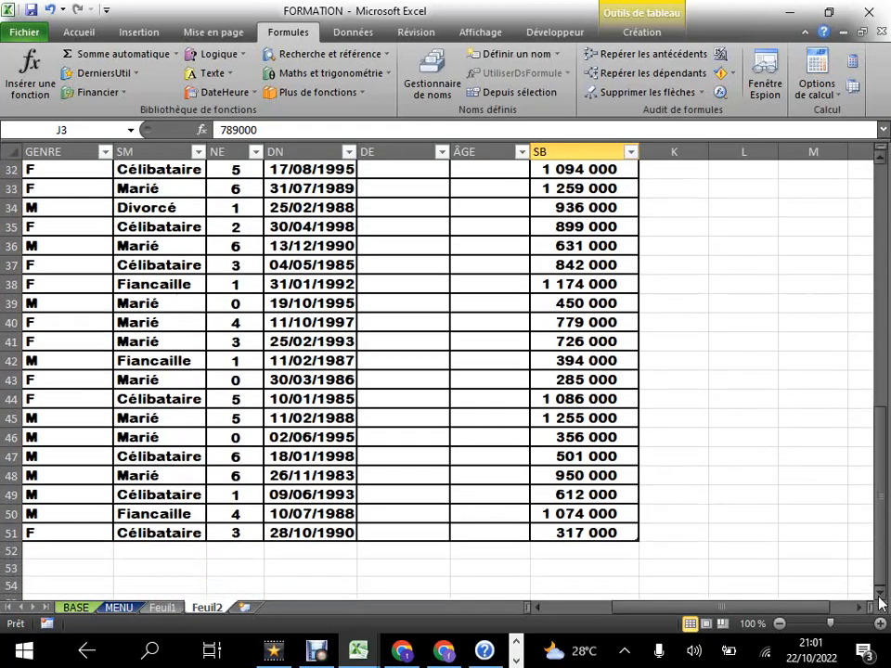
pyautogui.click(880, 599)
pyautogui.click(880, 599)
pyautogui.click(879, 599)
pyautogui.click(578, 495)
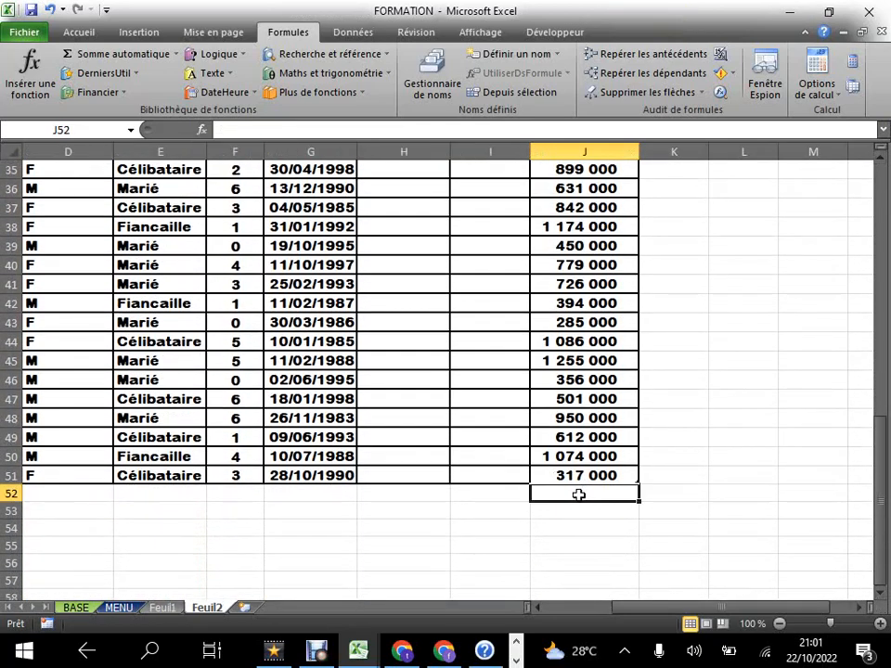
pyautogui.moveTo(572, 522); pyautogui.dragTo(574, 516)
pyautogui.click(583, 490)
pyautogui.click(564, 513)
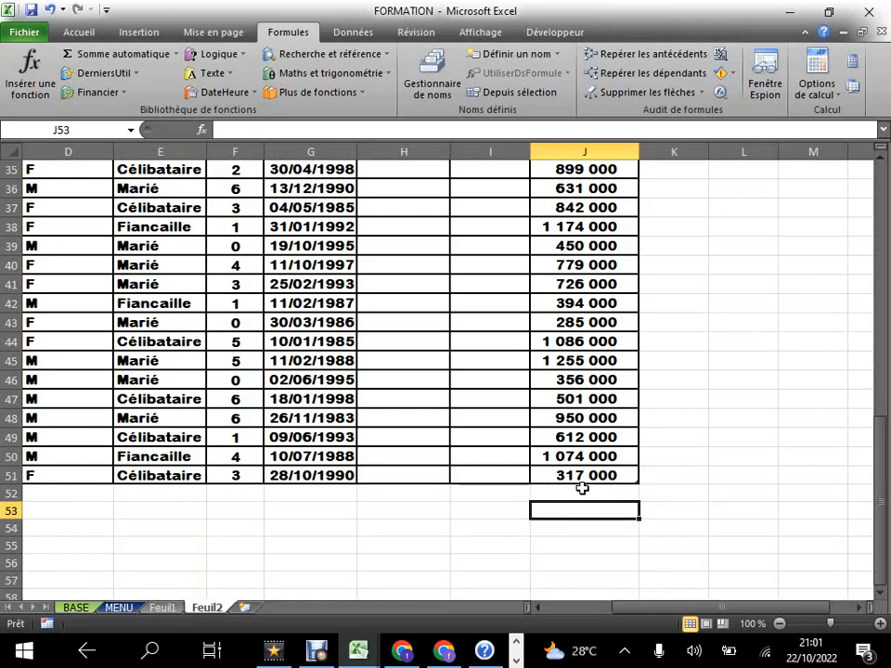
# Step: Review the SB amounts up to the header row and back down to the blank cells under the table
pyautogui.click(580, 491)
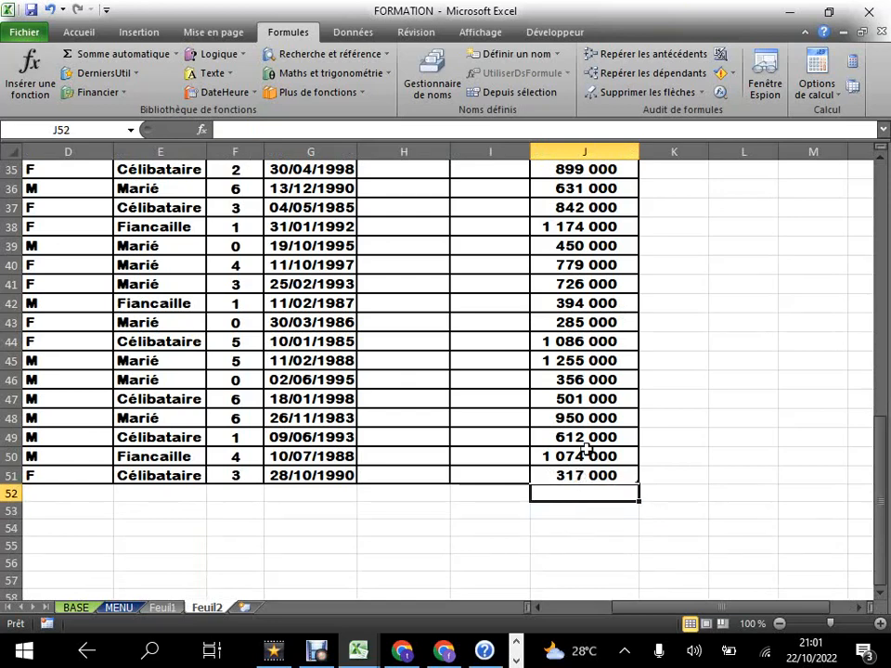
pyautogui.click(583, 543)
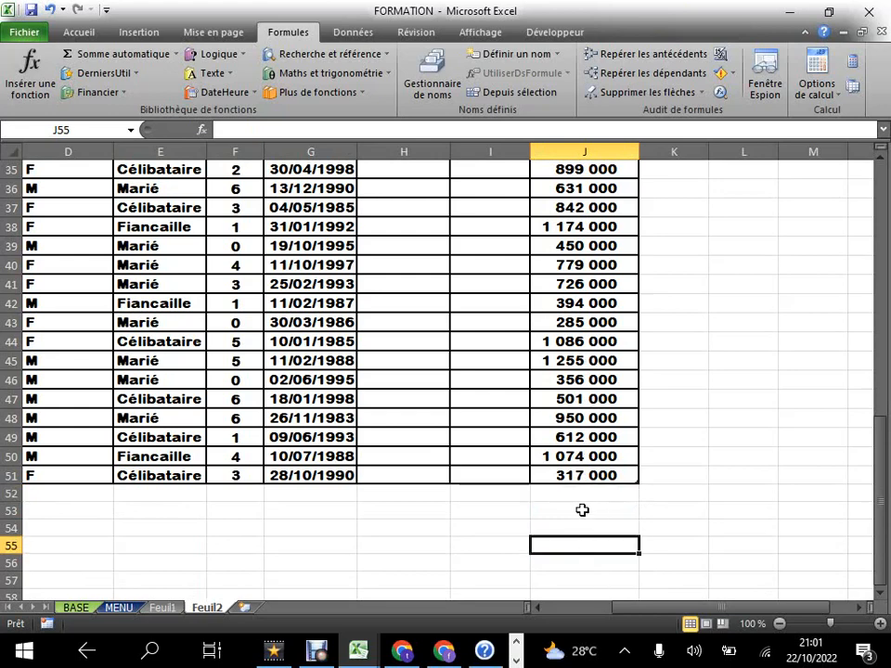
pyautogui.click(581, 497)
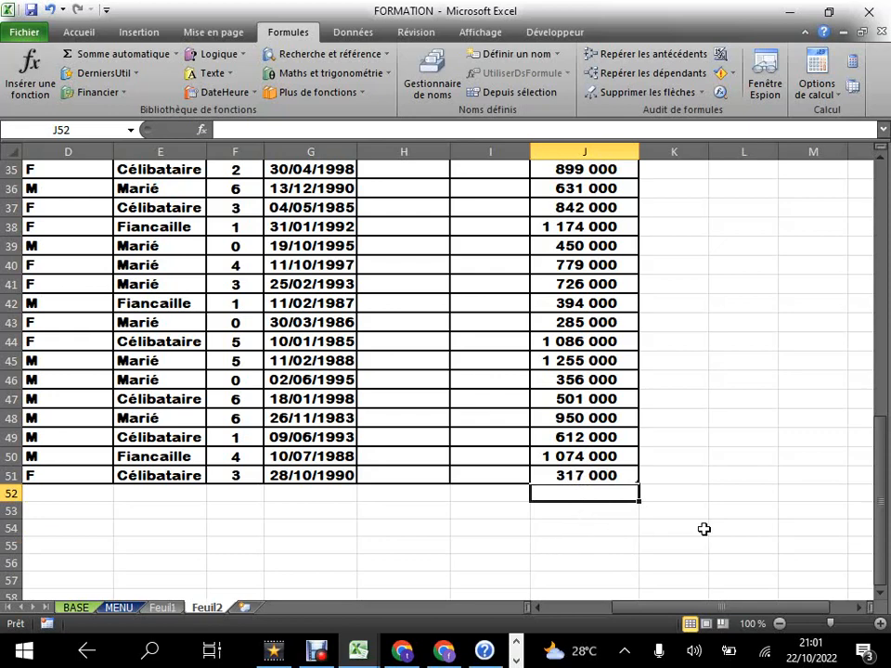
pyautogui.click(572, 520)
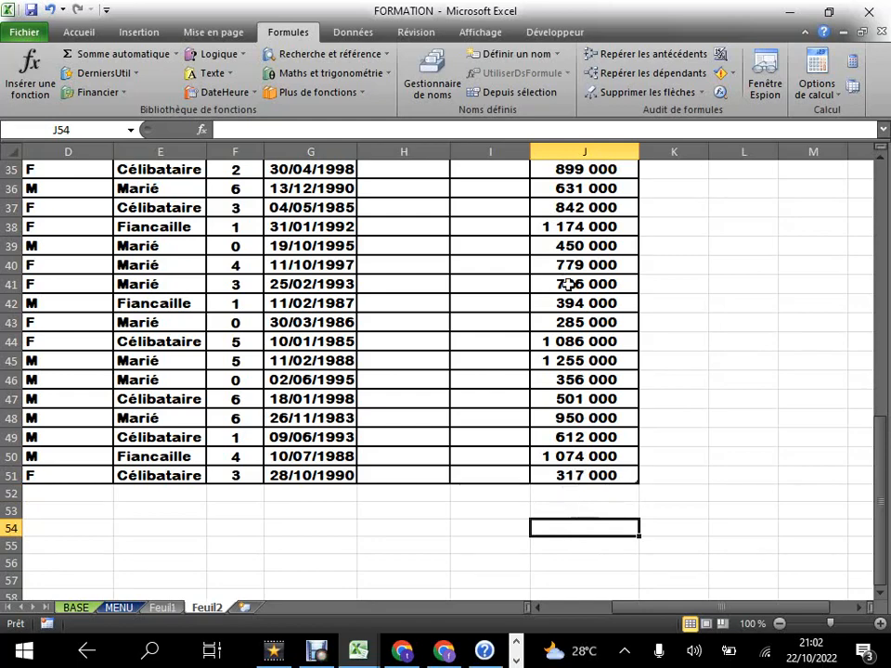
pyautogui.scroll(1, 575, 316)
pyautogui.scroll(5, 576, 316)
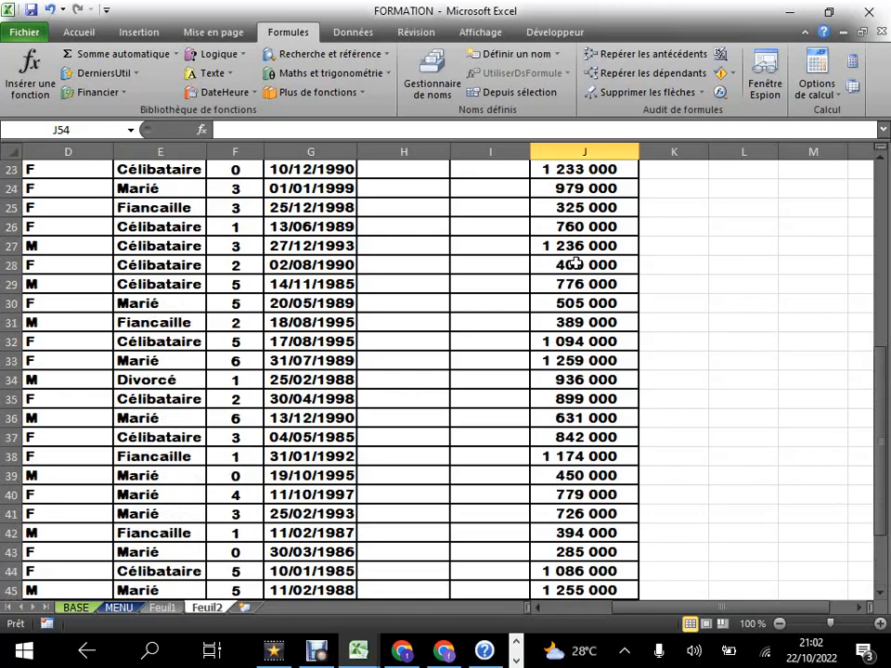
pyautogui.scroll(4, 591, 255)
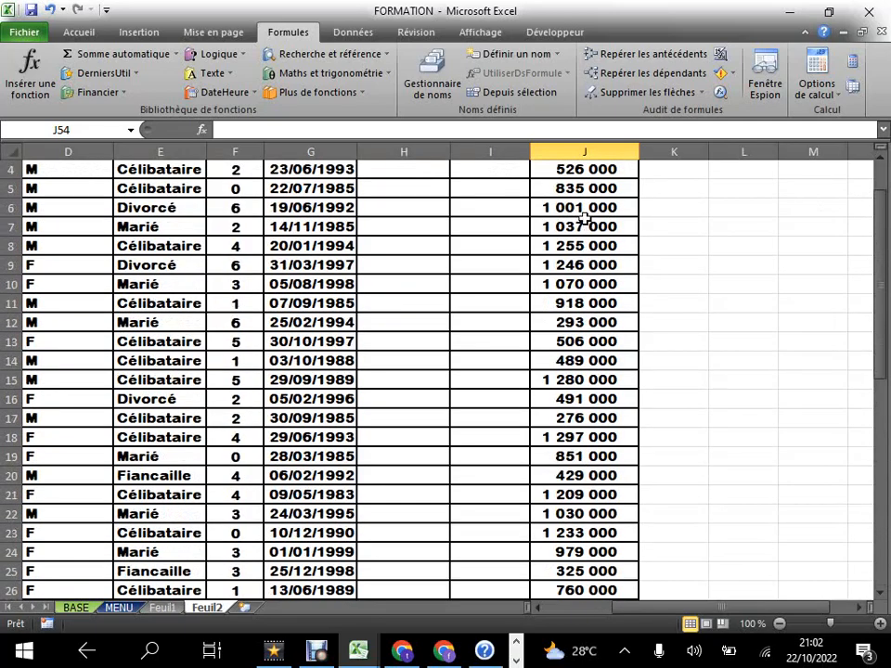
pyautogui.scroll(1, 616, 251)
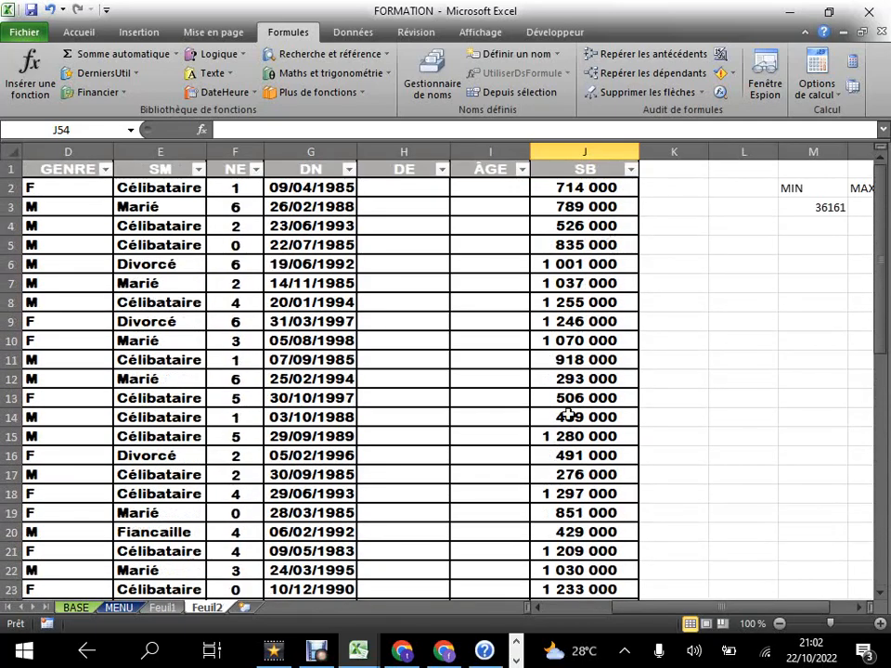
pyautogui.scroll(-5, 568, 415)
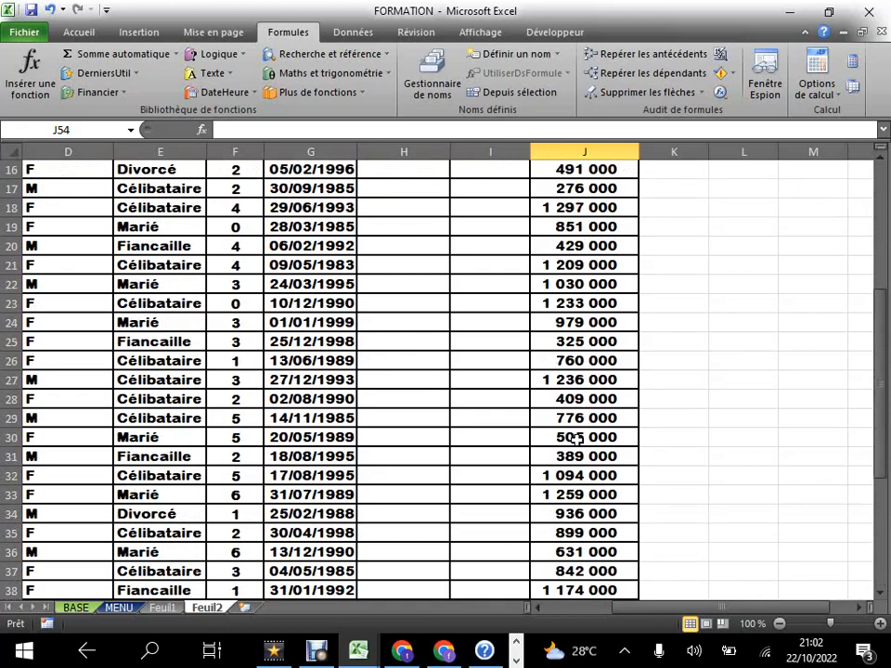
pyautogui.scroll(-4, 578, 440)
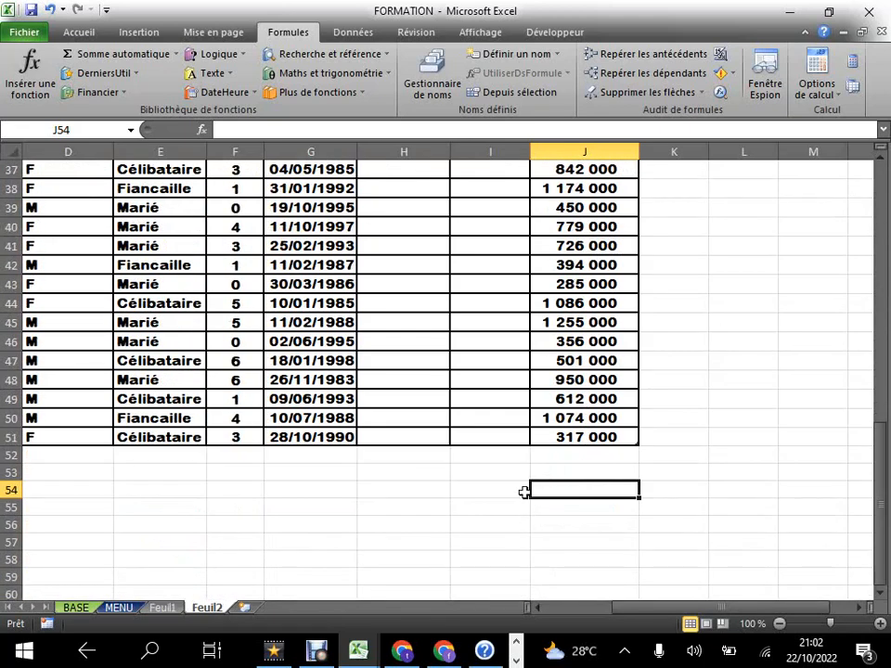
pyautogui.doubleClick(570, 473)
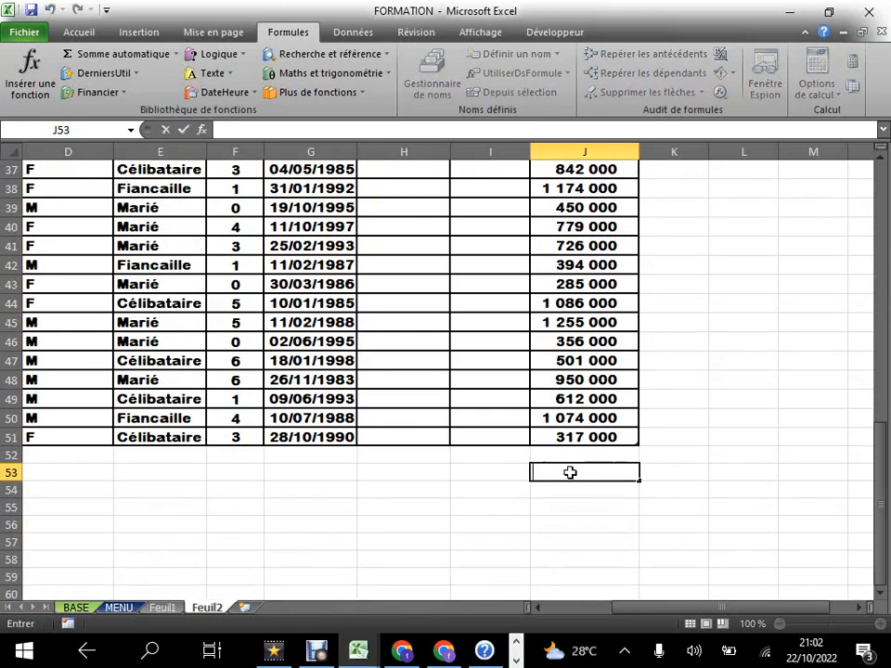
pyautogui.click(536, 509)
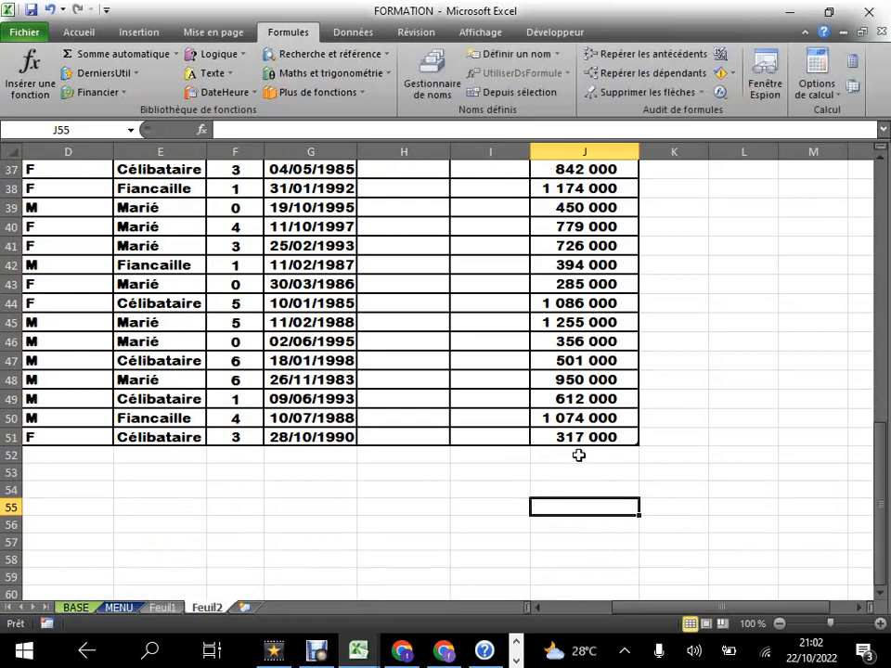
# Step: Add an automatic sum of the SB column in J52 and autofit the column width to its contents
pyautogui.click(578, 453)
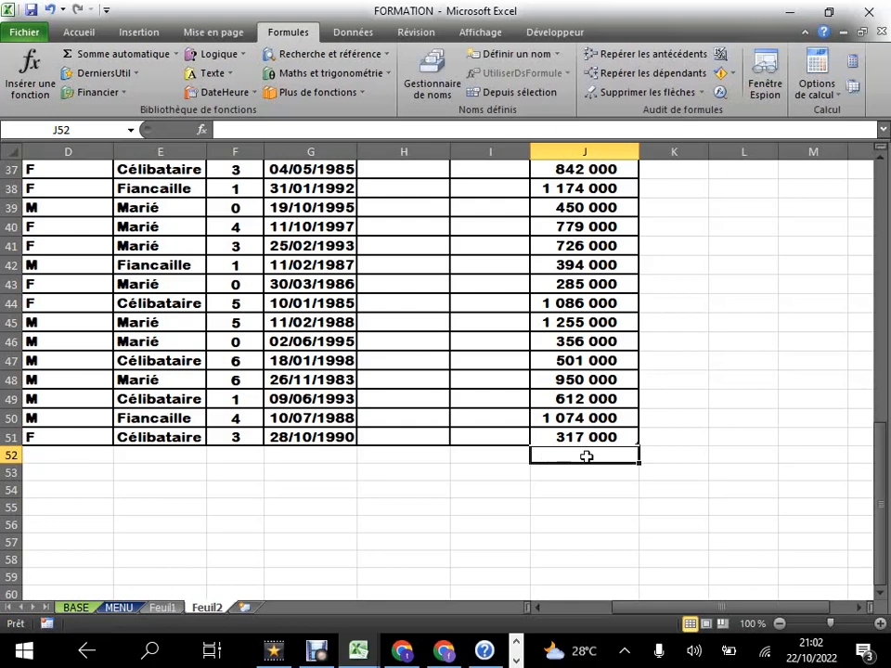
pyautogui.hotkey('alt', '=')
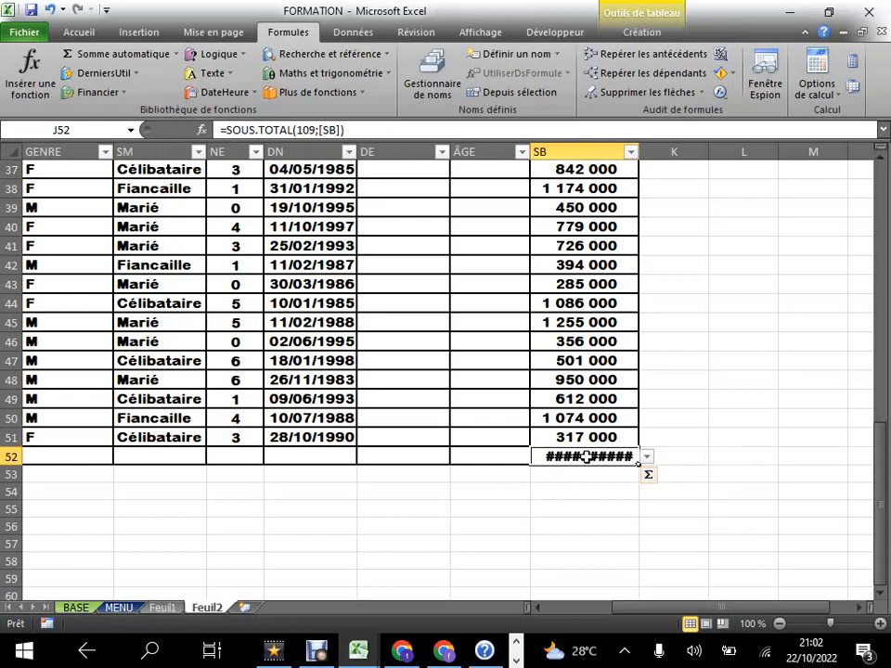
pyautogui.press('Return')
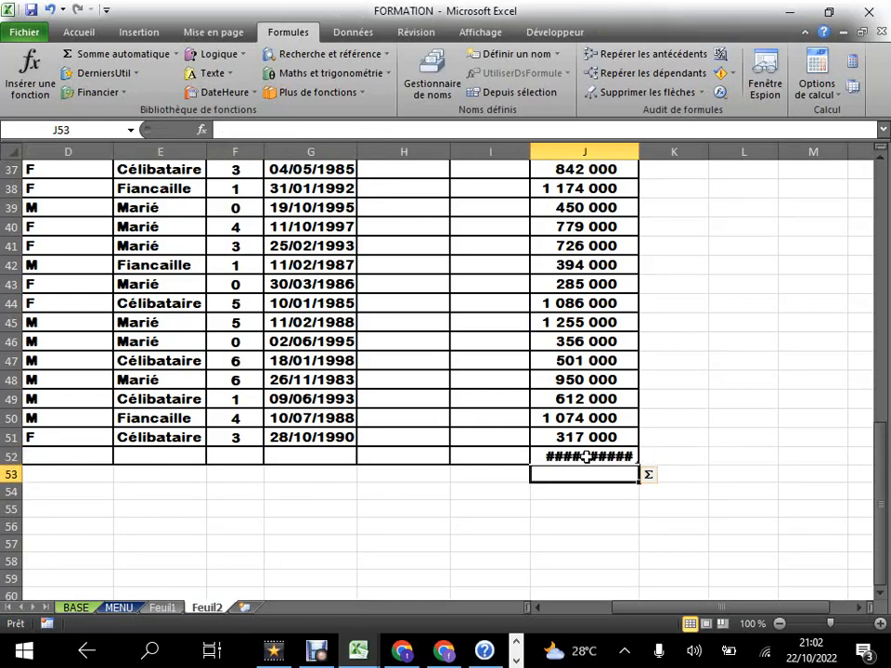
pyautogui.click(463, 461)
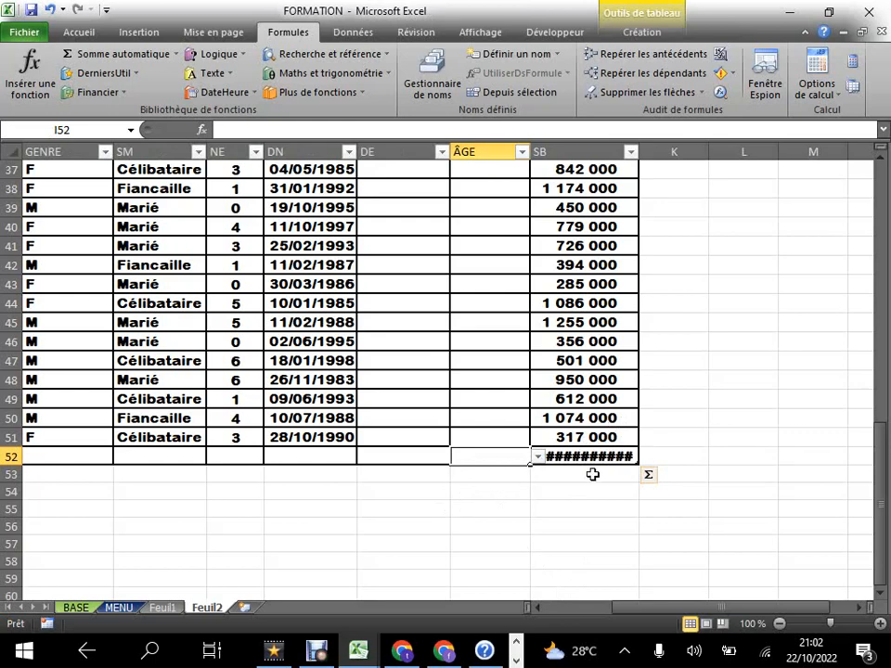
pyautogui.click(594, 455)
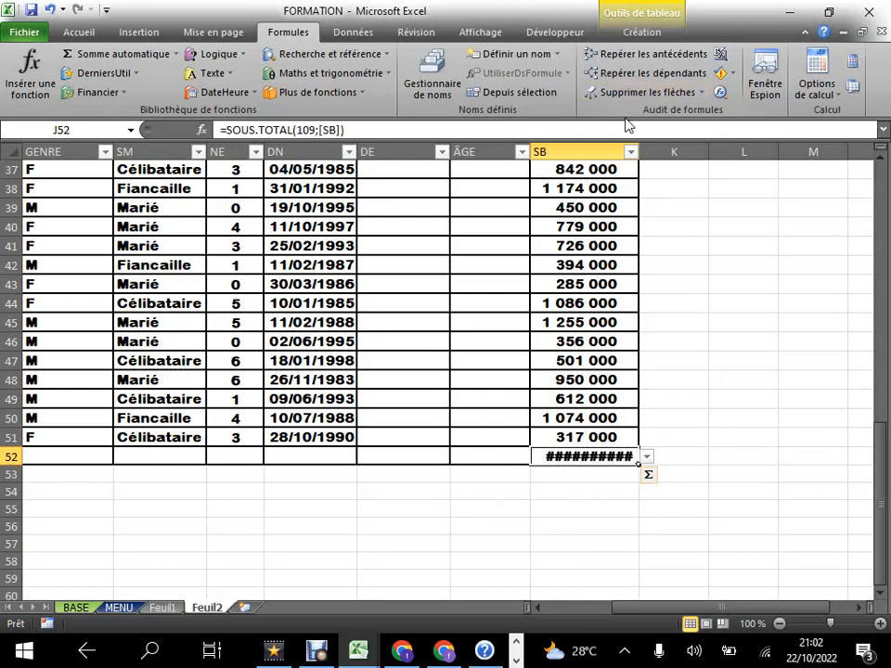
pyautogui.doubleClick(640, 152)
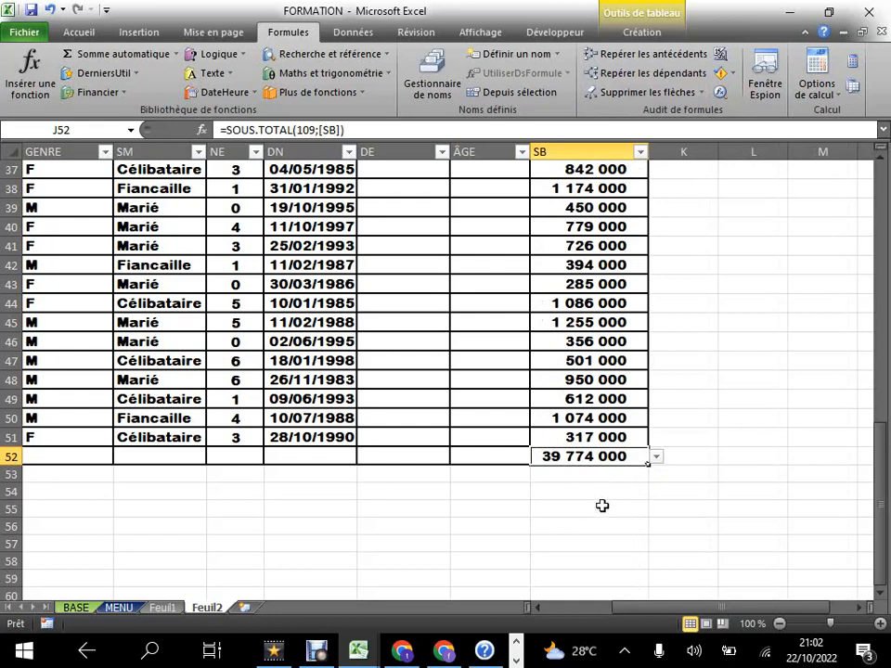
# Step: Inspect the SOUS.TOTAL formula in J52 and the column it refers to, without editing it
pyautogui.doubleClick(594, 454)
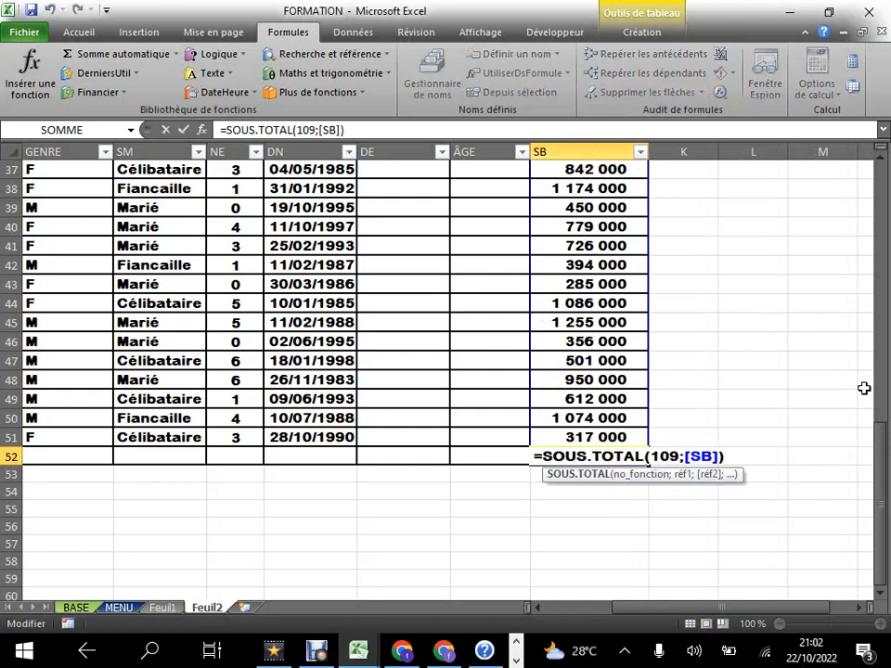
pyautogui.moveTo(881, 449); pyautogui.dragTo(856, 473)
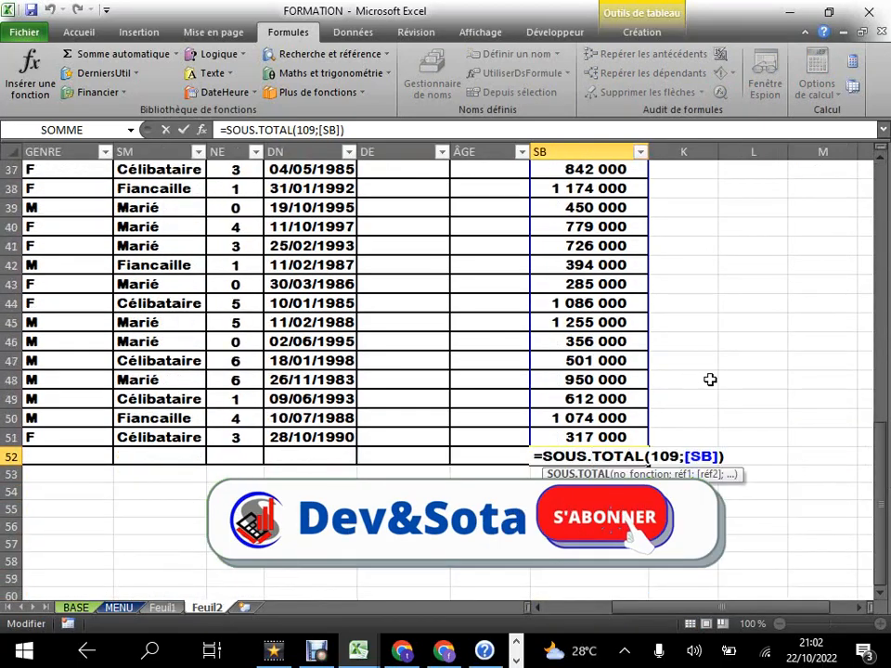
pyautogui.press('Return')
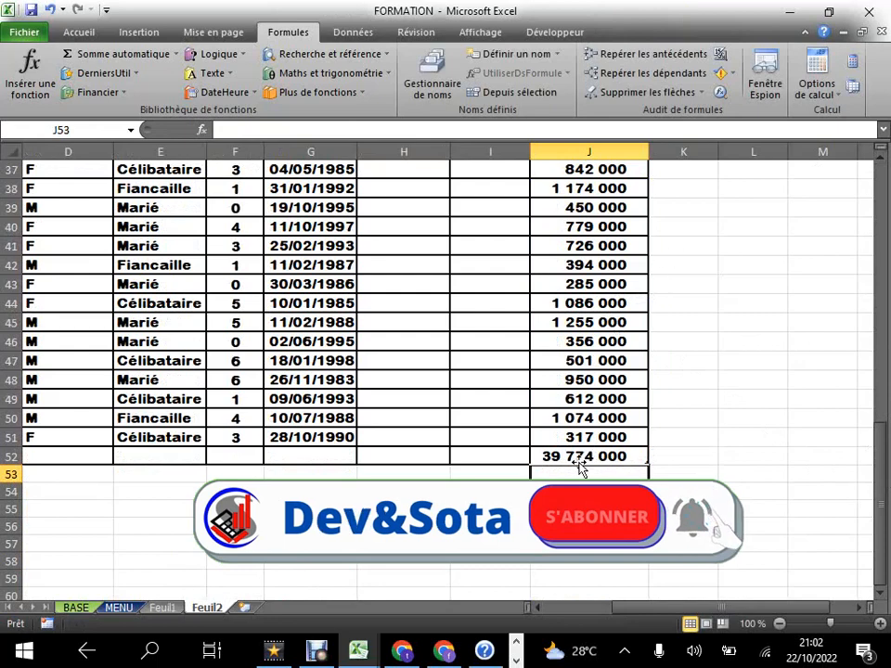
# Step: Fill the whole total row 52 with yellow
pyautogui.click(11, 456)
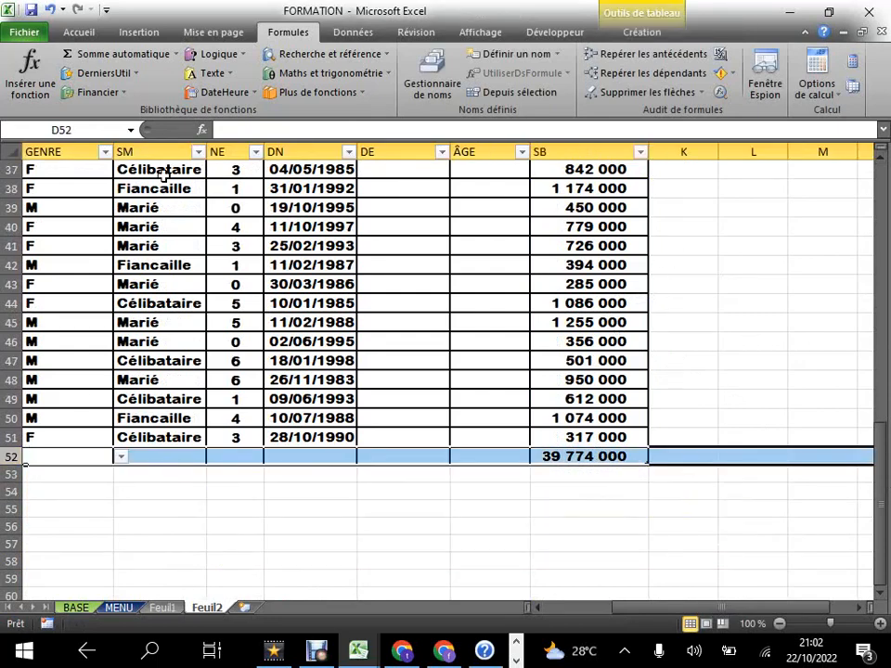
pyautogui.click(83, 33)
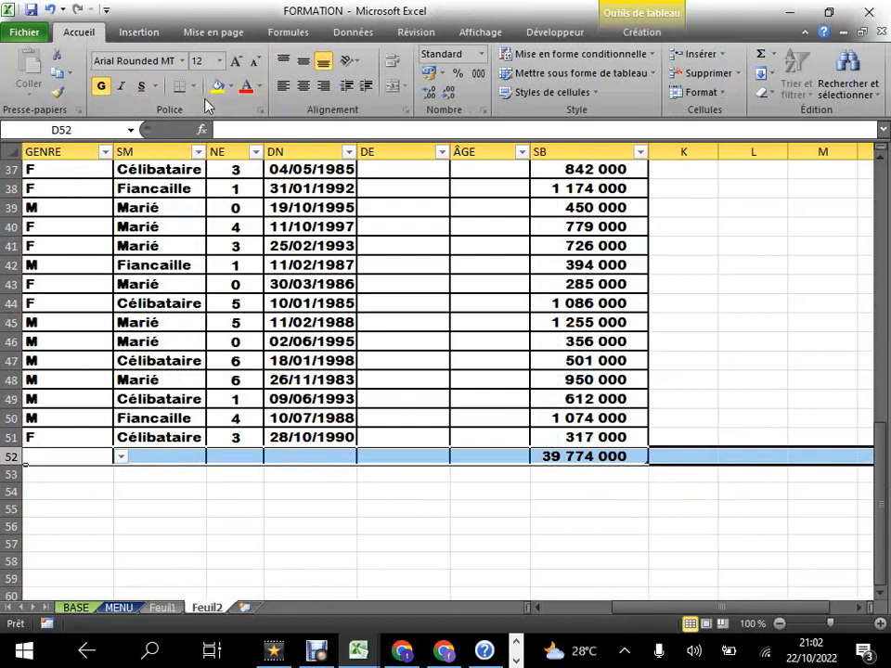
pyautogui.click(218, 85)
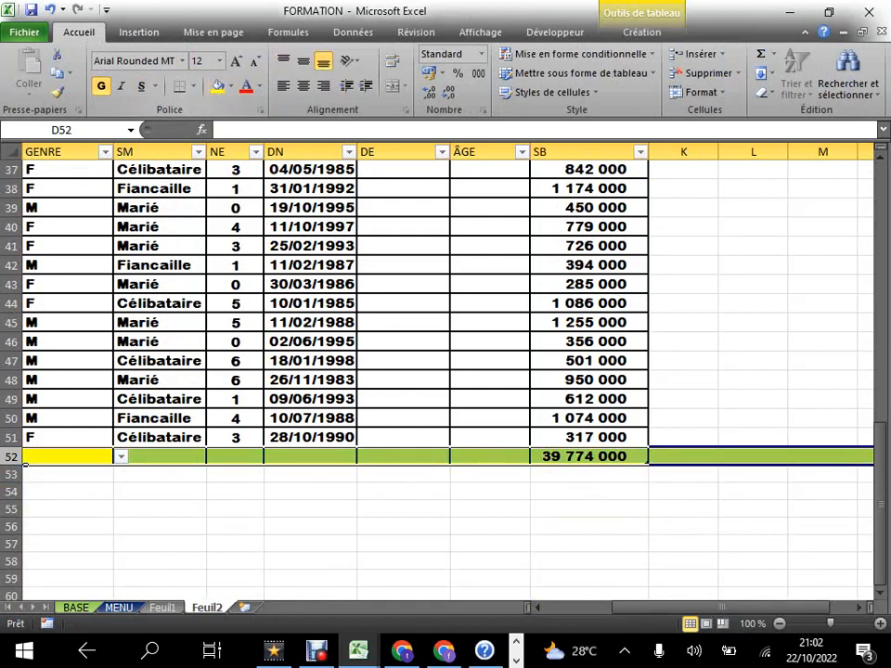
pyautogui.click(565, 548)
# Step: Enter =SOMME(Tableau13[SB]) in L52 to total the SB amounts from J2 to J51
pyautogui.click(748, 458)
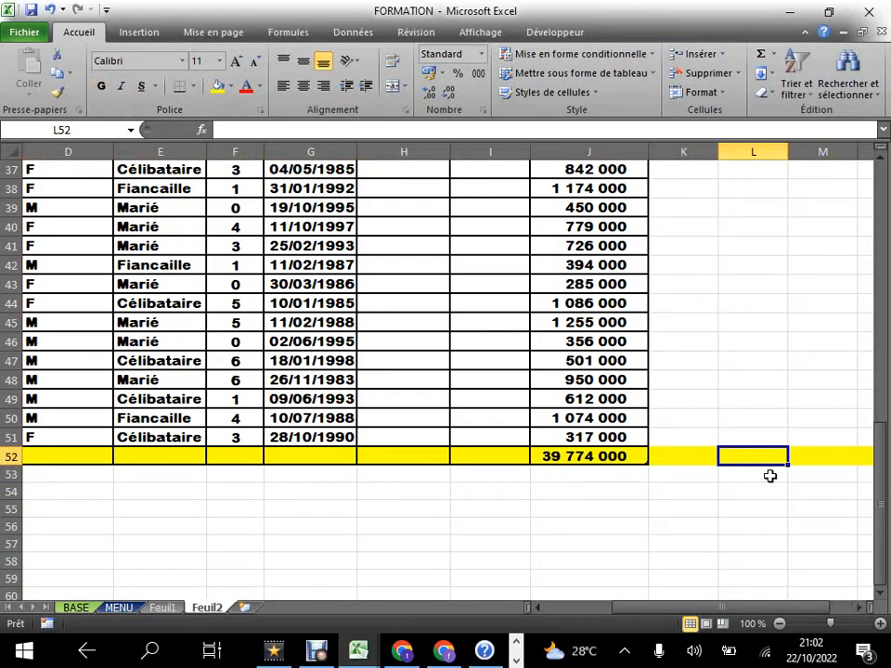
pyautogui.write('=som')
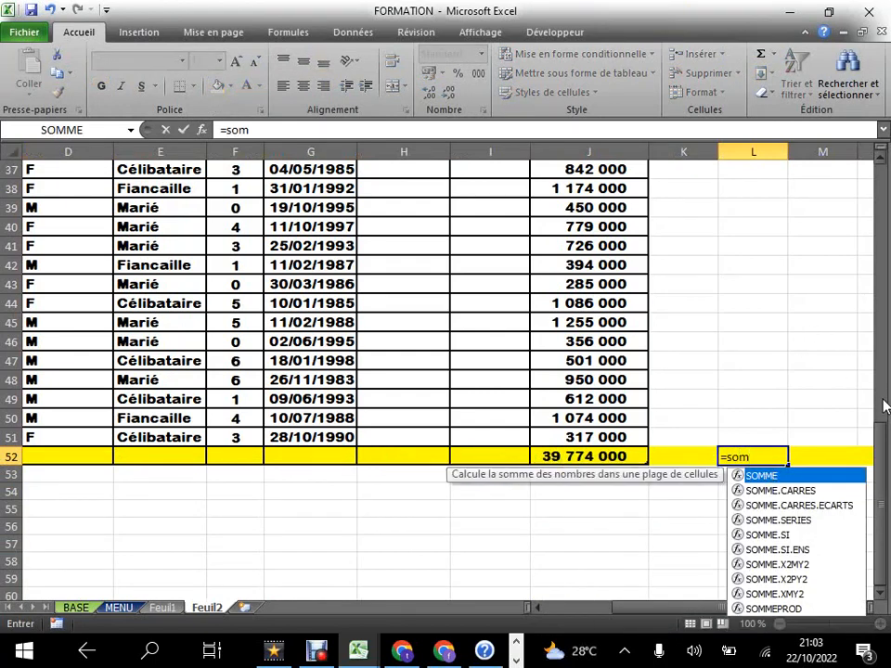
pyautogui.doubleClick(778, 476)
pyautogui.scroll(3, 727, 258)
pyautogui.scroll(9, 728, 258)
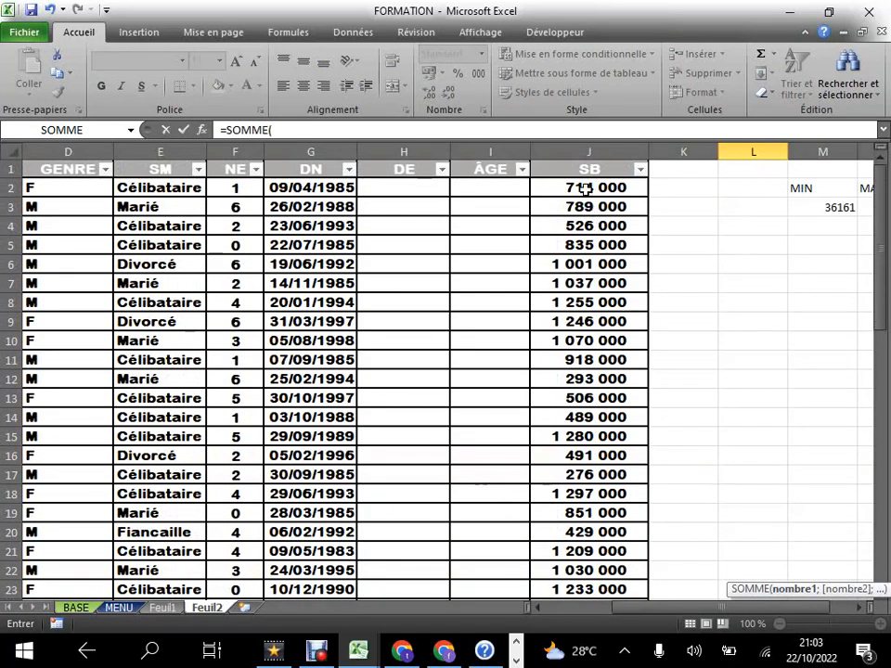
pyautogui.moveTo(586, 189); pyautogui.dragTo(583, 543)
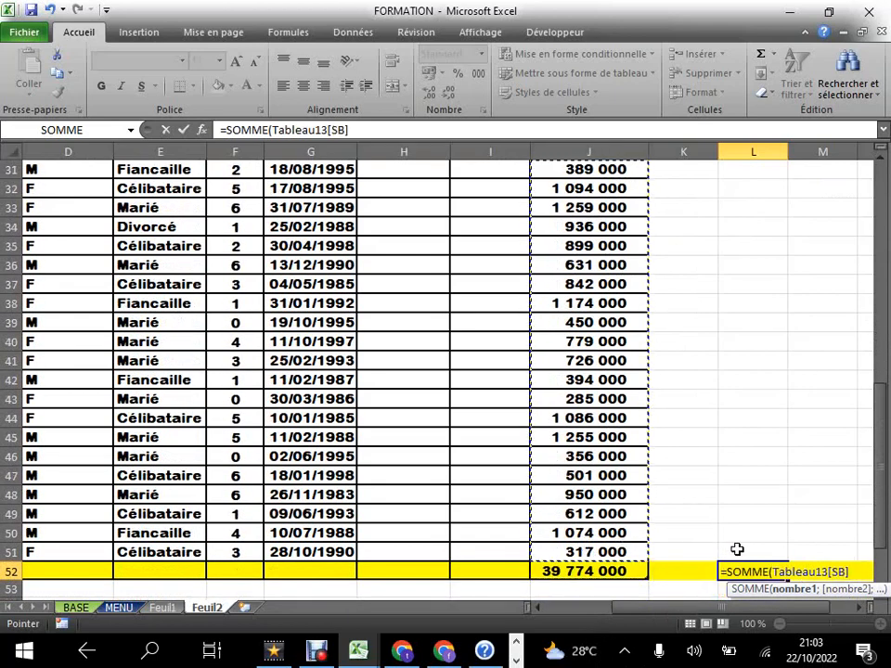
pyautogui.write(')')
pyautogui.press('Return')
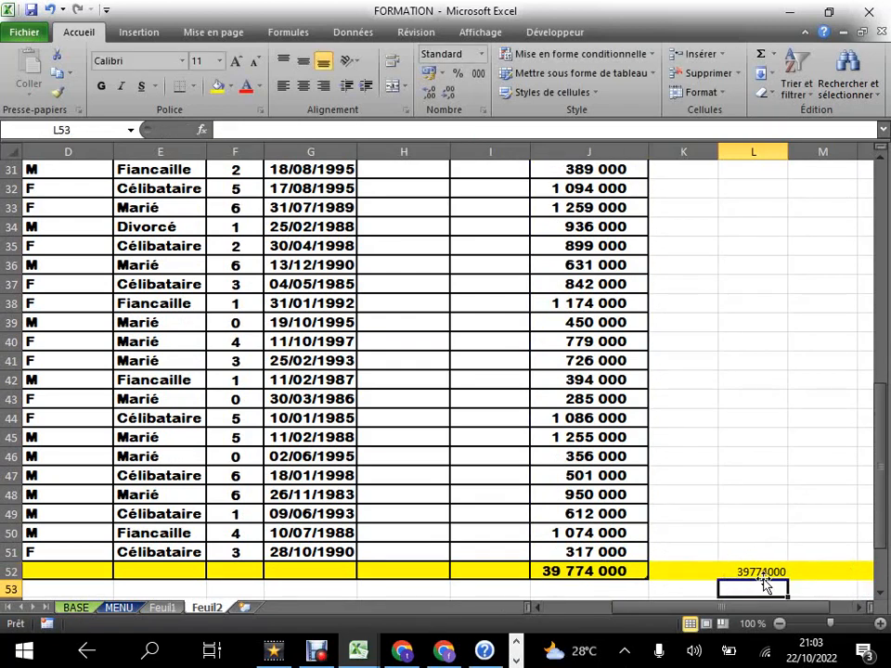
# Step: Compare the SOMME formula in L52 with the SOUS.TOTAL formula in J52
pyautogui.click(761, 573)
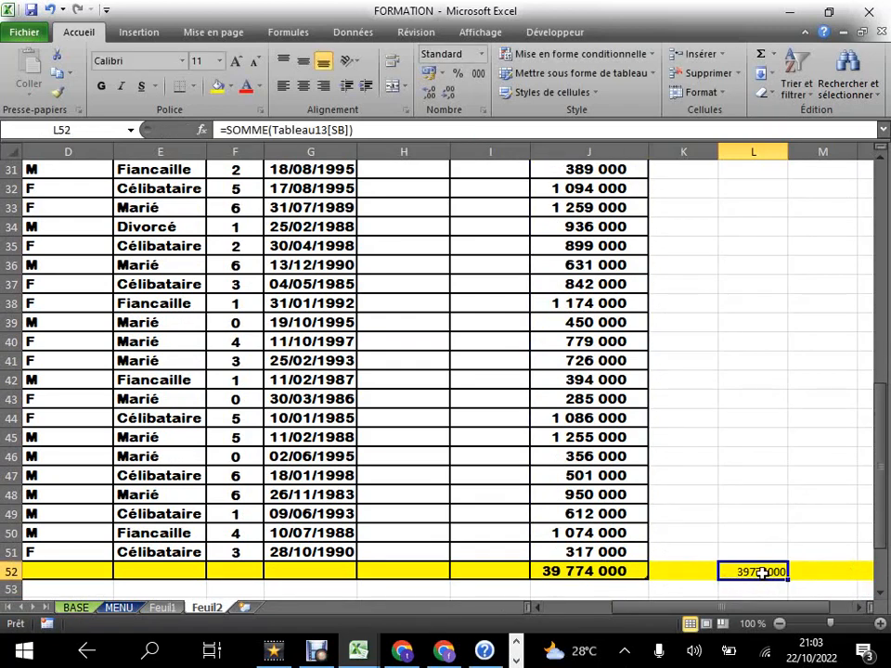
pyautogui.click(601, 573)
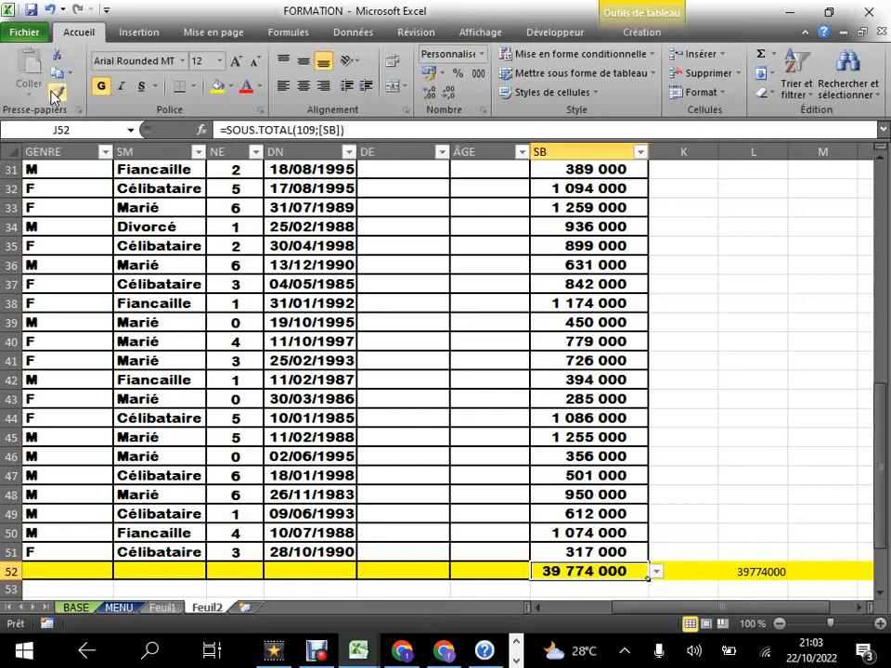
pyautogui.click(744, 573)
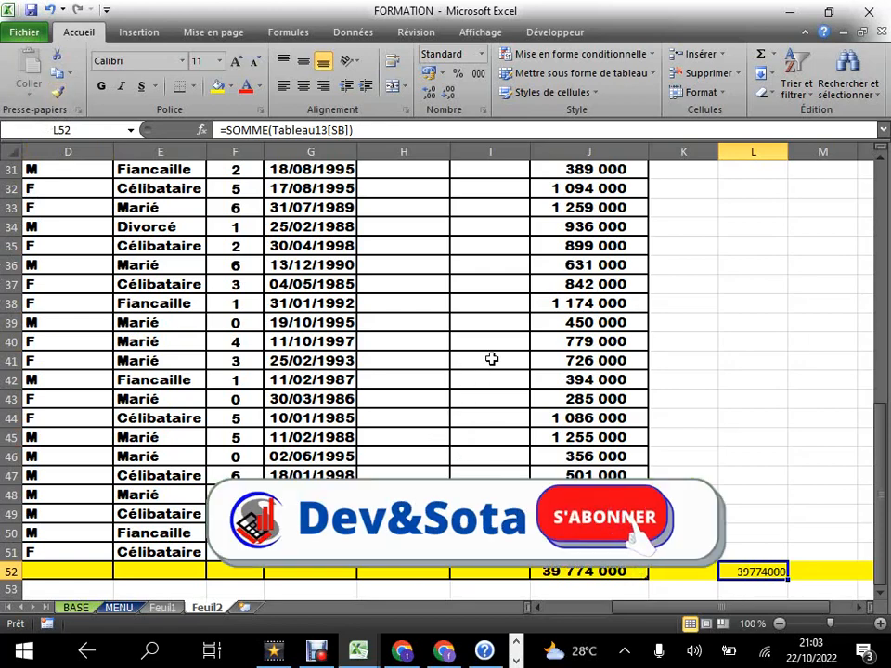
# Step: Look over the table's records from the first row, including the NOM, PRENOM and GENRE columns
pyautogui.scroll(1, 491, 362)
pyautogui.scroll(5, 511, 330)
pyautogui.scroll(4, 490, 313)
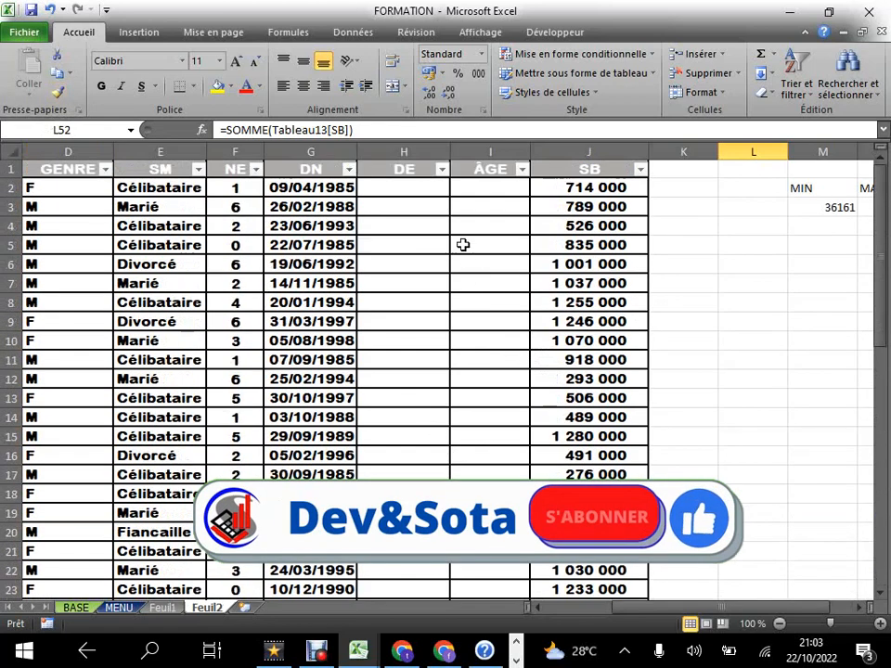
pyautogui.click(199, 306)
pyautogui.click(491, 397)
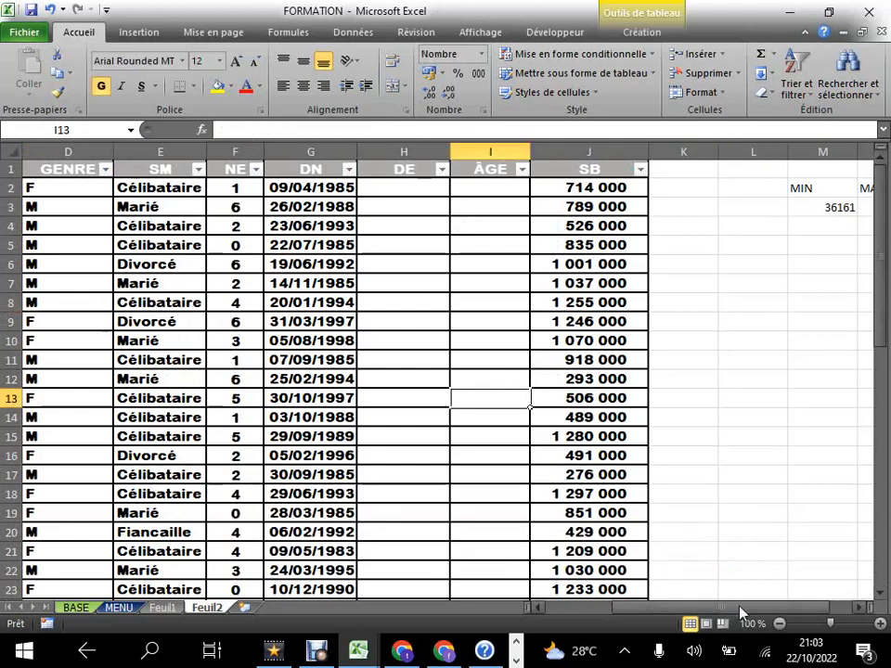
pyautogui.moveTo(738, 609); pyautogui.dragTo(654, 609)
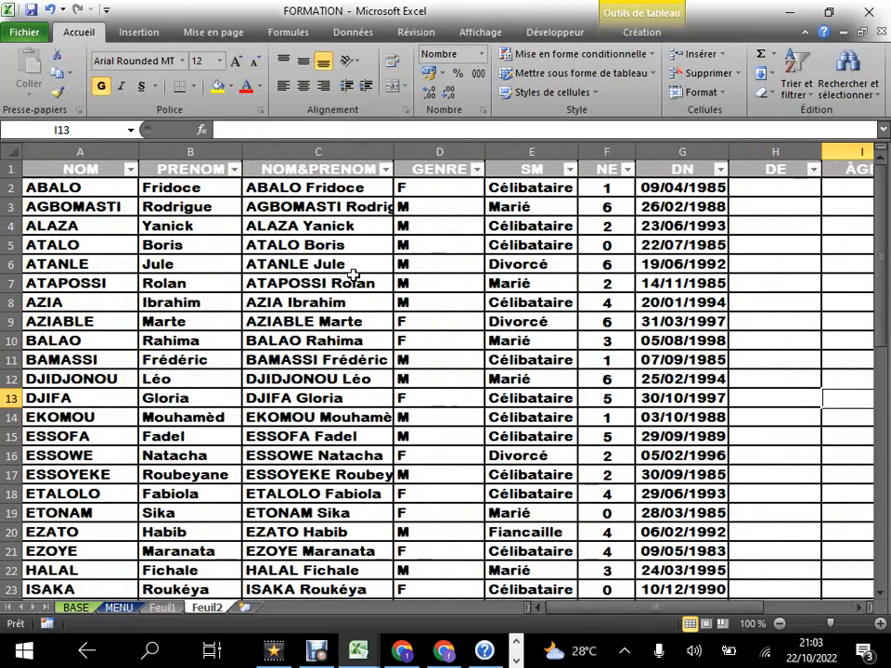
pyautogui.scroll(-1, 353, 274)
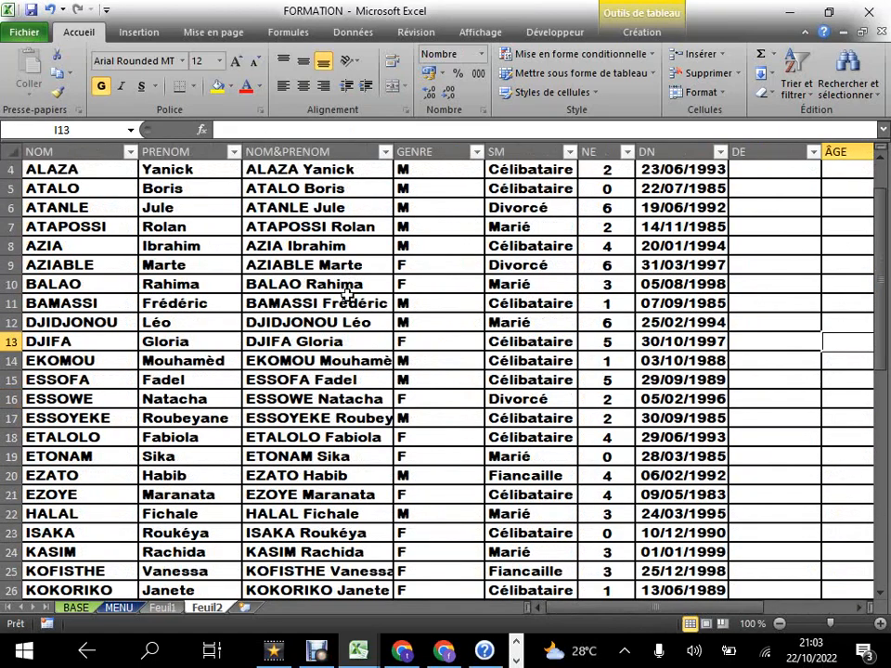